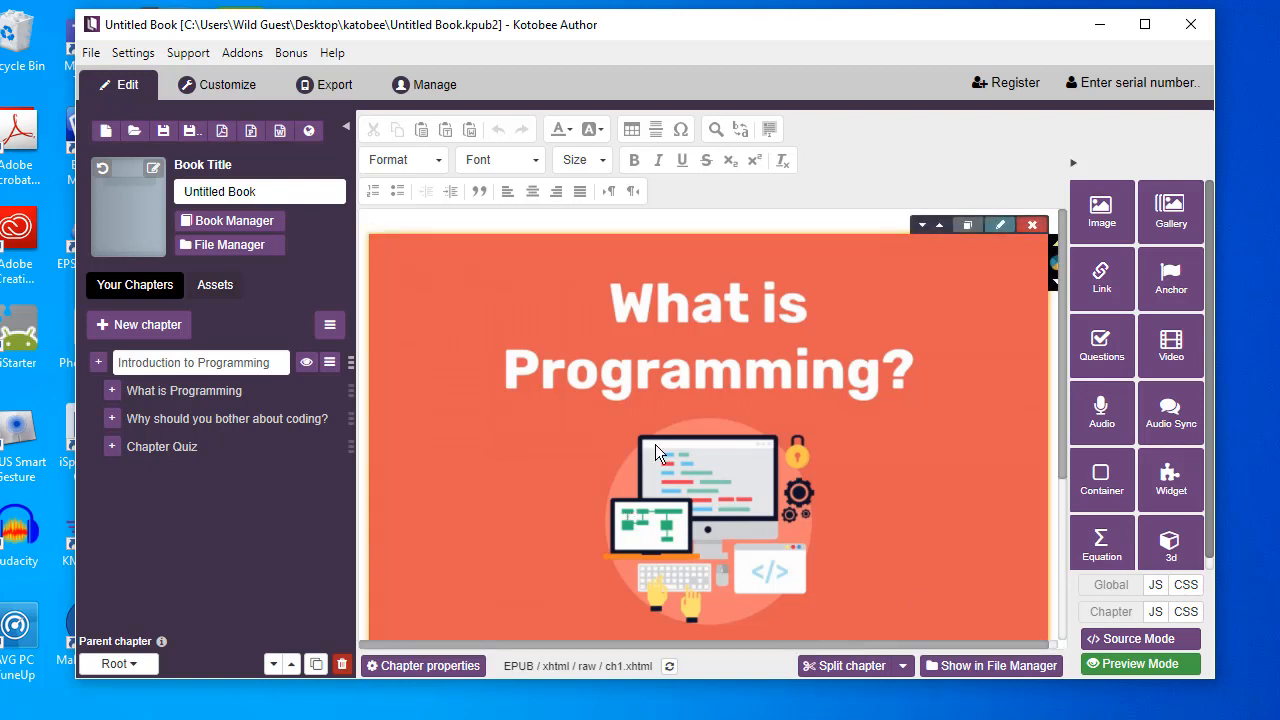
Review the sample book's Introduction to Programming page and the full text of its What is Programming section
{"action": "scroll", "coordinate": [660, 450], "scroll_direction": "down", "scroll_amount": 2}
{"action": "scroll", "coordinate": [700, 470], "scroll_direction": "down", "scroll_amount": 1}
{"action": "scroll", "coordinate": [725, 481], "scroll_direction": "up", "scroll_amount": 3}
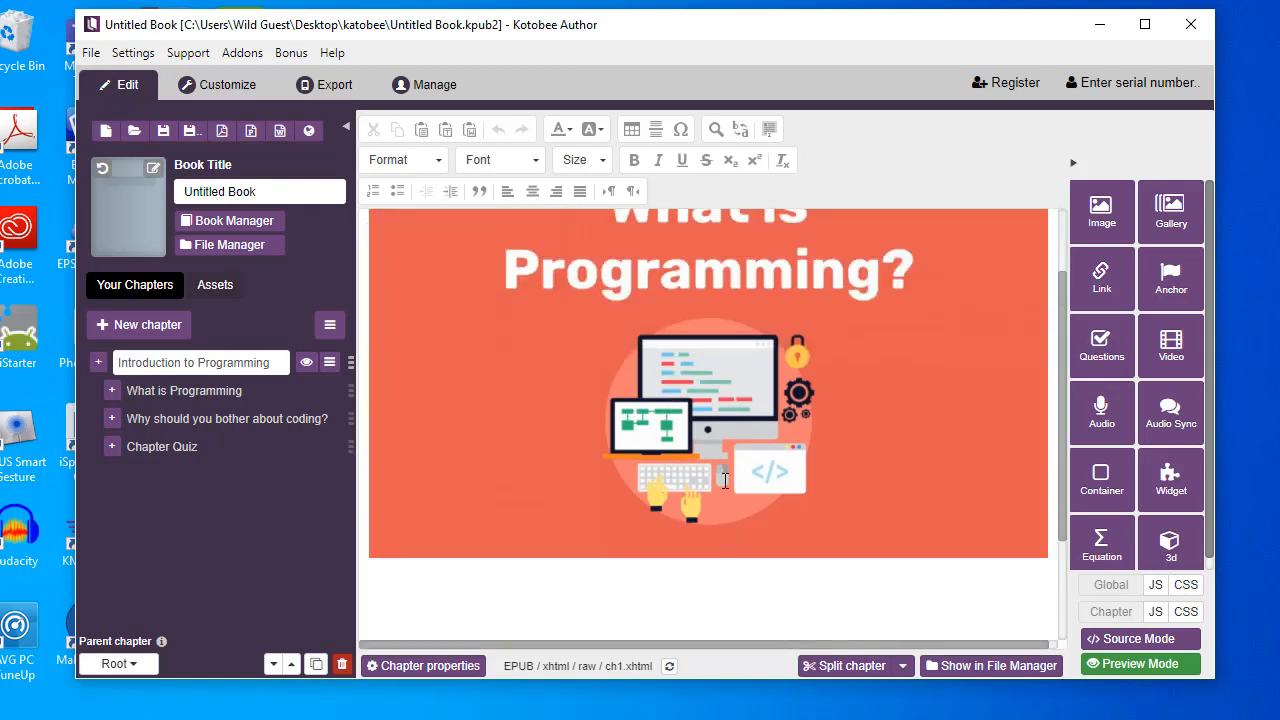
{"action": "left_click", "coordinate": [188, 392]}
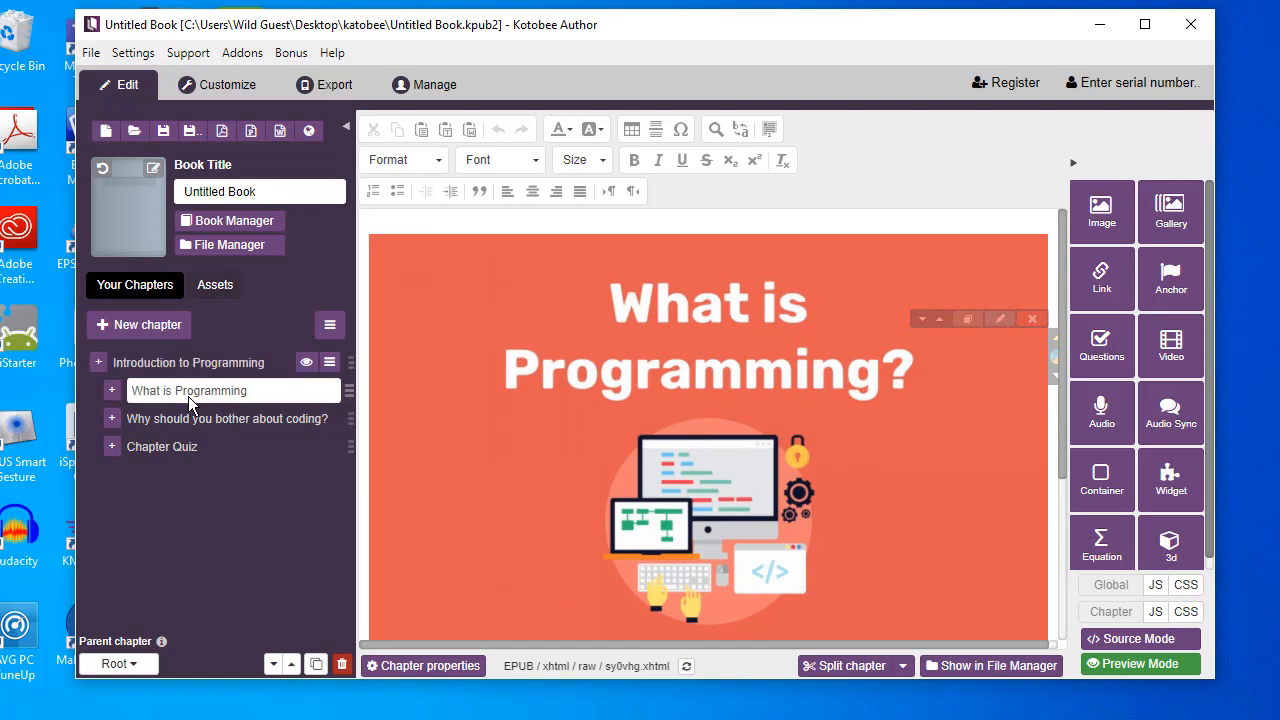
{"action": "left_click_drag", "start_coordinate": [711, 249], "coordinate": [398, 252]}
{"action": "left_click", "coordinate": [500, 252]}
{"action": "scroll", "coordinate": [566, 336], "scroll_direction": "down", "scroll_amount": 1}
{"action": "scroll", "coordinate": [566, 336], "scroll_direction": "down", "scroll_amount": 4}
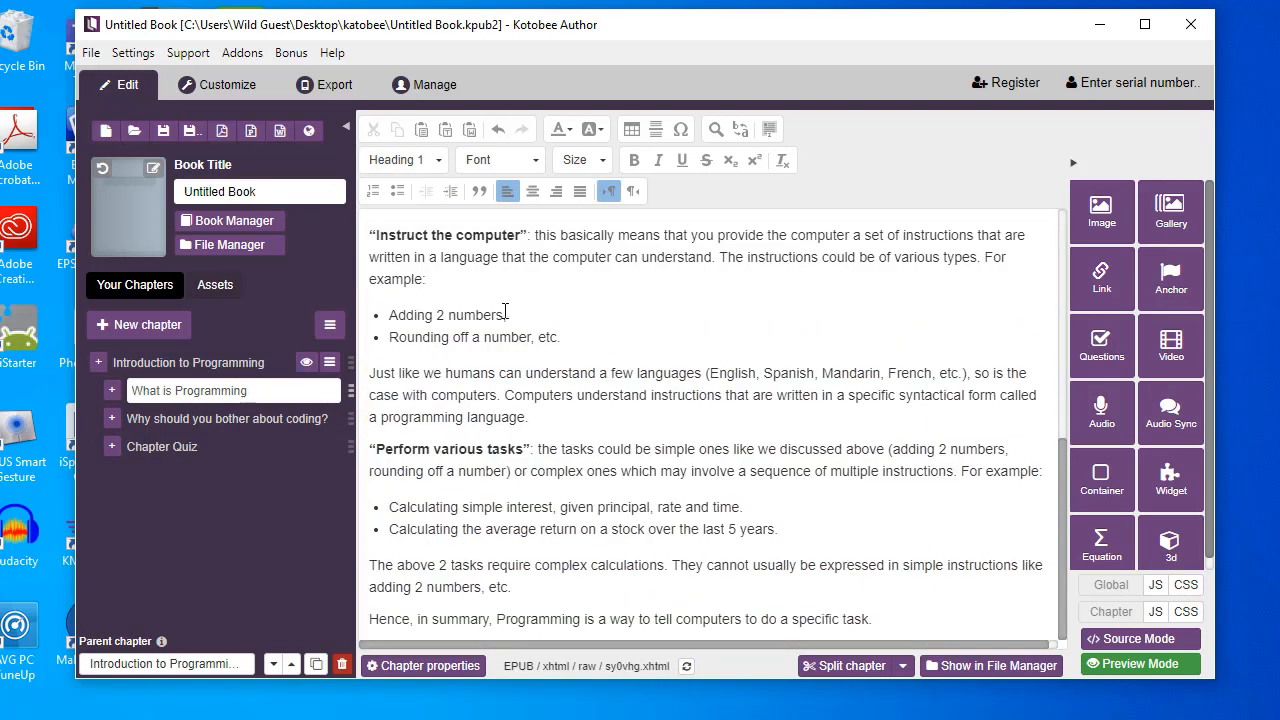
{"action": "scroll", "coordinate": [440, 300], "scroll_direction": "up", "scroll_amount": 1}
{"action": "left_click_drag", "start_coordinate": [370, 288], "coordinate": [917, 636]}
{"action": "left_click", "coordinate": [917, 636]}
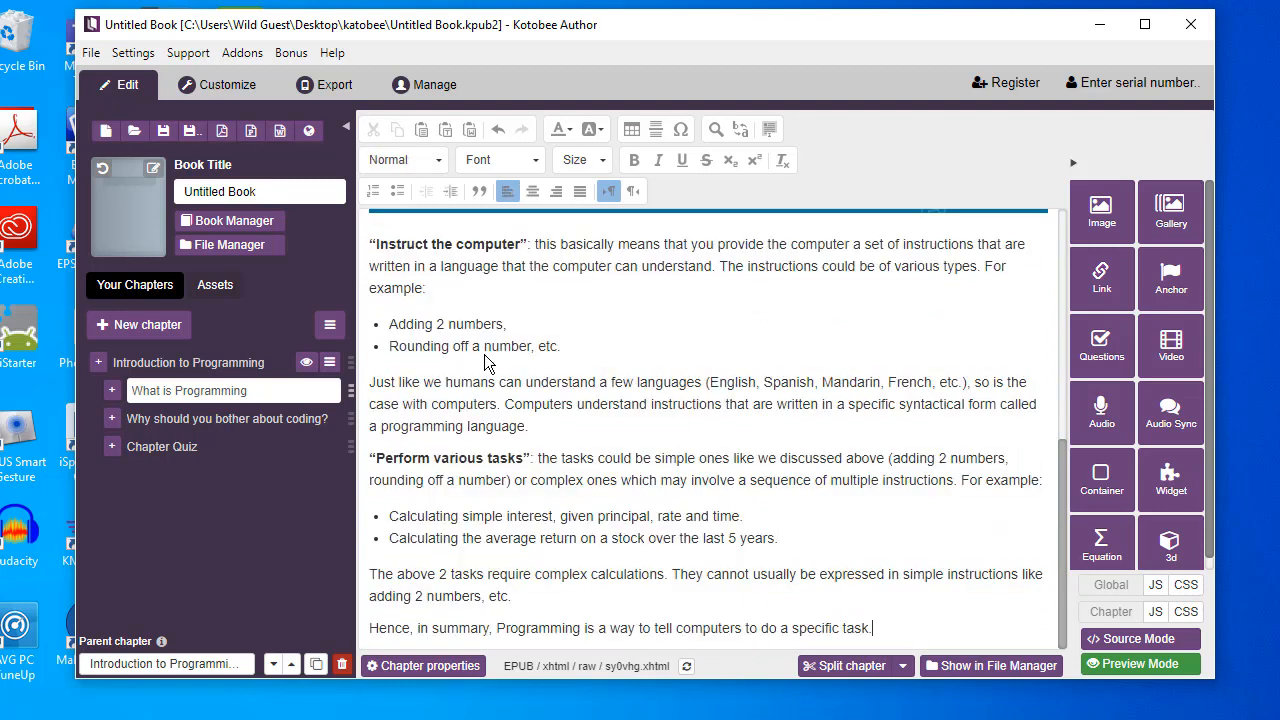
Review the sample book's Why should you bother about coding? section and open its Chapter Quiz
{"action": "left_click", "coordinate": [213, 419]}
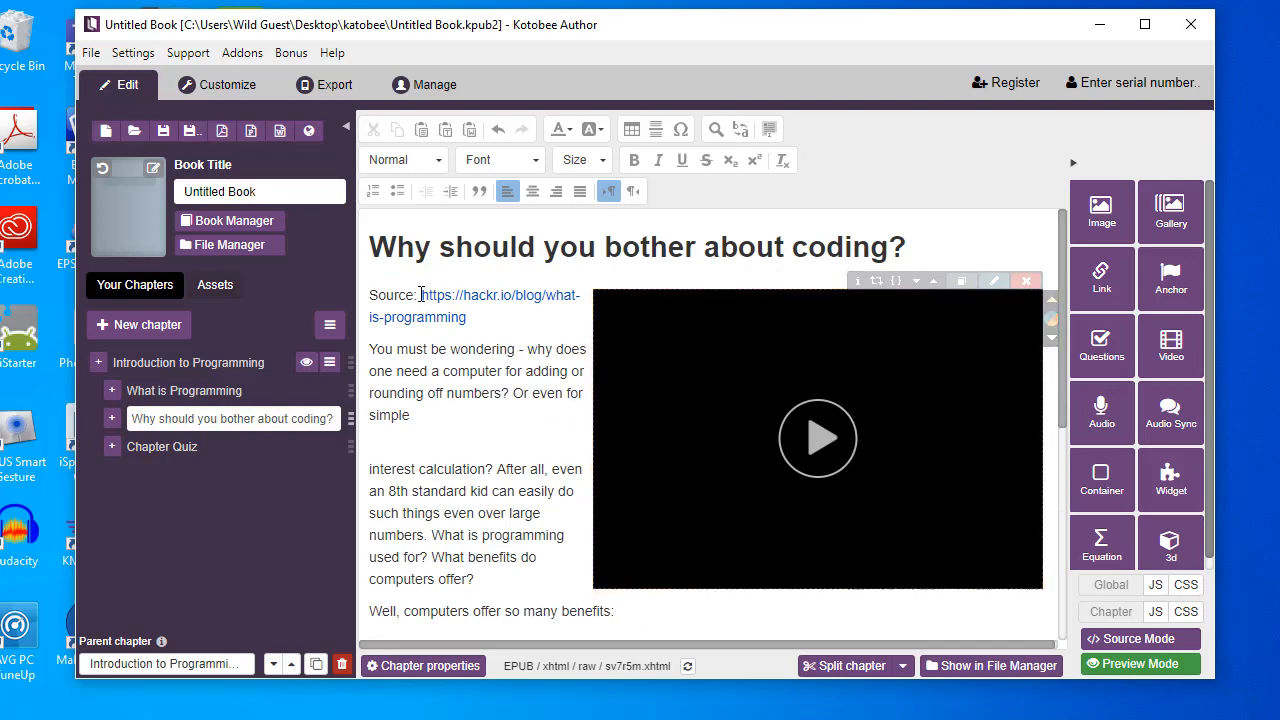
{"action": "left_click_drag", "start_coordinate": [421, 292], "coordinate": [518, 350]}
{"action": "left_click", "coordinate": [534, 334]}
{"action": "scroll", "coordinate": [534, 334], "scroll_direction": "down", "scroll_amount": 5}
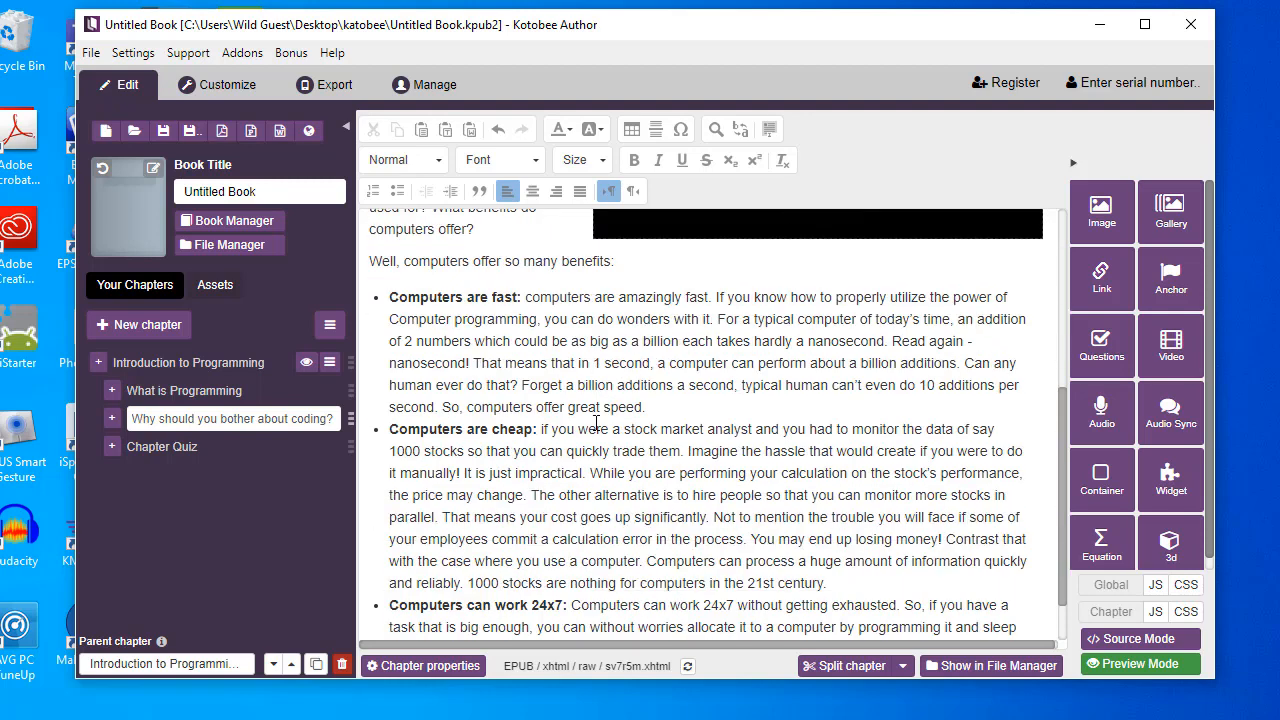
{"action": "left_click", "coordinate": [213, 452]}
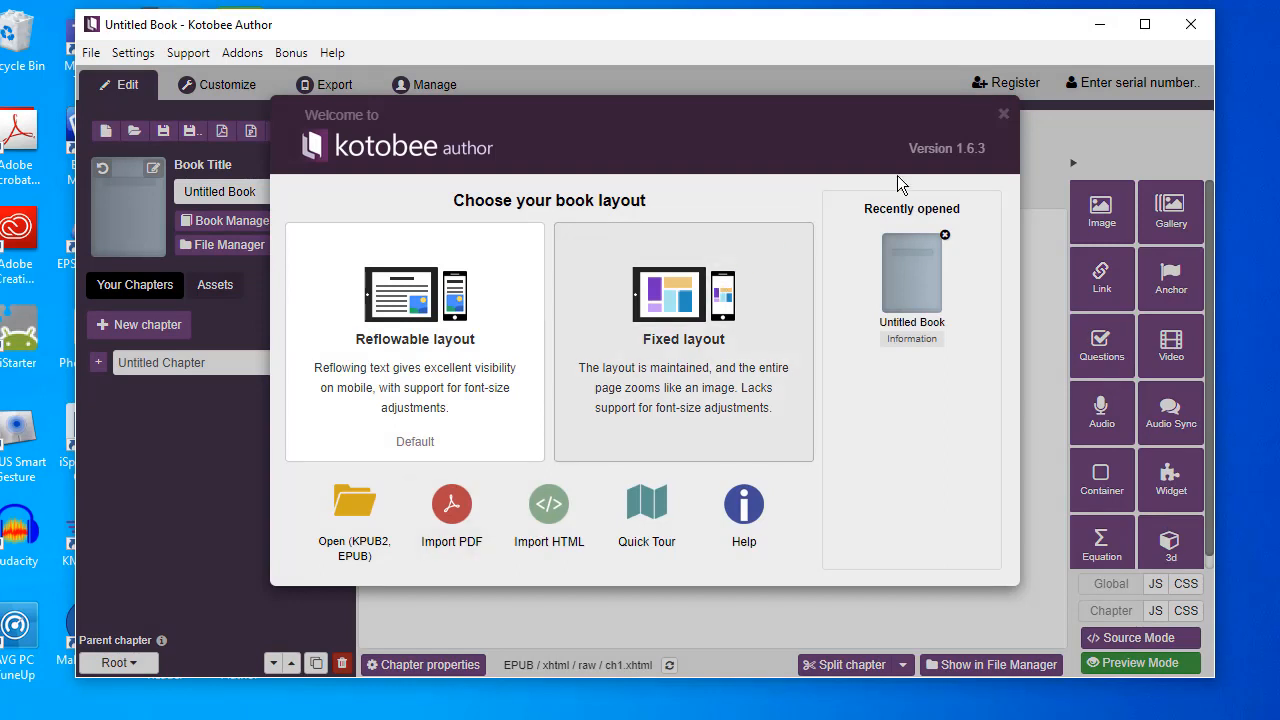
Dismiss the welcome dialog and set the new book's title to Basic Programming
{"action": "left_click", "coordinate": [1004, 115]}
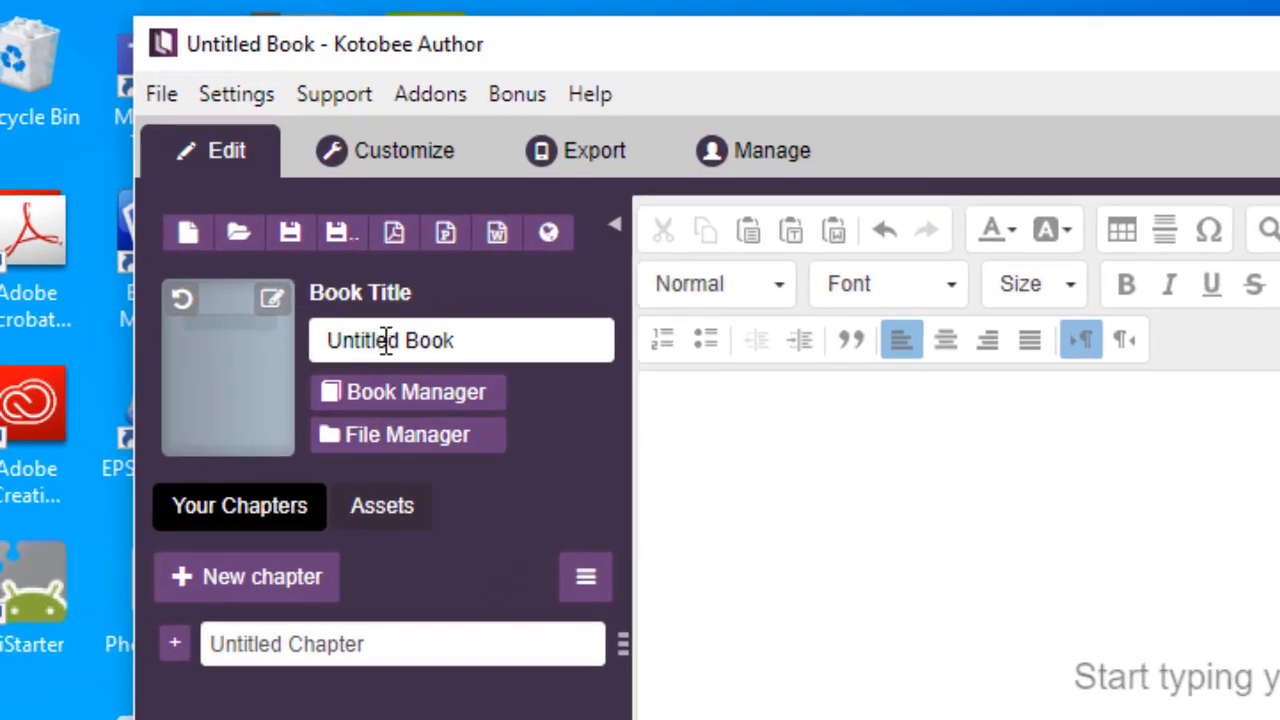
{"action": "left_click_drag", "start_coordinate": [528, 337], "coordinate": [249, 321]}
{"action": "left_click_drag", "start_coordinate": [509, 337], "coordinate": [305, 340]}
{"action": "left_click", "coordinate": [486, 334]}
{"action": "key", "text": "BackSpace"}
{"action": "key", "text": "BackSpace"}
{"action": "key", "text": "BackSpace"}
{"action": "key", "text": "BackSpace"}
{"action": "key", "text": "BackSpace"}
{"action": "key", "text": "BackSpace"}
{"action": "key", "text": "BackSpace"}
{"action": "key", "text": "BackSpace"}
{"action": "key", "text": "BackSpace"}
{"action": "key", "text": "BackSpace"}
{"action": "key", "text": "BackSpace"}
{"action": "key", "text": "BackSpace"}
{"action": "key", "text": "BackSpace"}
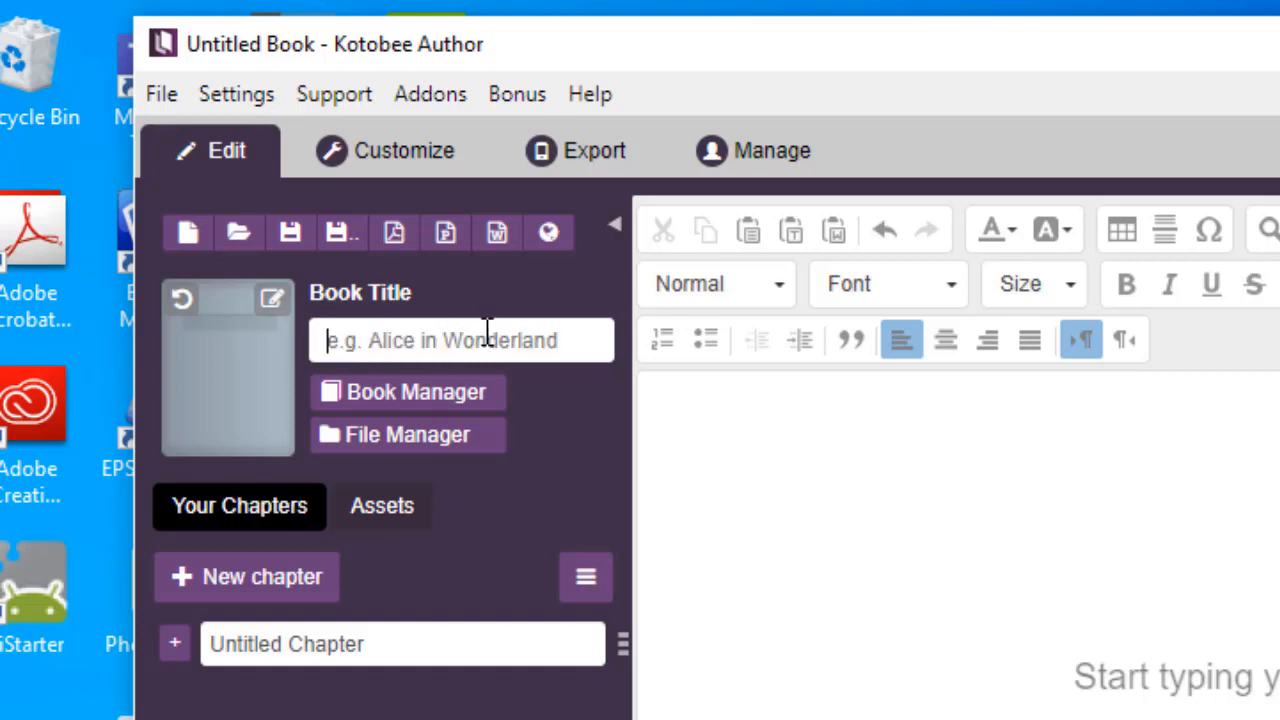
{"action": "type", "text": "Bas"}
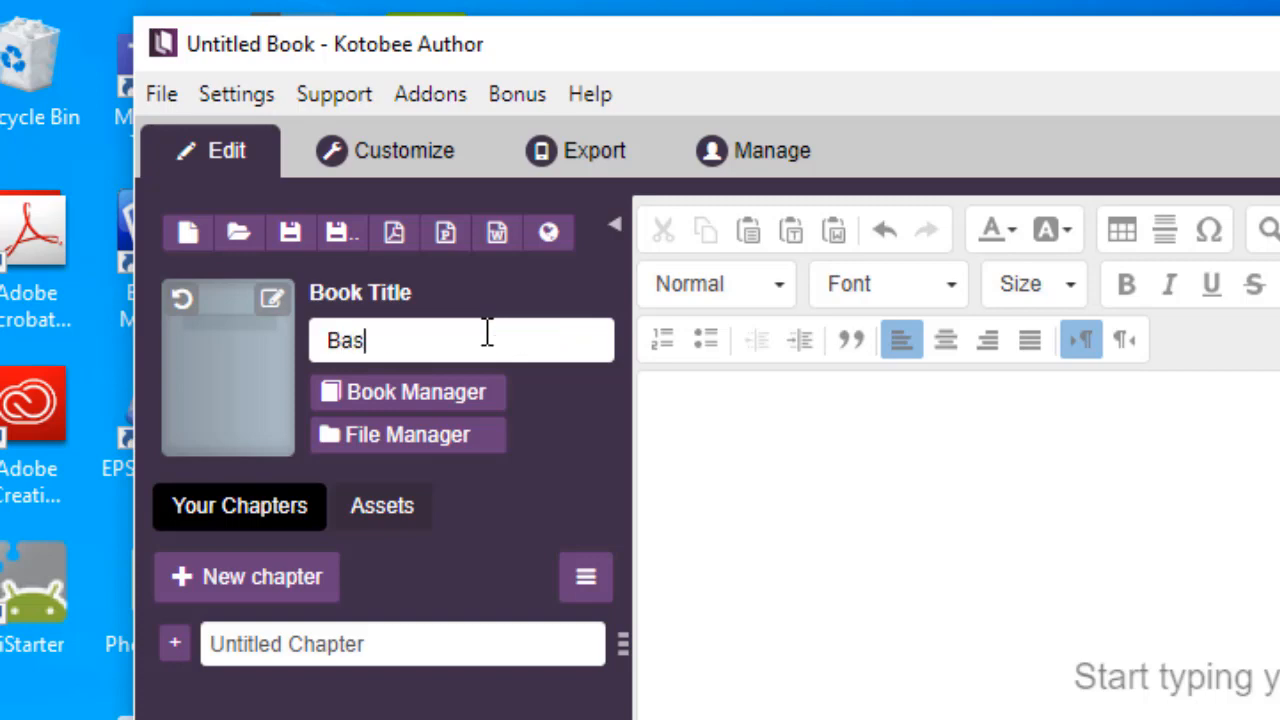
{"action": "type", "text": "ic Programming"}
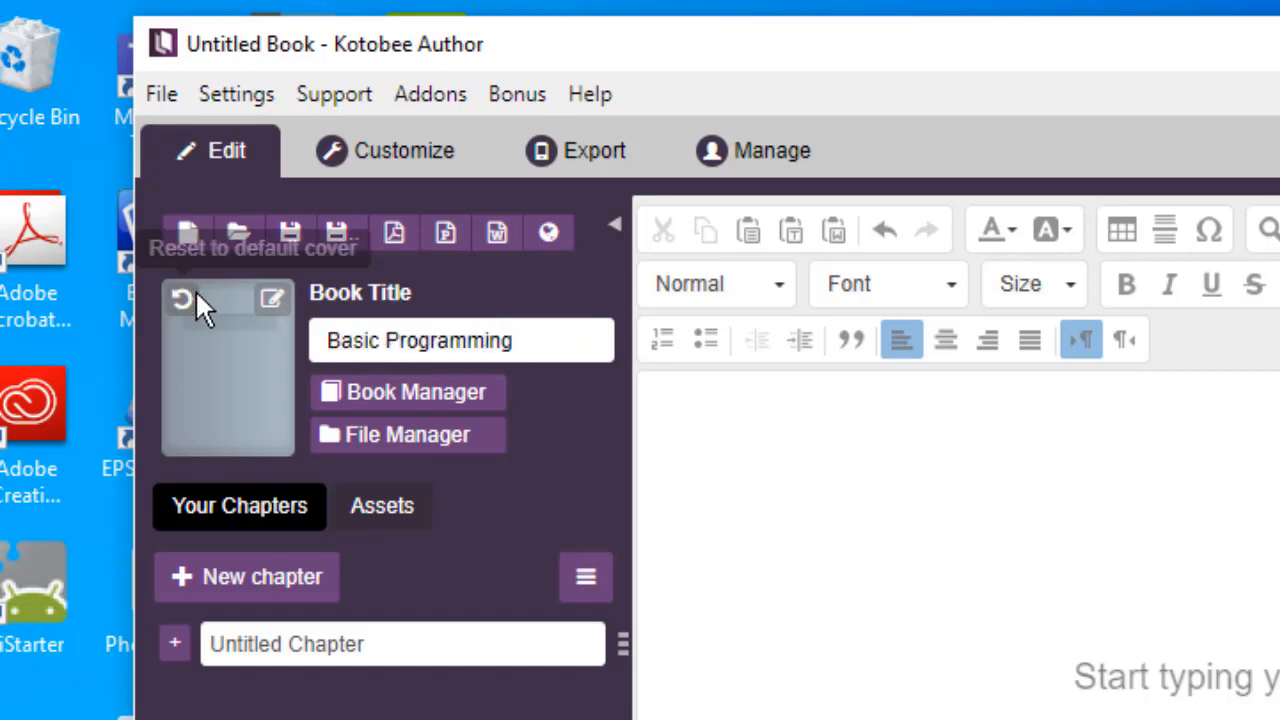
Set the book's cover to the Cover image from the katobee folder
{"action": "left_click", "coordinate": [268, 300]}
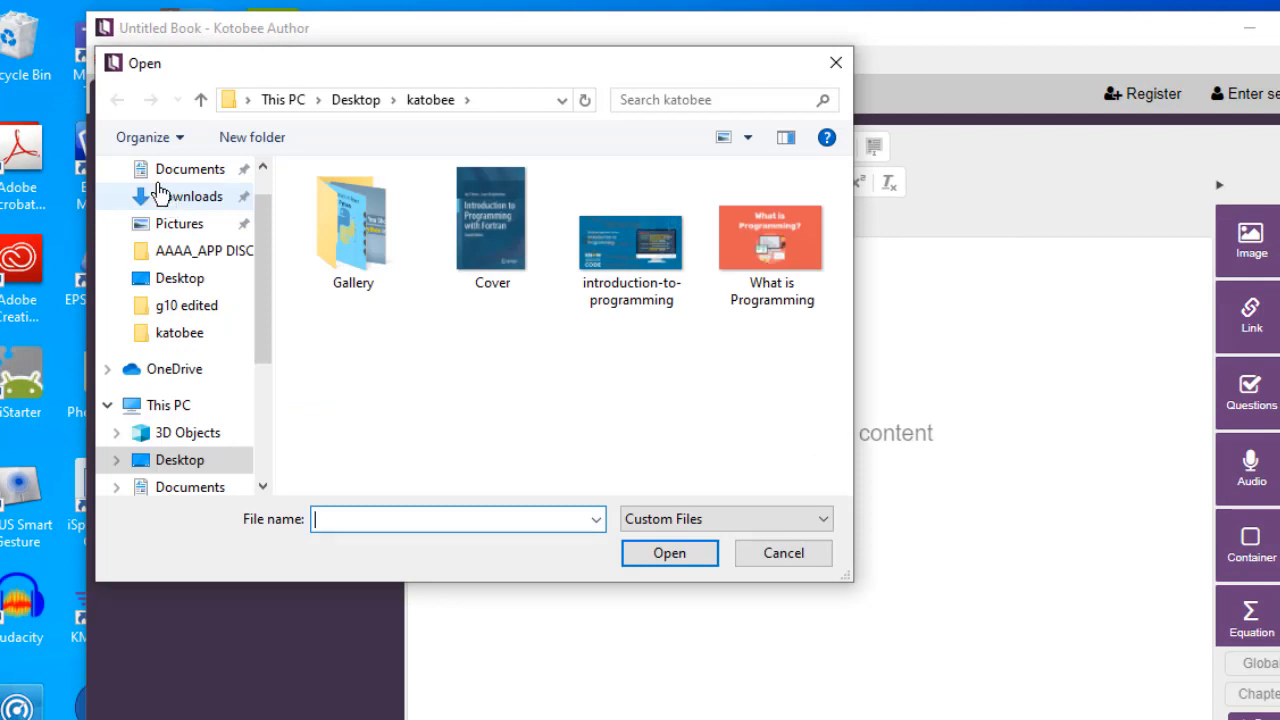
{"action": "left_click_drag", "start_coordinate": [496, 82], "coordinate": [748, 80]}
{"action": "left_click", "coordinate": [765, 262]}
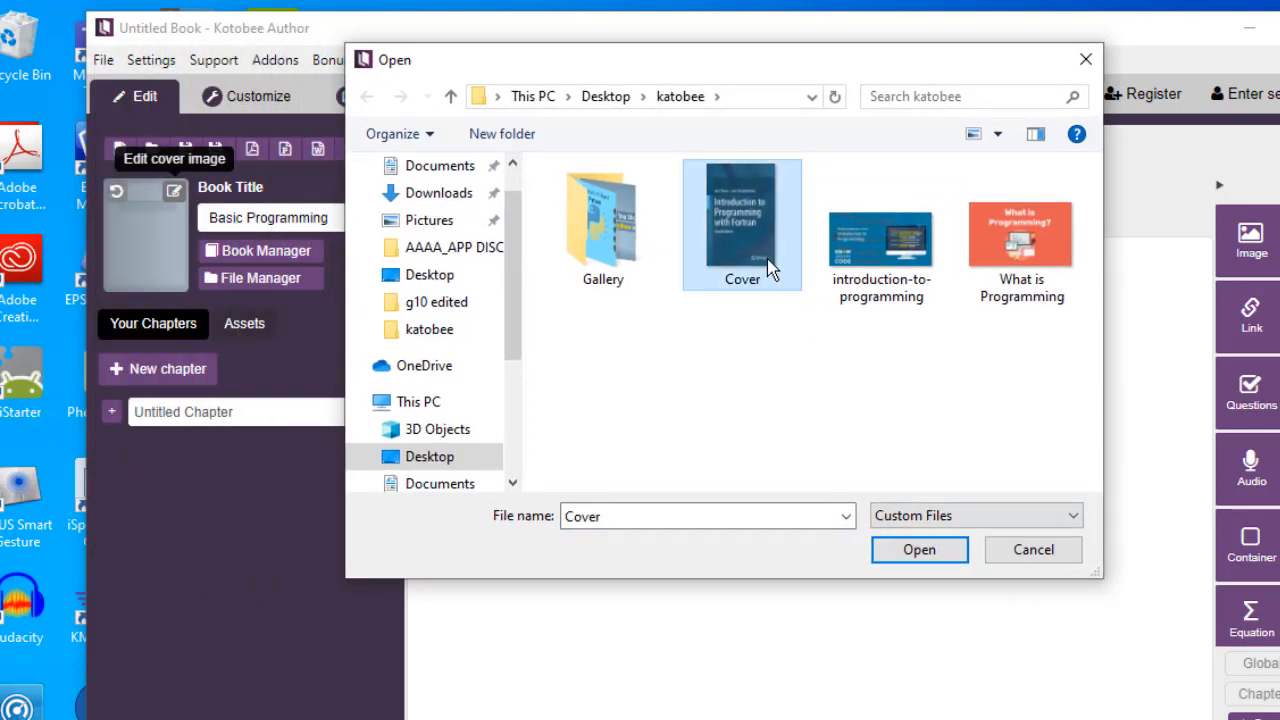
{"action": "left_click", "coordinate": [919, 553]}
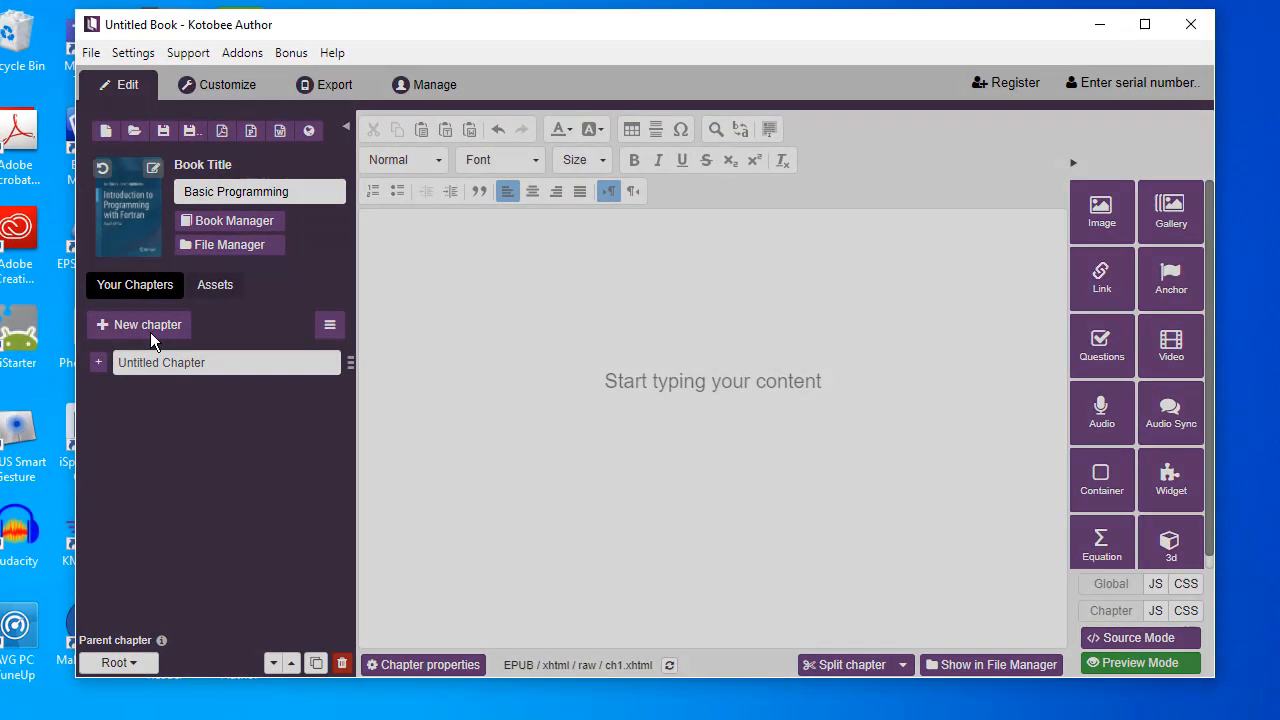
Add a new chapter with reflowable layout and rename the first chapter as Introduction to Programming
{"action": "left_click", "coordinate": [250, 216]}
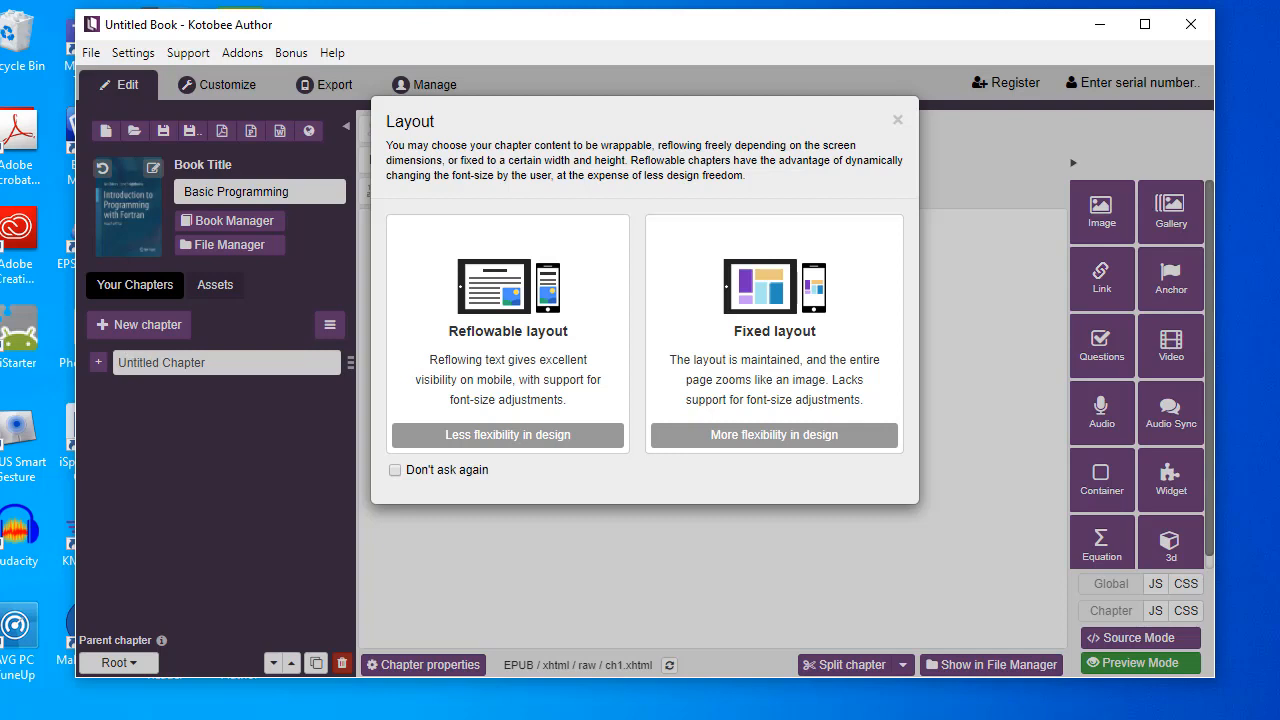
{"action": "left_click", "coordinate": [482, 332]}
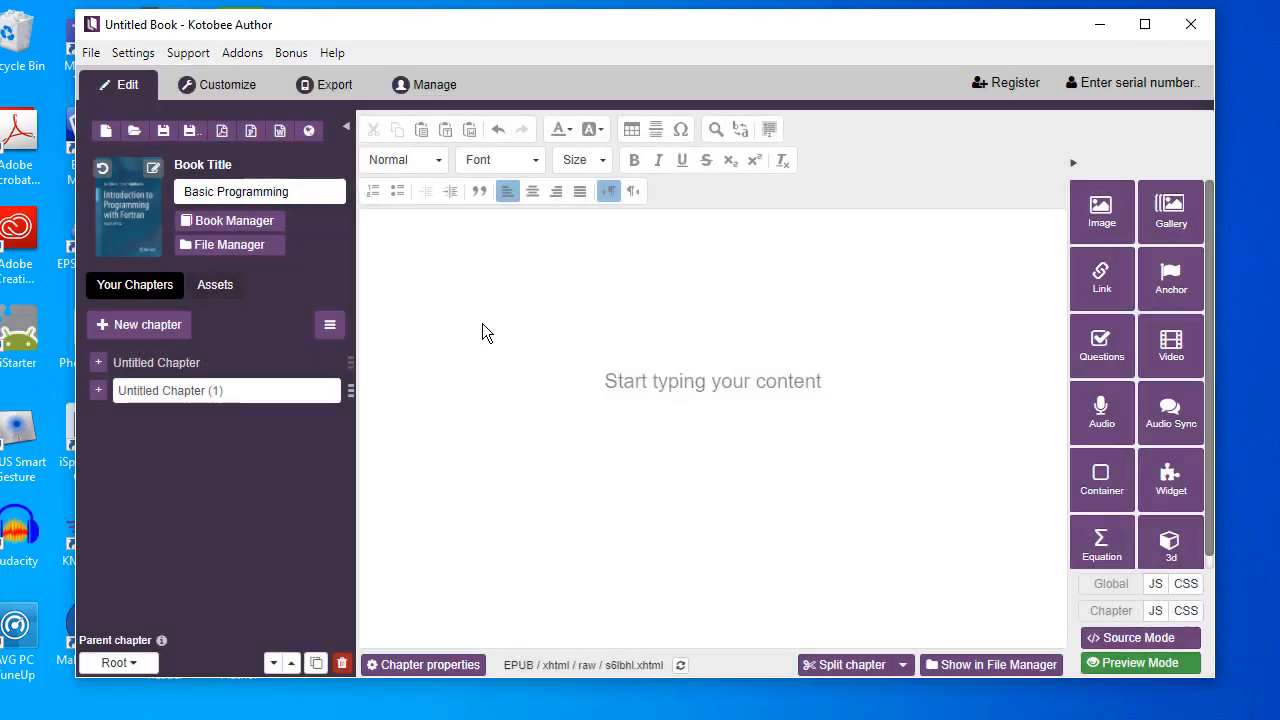
{"action": "left_click", "coordinate": [230, 362]}
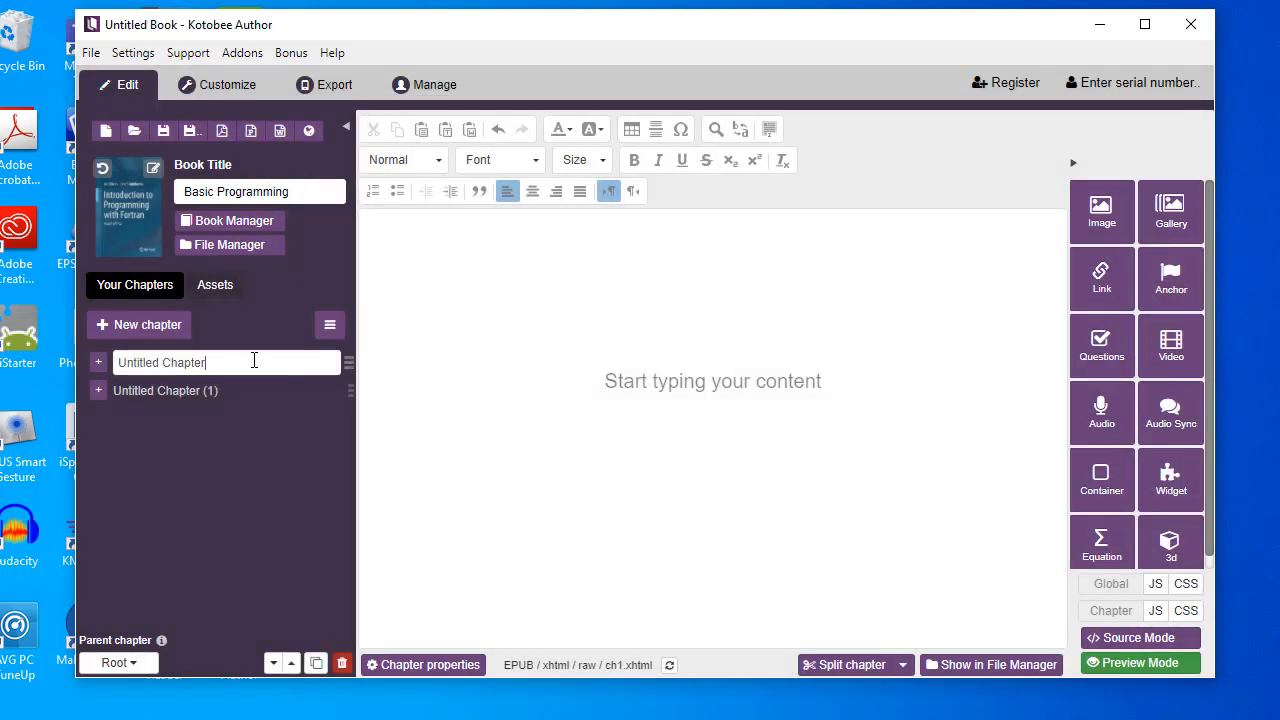
{"action": "left_click_drag", "start_coordinate": [271, 362], "coordinate": [68, 362]}
{"action": "left_click", "coordinate": [68, 362]}
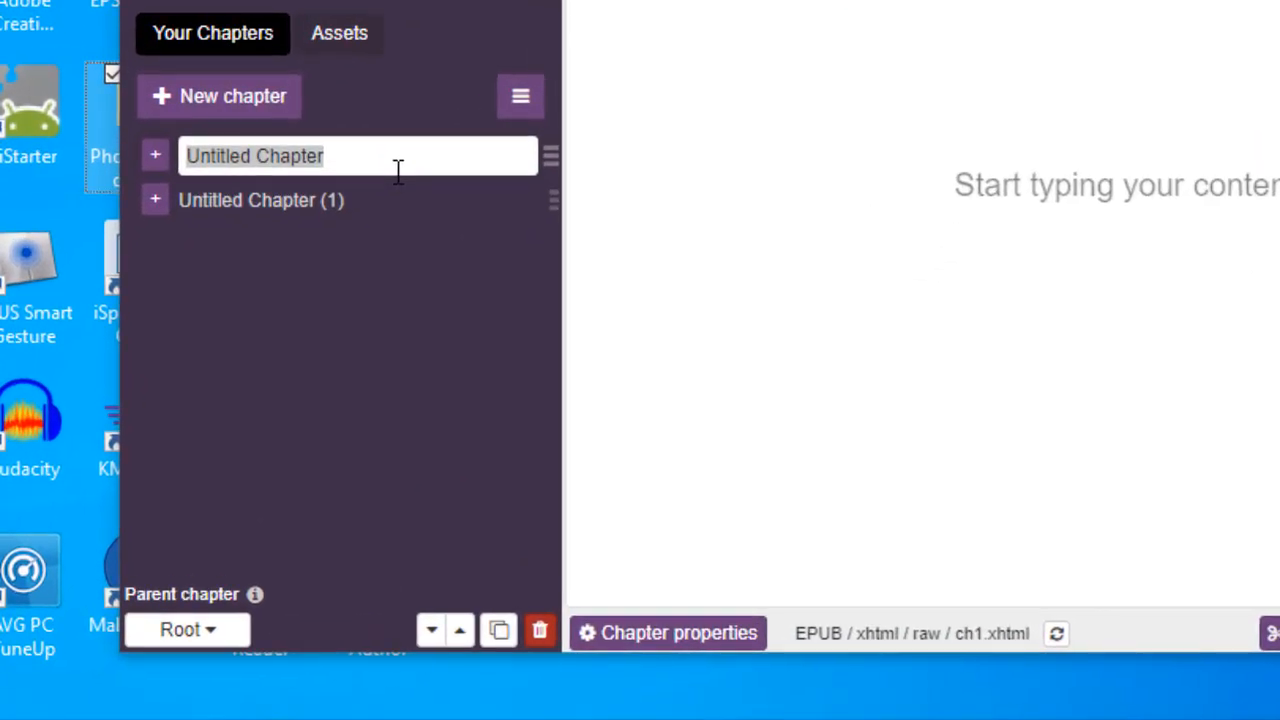
{"action": "left_click", "coordinate": [391, 166]}
{"action": "key", "text": "BackSpace"}
{"action": "key", "text": "BackSpace"}
{"action": "key", "text": "BackSpace"}
{"action": "key", "text": "BackSpace"}
{"action": "key", "text": "BackSpace"}
{"action": "key", "text": "BackSpace"}
{"action": "key", "text": "BackSpace"}
{"action": "key", "text": "BackSpace"}
{"action": "key", "text": "BackSpace"}
{"action": "key", "text": "BackSpace"}
{"action": "key", "text": "BackSpace"}
{"action": "key", "text": "BackSpace"}
{"action": "key", "text": "BackSpace"}
{"action": "key", "text": "BackSpace"}
{"action": "key", "text": "BackSpace"}
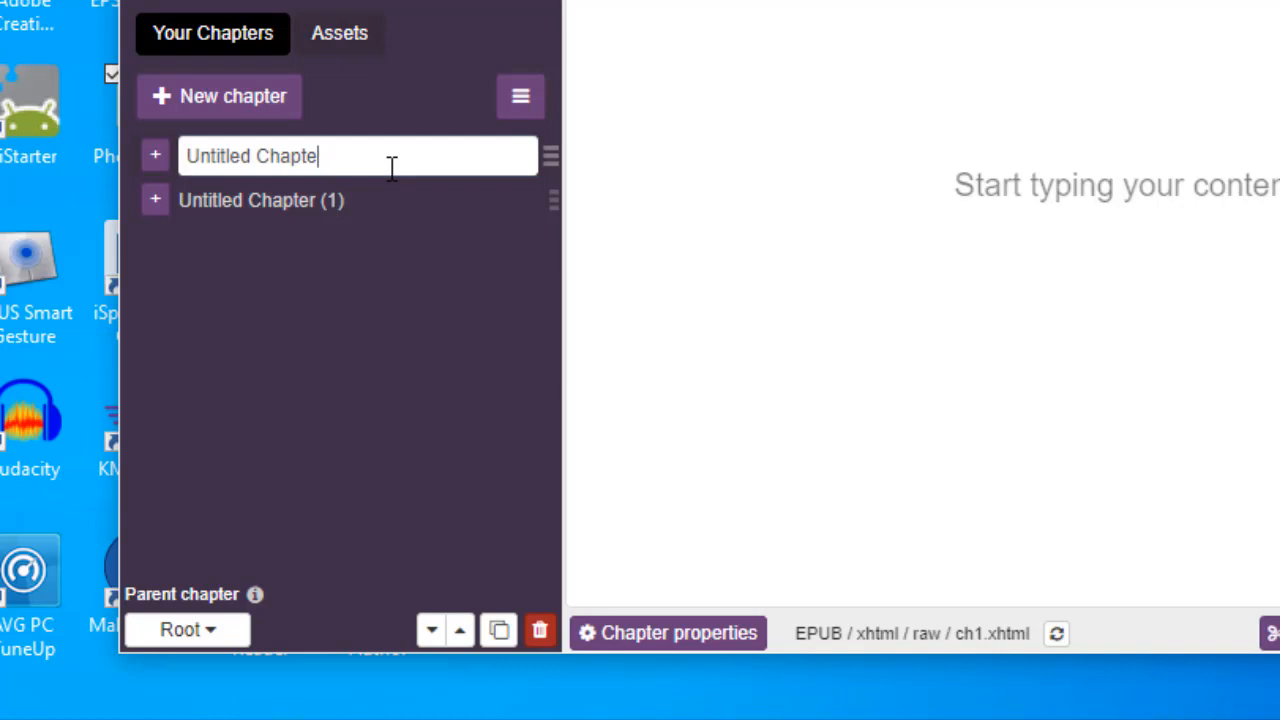
{"action": "key", "text": "BackSpace"}
{"action": "type", "text": "Intr"}
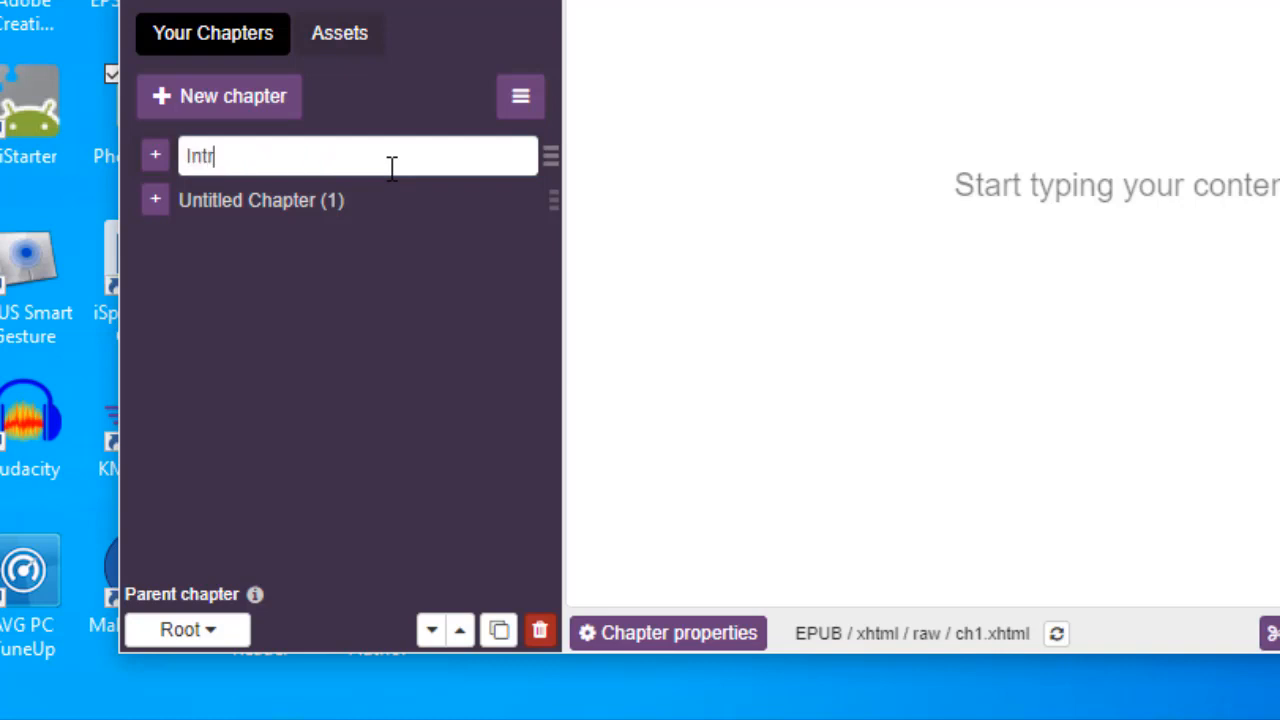
{"action": "type", "text": "oduction to Prog"}
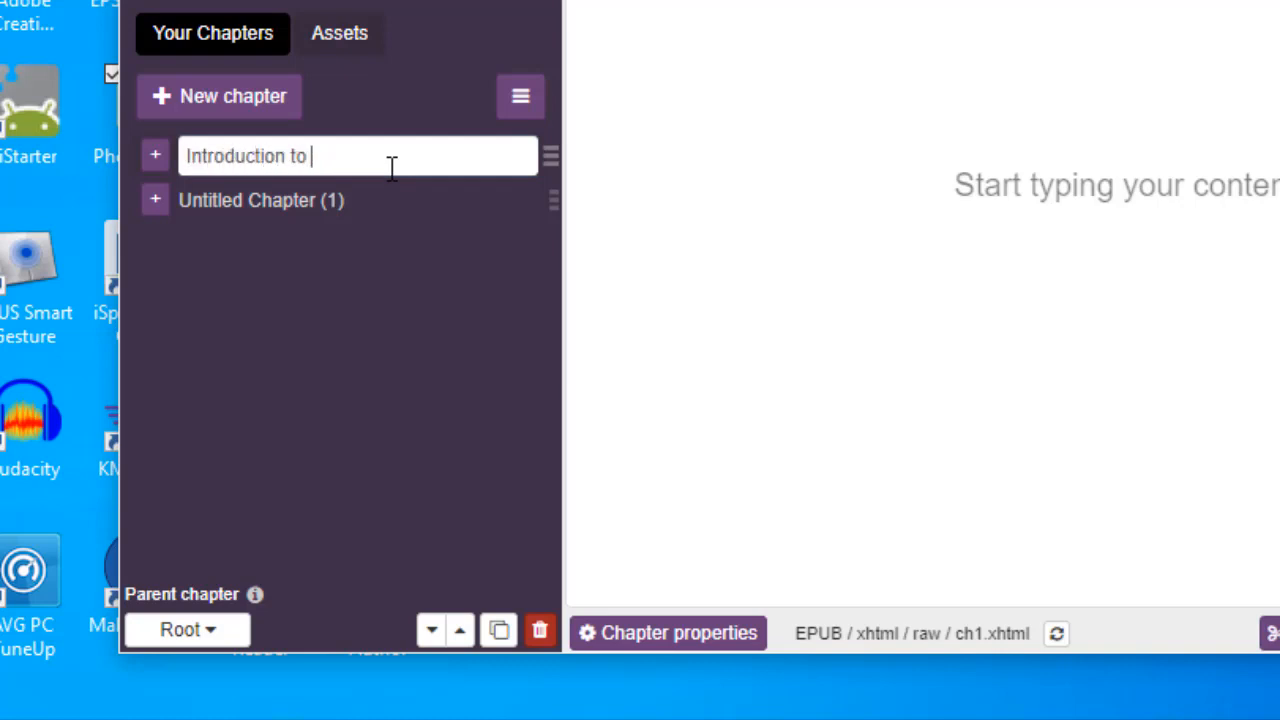
{"action": "type", "text": "ramming"}
Insert the What is Programming image into the Introduction to Programming chapter, keeping its position reflowable
{"action": "left_click", "coordinate": [607, 212]}
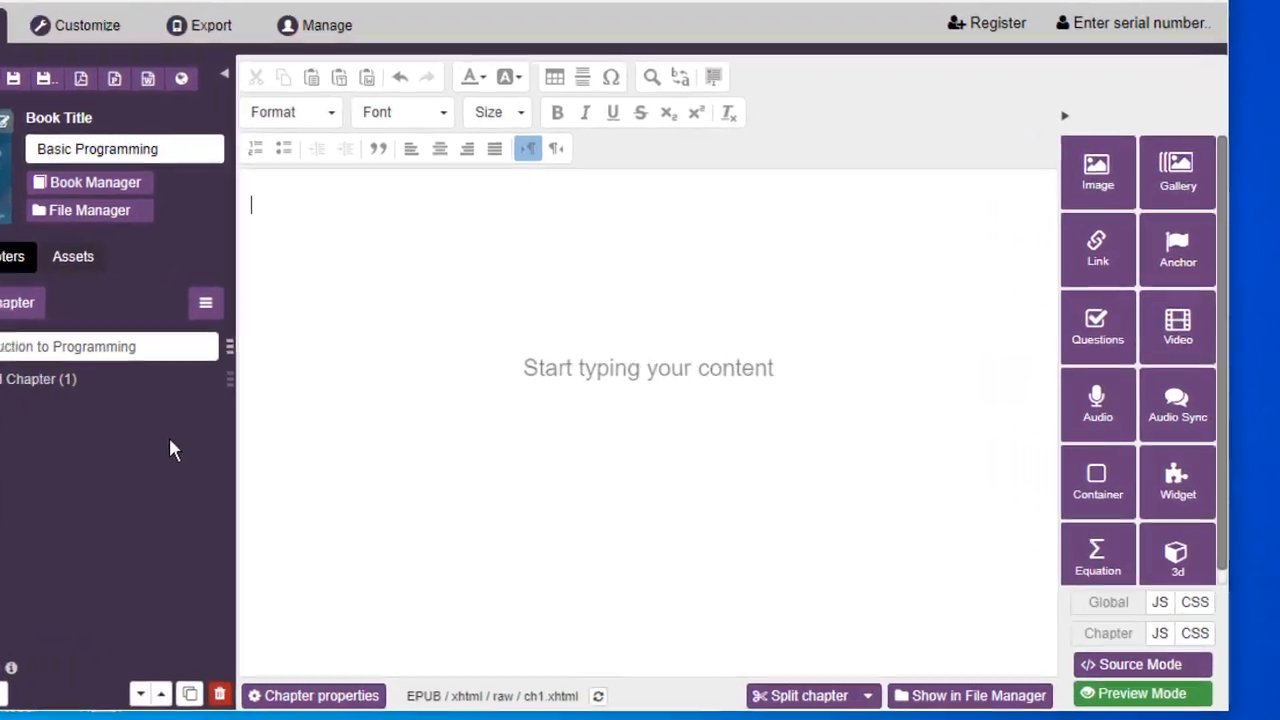
{"action": "left_click", "coordinate": [1127, 166]}
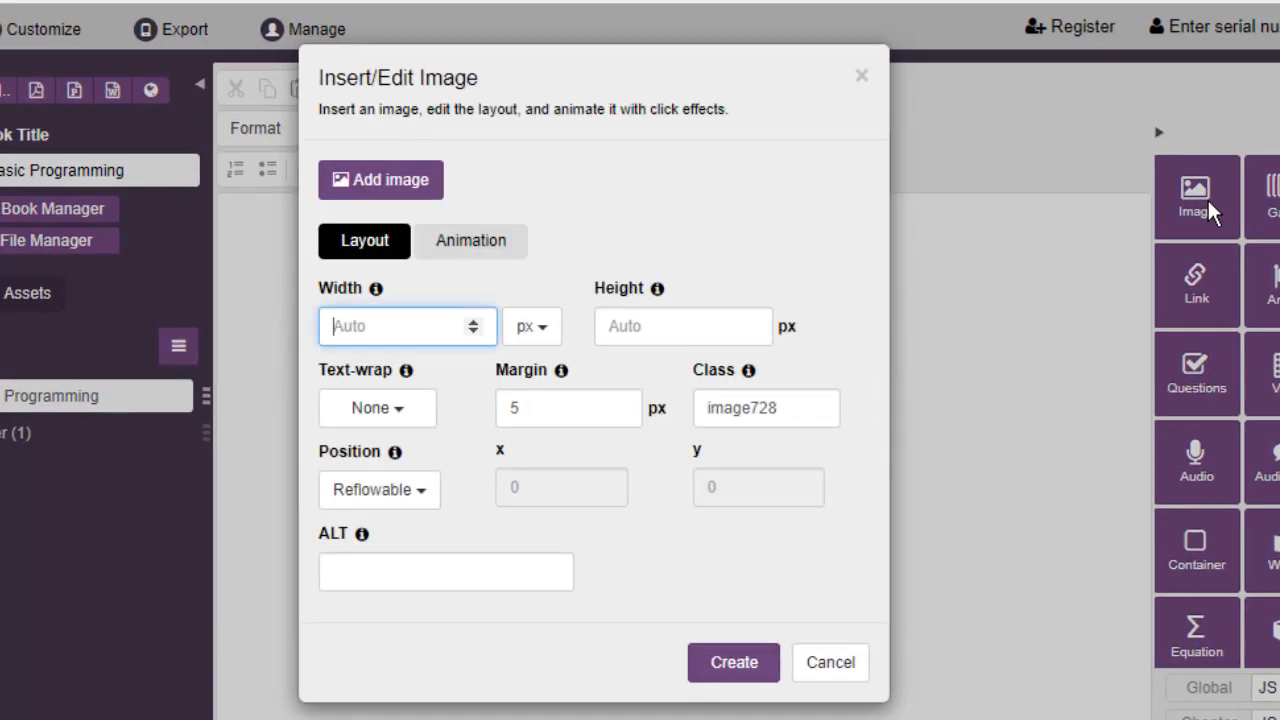
{"action": "left_click", "coordinate": [381, 183]}
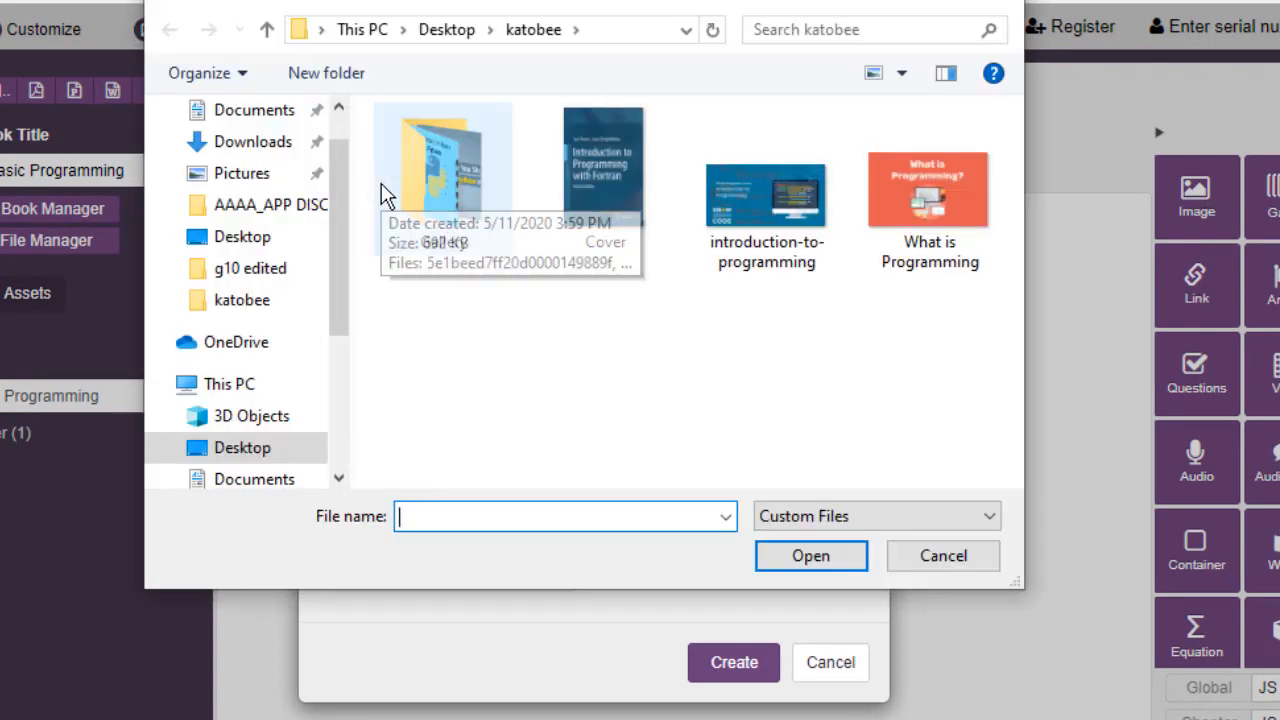
{"action": "left_click", "coordinate": [913, 244]}
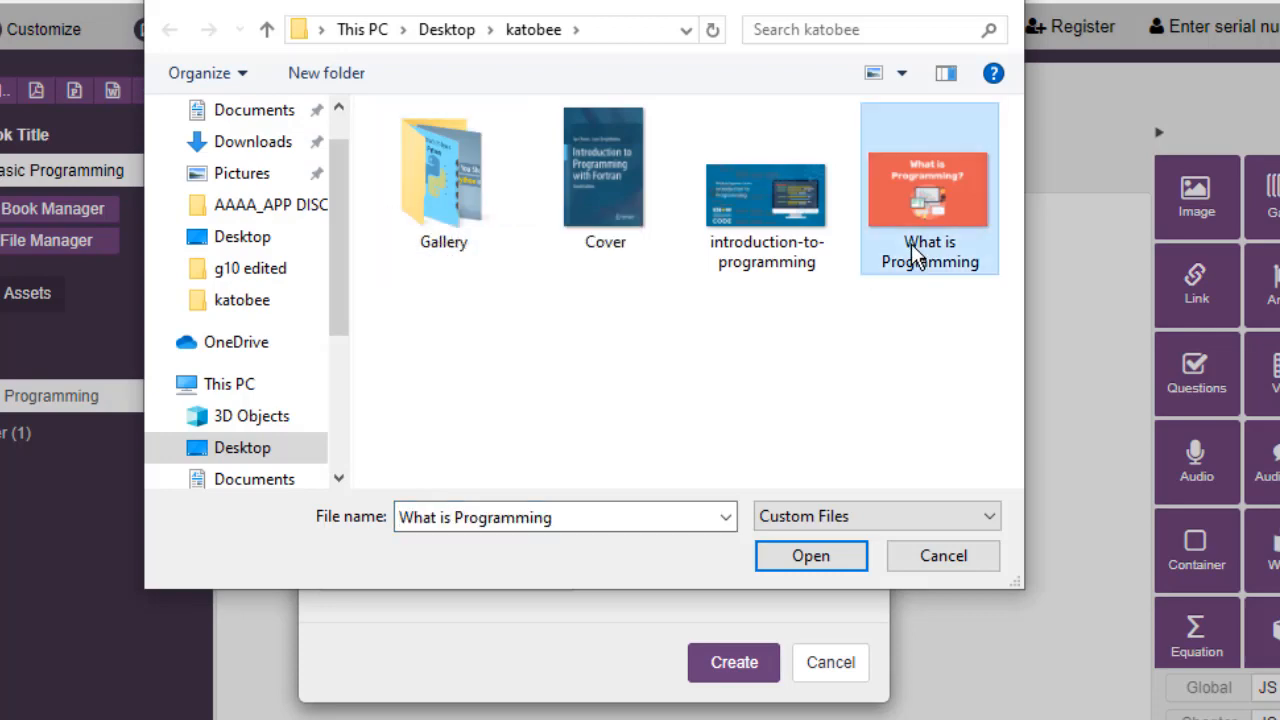
{"action": "left_click", "coordinate": [811, 556]}
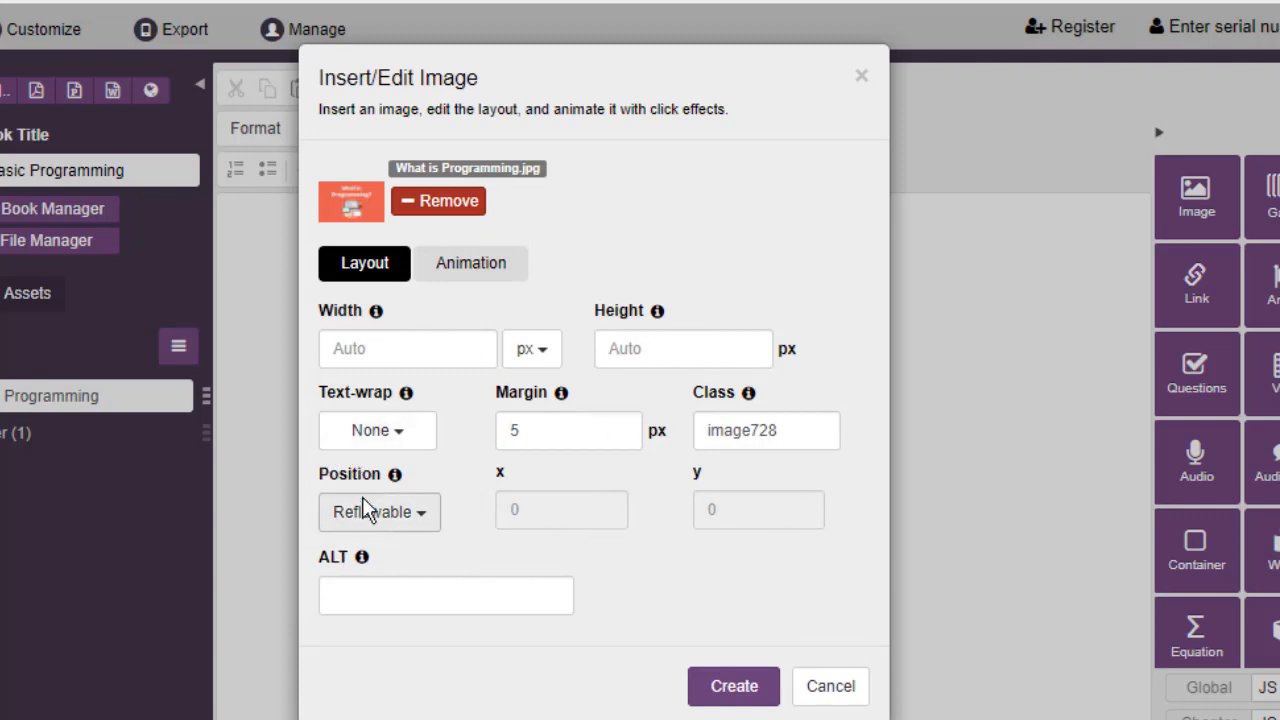
{"action": "left_click", "coordinate": [418, 514]}
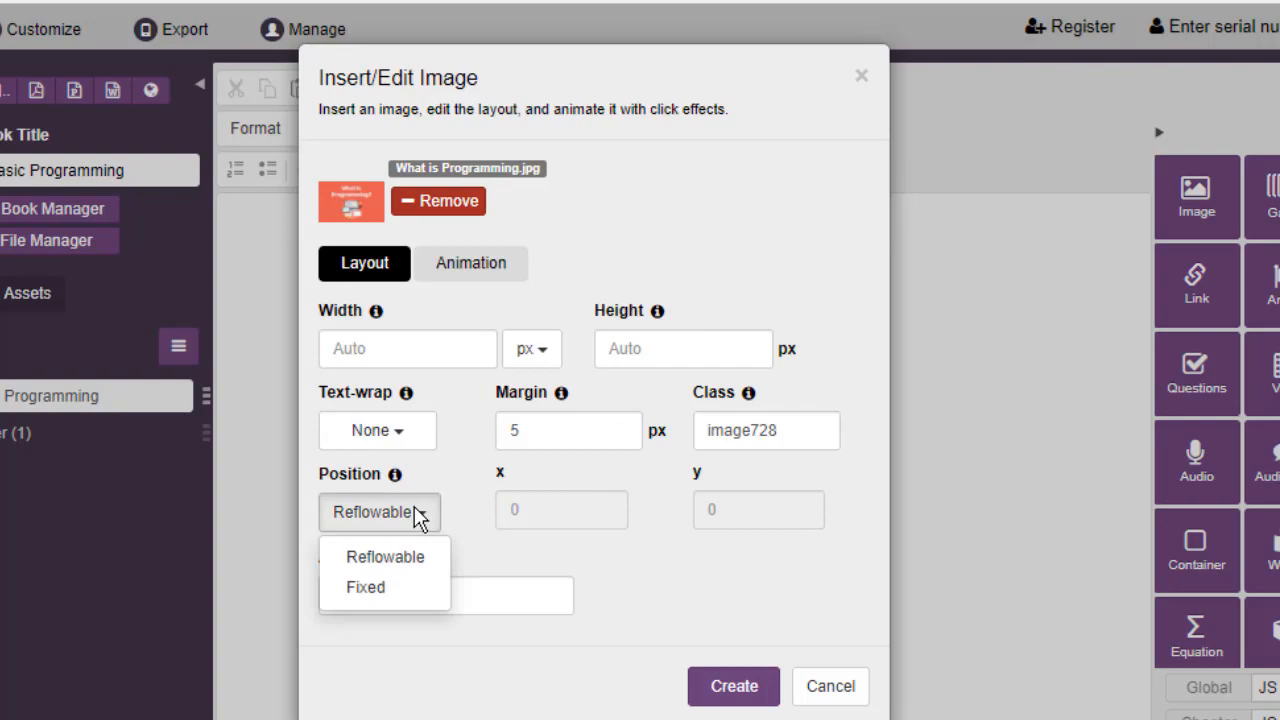
{"action": "left_click", "coordinate": [418, 514]}
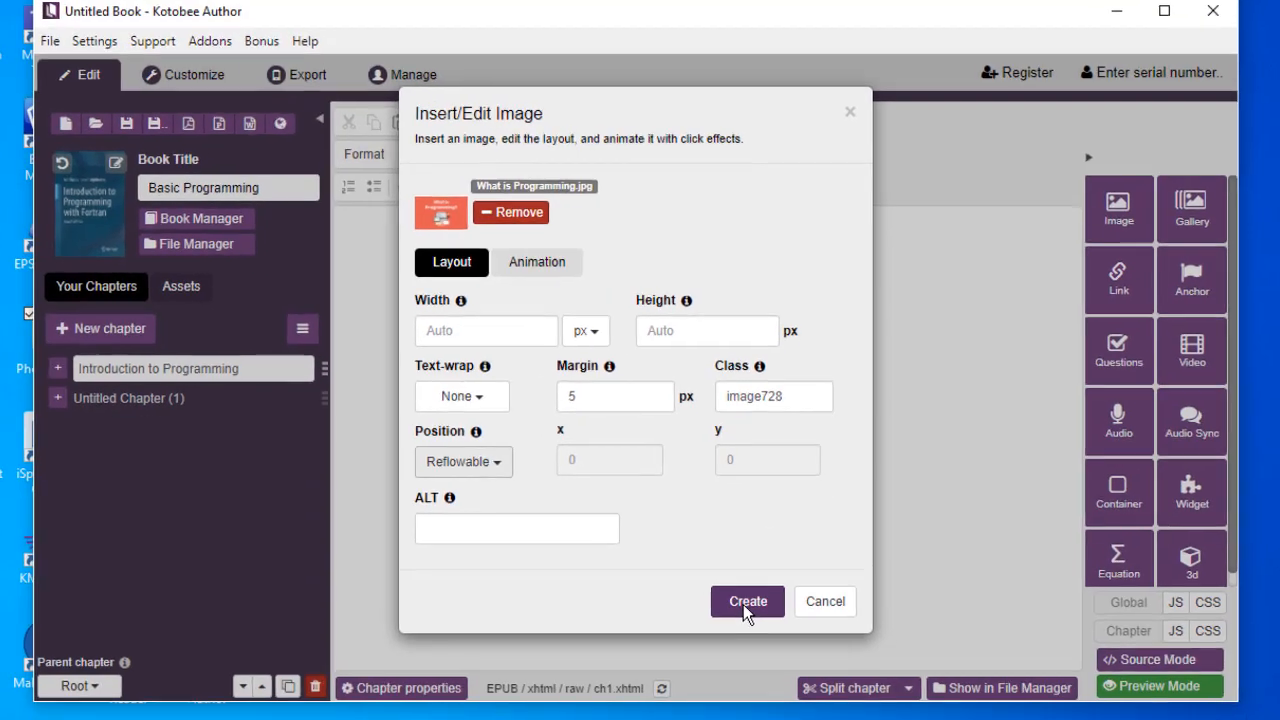
{"action": "left_click", "coordinate": [734, 695]}
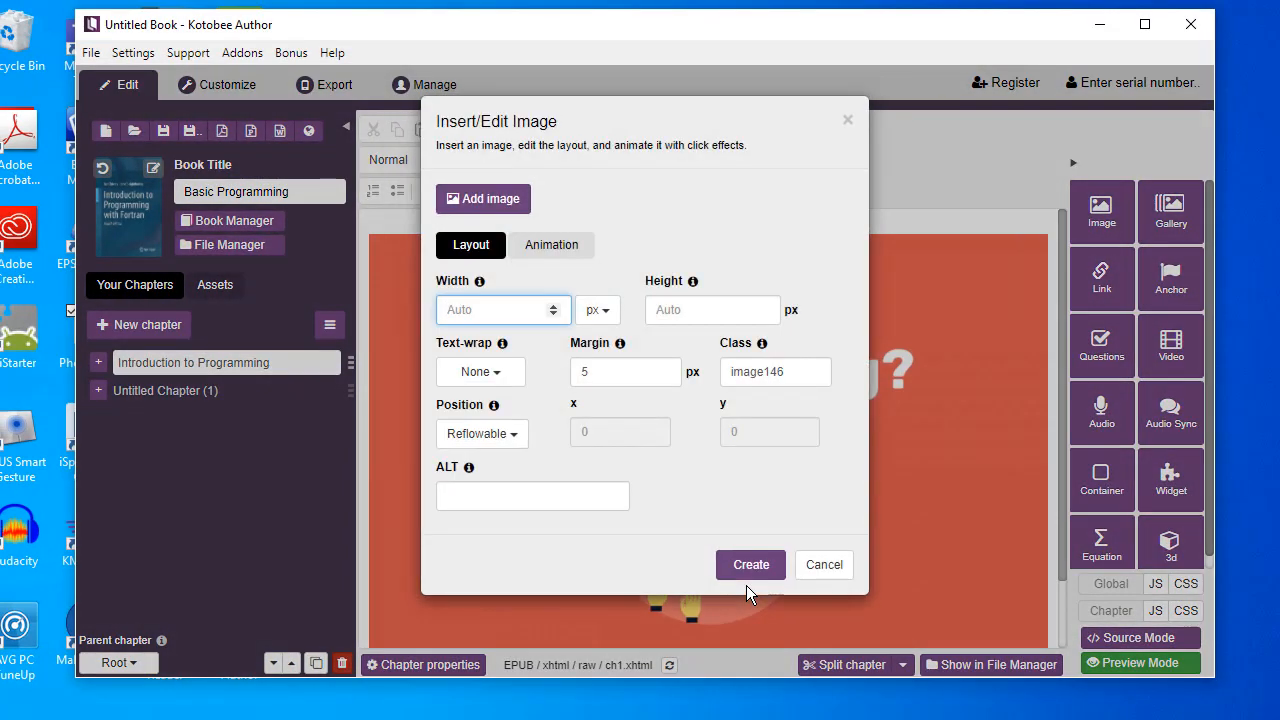
{"action": "left_click", "coordinate": [821, 560]}
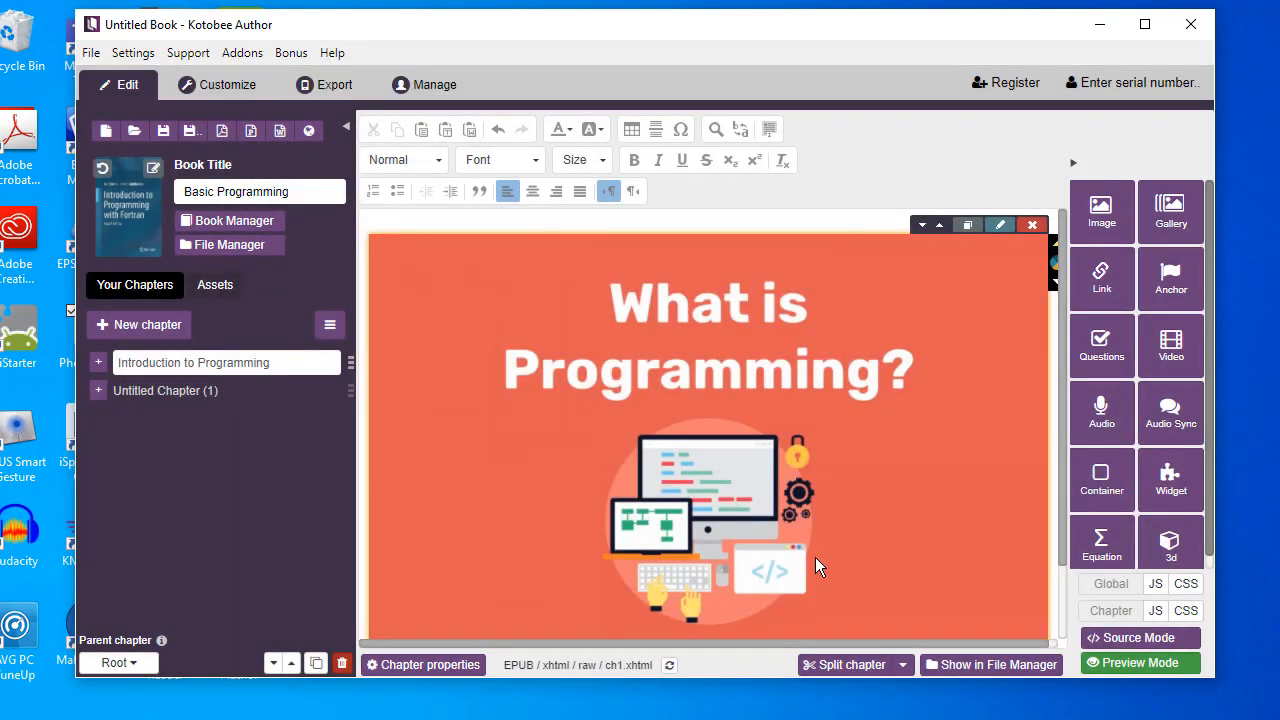
{"action": "scroll", "coordinate": [815, 557], "scroll_direction": "down", "scroll_amount": 1}
{"action": "scroll", "coordinate": [834, 555], "scroll_direction": "up", "scroll_amount": 1}
{"action": "scroll", "coordinate": [808, 572], "scroll_direction": "down", "scroll_amount": 1}
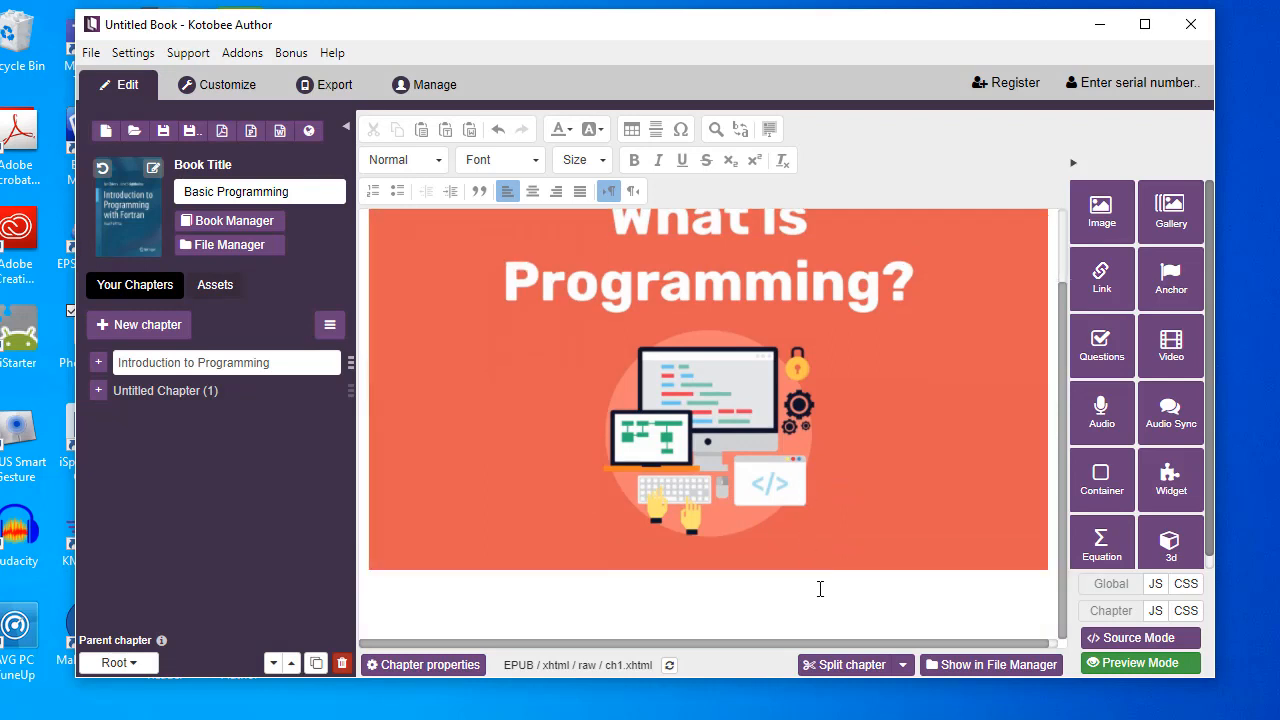
{"action": "scroll", "coordinate": [818, 590], "scroll_direction": "up", "scroll_amount": 1}
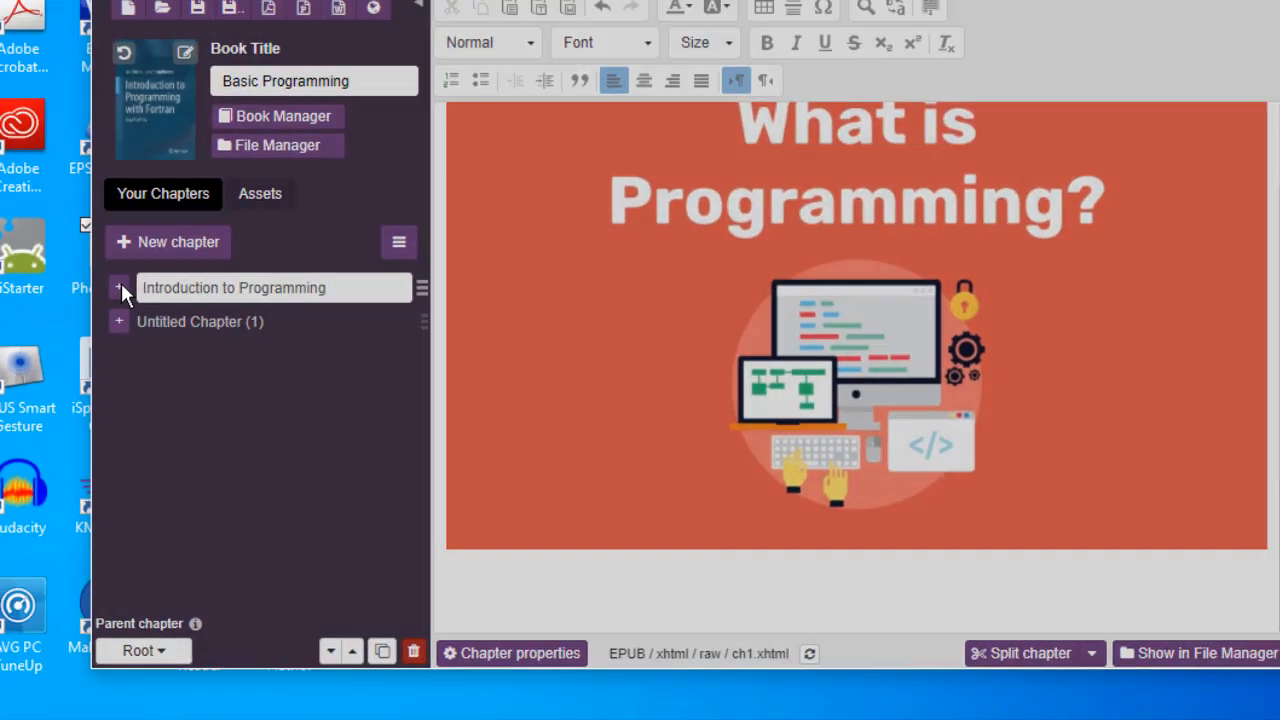
Add a subchapter with reflowable layout under Introduction to Programming and name it What is Programming
{"action": "left_click", "coordinate": [119, 288]}
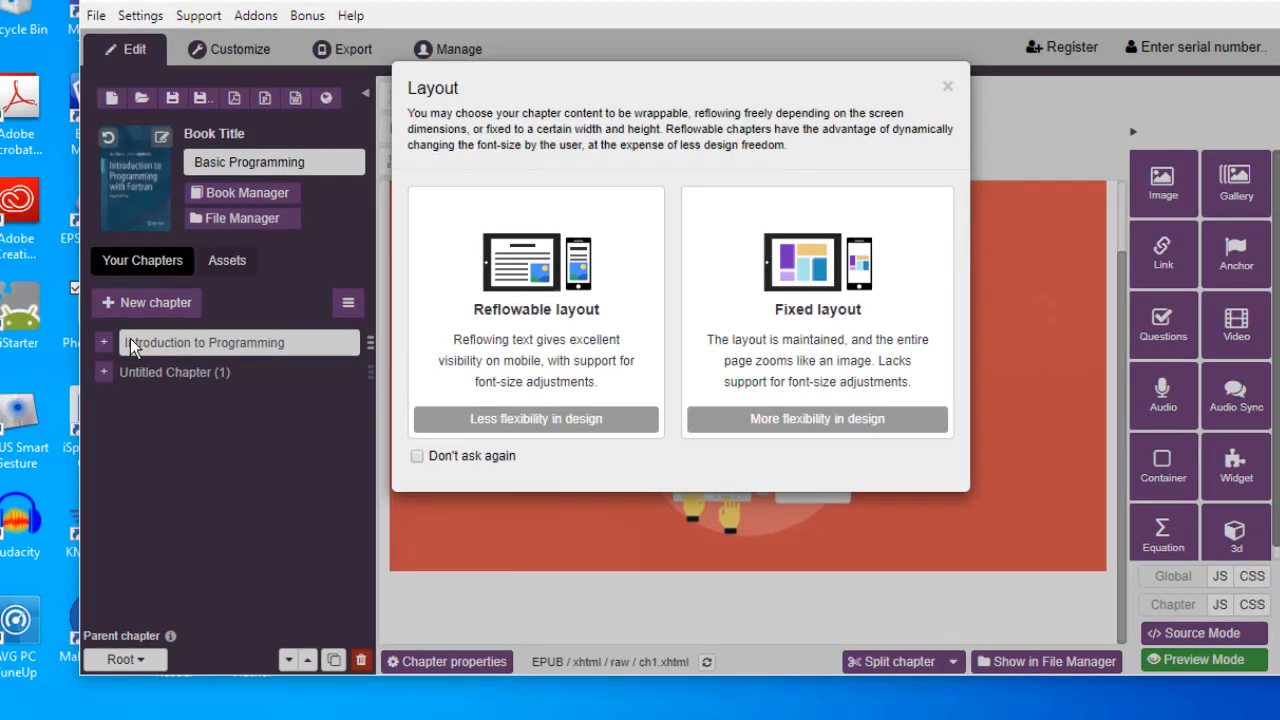
{"action": "left_click", "coordinate": [575, 294]}
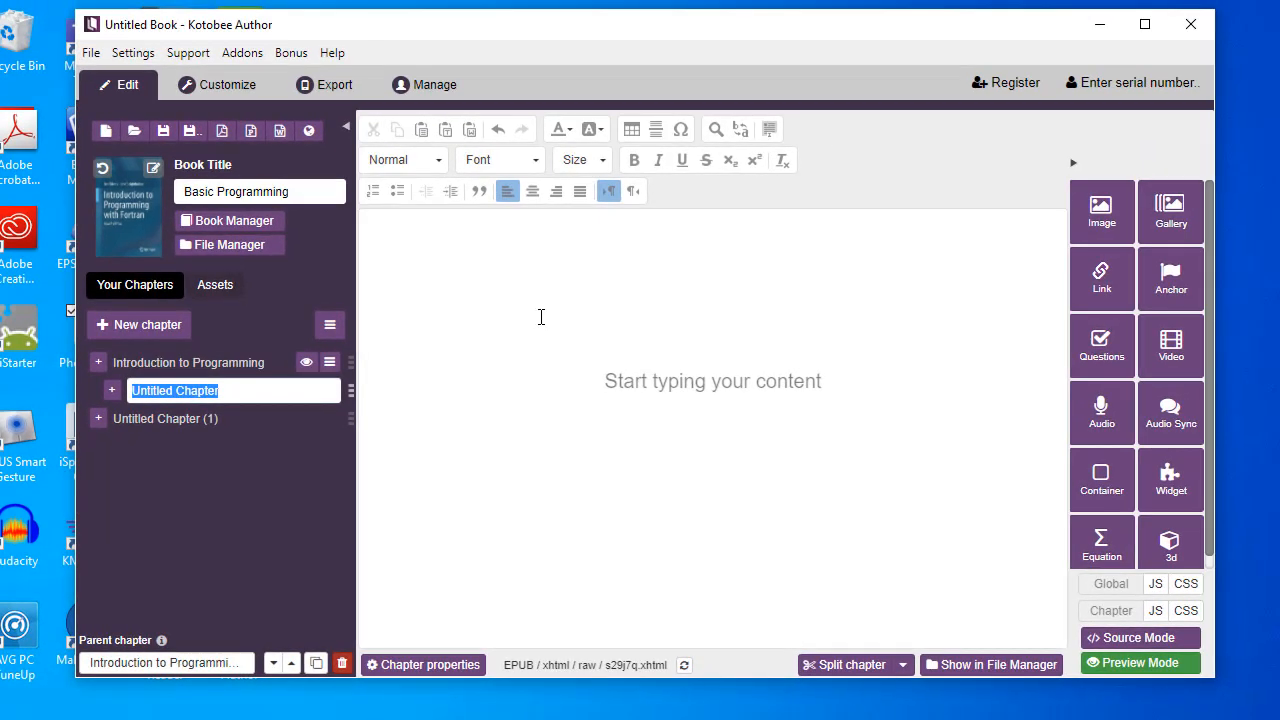
{"action": "left_click", "coordinate": [278, 388]}
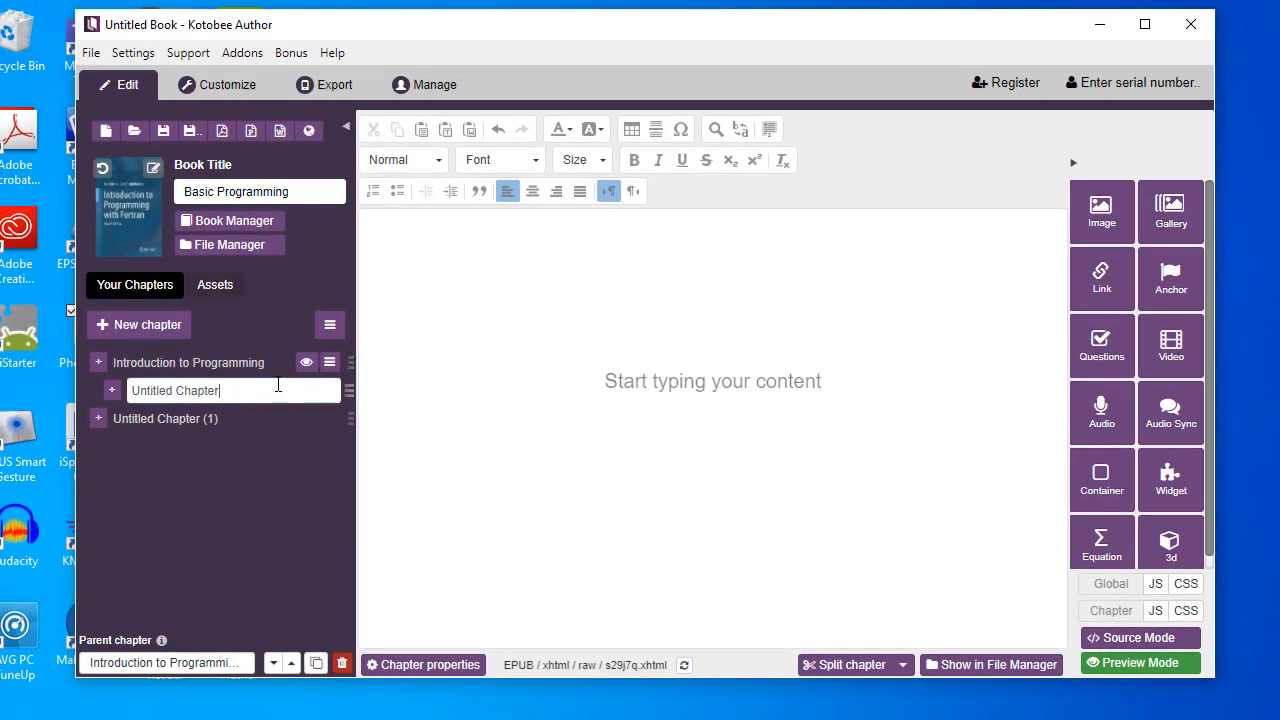
{"action": "key", "text": "BackSpace"}
{"action": "key", "text": "BackSpace"}
{"action": "key", "text": "BackSpace"}
{"action": "key", "text": "BackSpace"}
{"action": "key", "text": "BackSpace"}
{"action": "key", "text": "BackSpace"}
{"action": "key", "text": "BackSpace"}
{"action": "key", "text": "BackSpace"}
{"action": "key", "text": "BackSpace"}
{"action": "key", "text": "BackSpace"}
{"action": "key", "text": "BackSpace"}
{"action": "key", "text": "BackSpace"}
{"action": "key", "text": "BackSpace"}
{"action": "key", "text": "BackSpace"}
{"action": "key", "text": "BackSpace"}
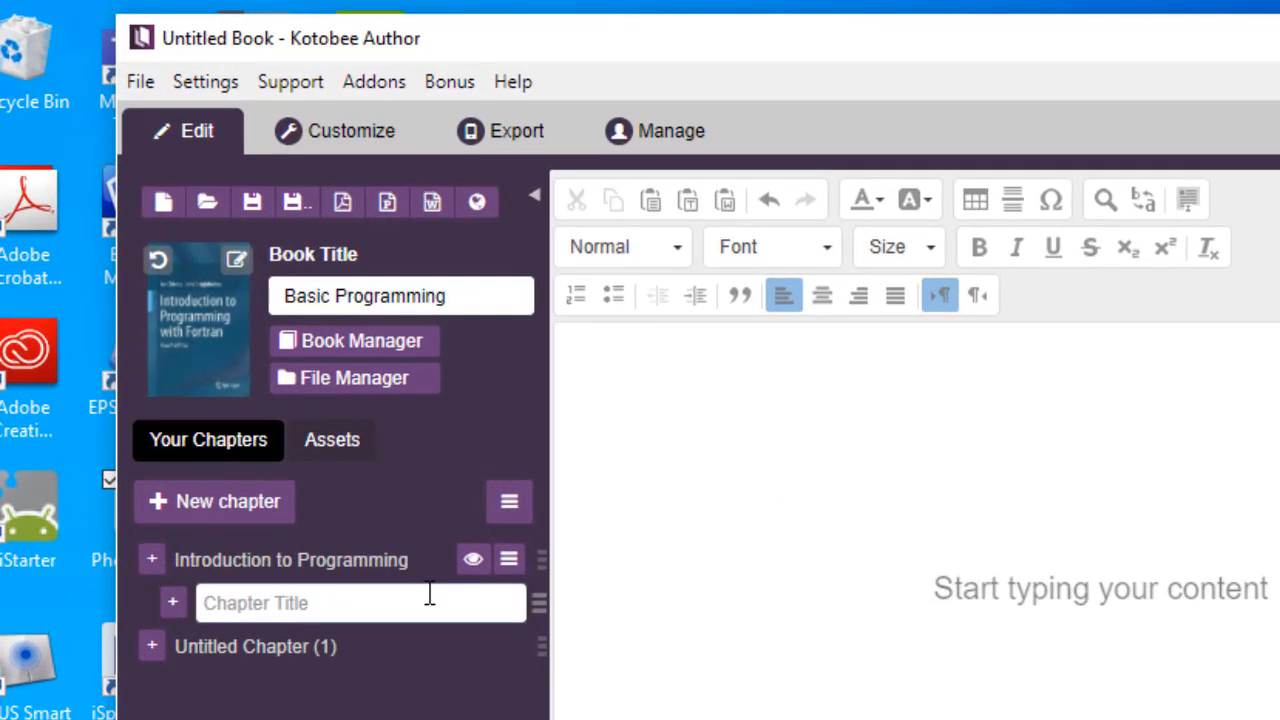
{"action": "type", "text": "What is "}
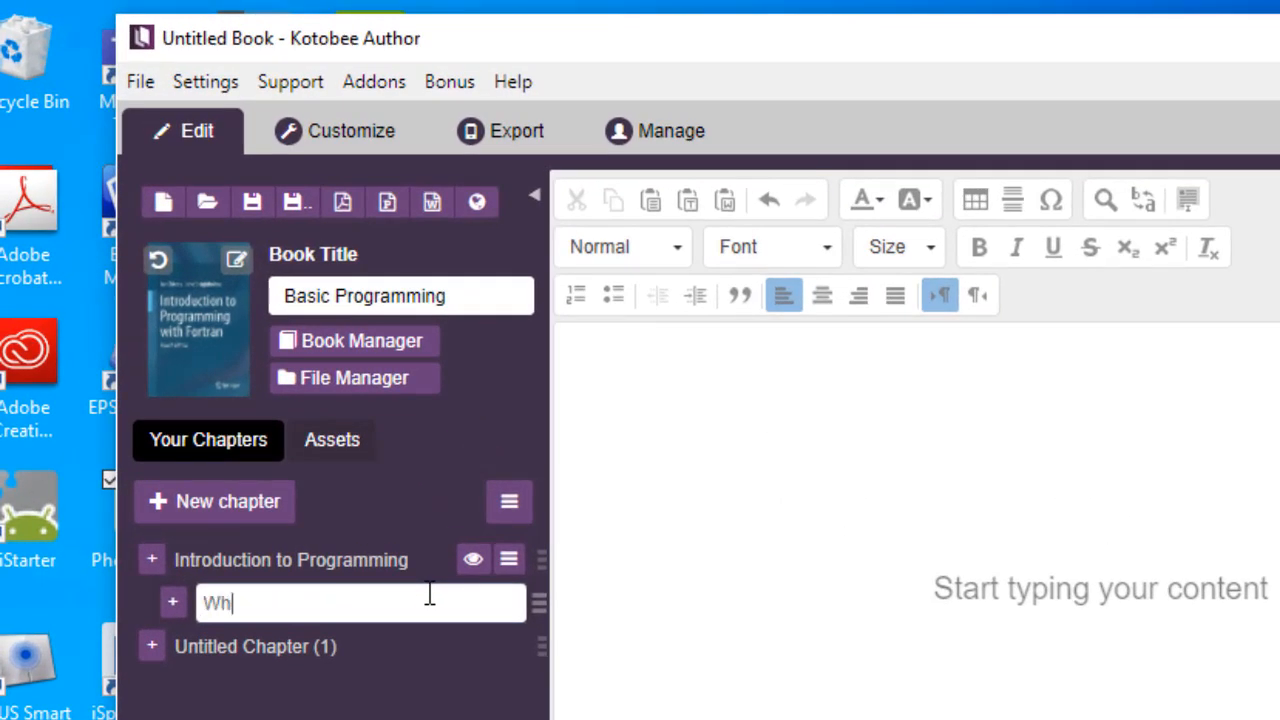
{"action": "type", "text": "Programming"}
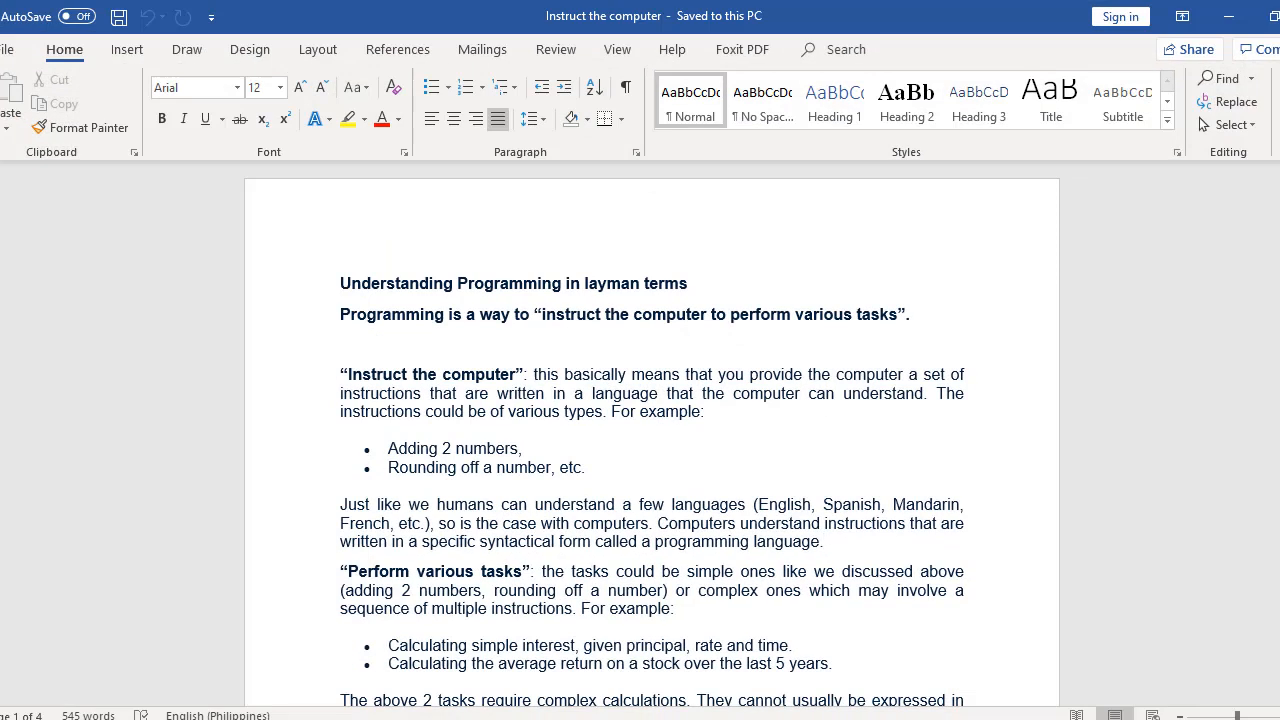
In the Word document Instruct the computer, copy the text from "Programming is a way to" through the "Hence, in summary" sentence
{"action": "scroll", "coordinate": [834, 664], "scroll_direction": "down", "scroll_amount": 12}
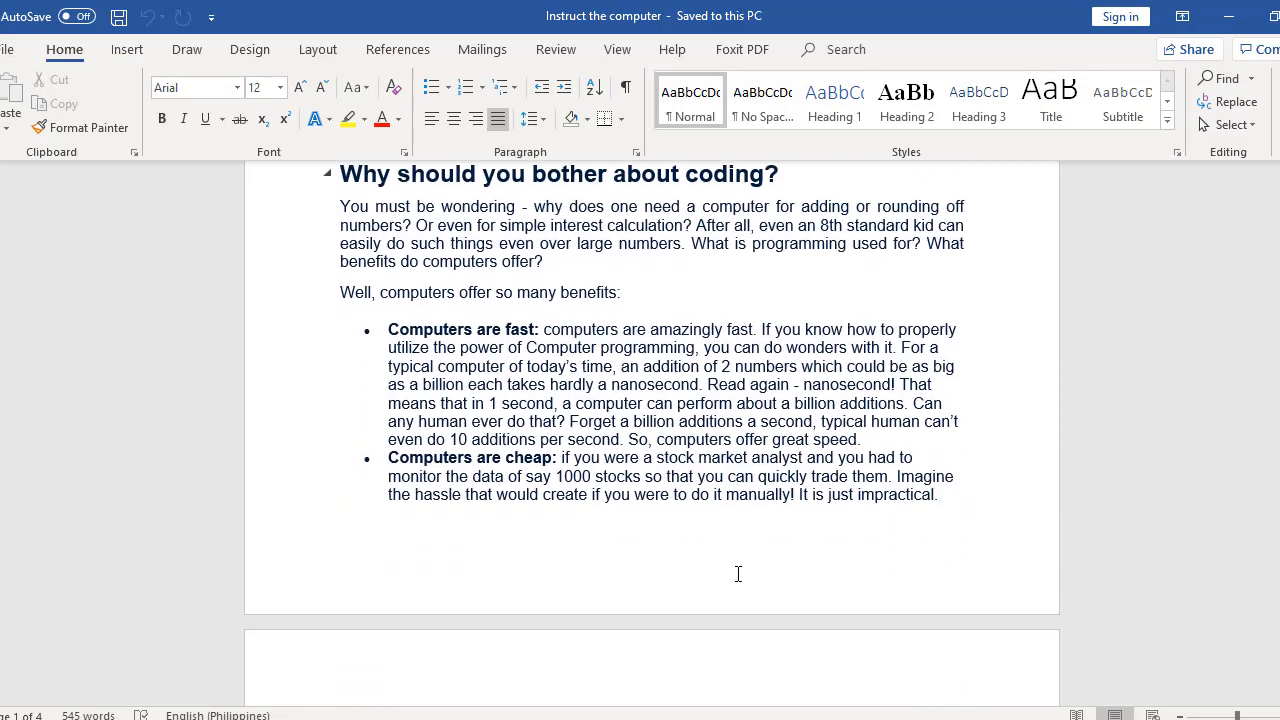
{"action": "scroll", "coordinate": [719, 546], "scroll_direction": "up", "scroll_amount": 12}
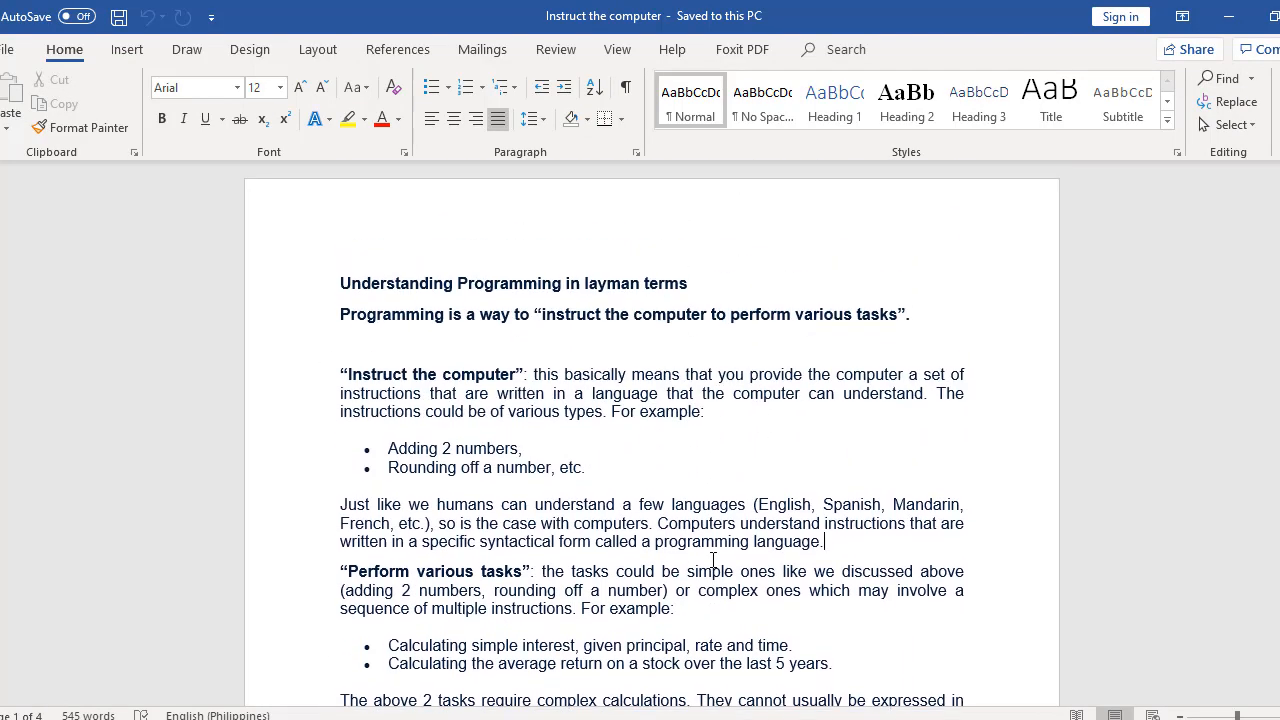
{"action": "scroll", "coordinate": [710, 563], "scroll_direction": "down", "scroll_amount": 3}
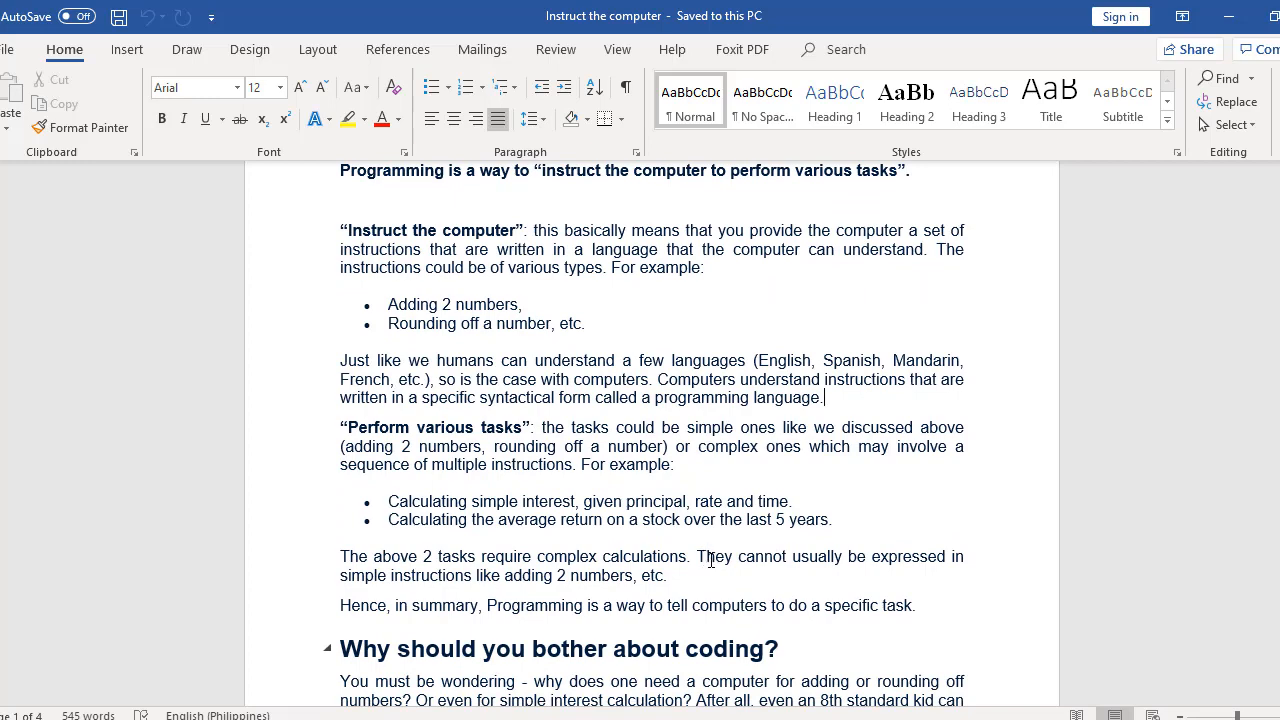
{"action": "scroll", "coordinate": [706, 560], "scroll_direction": "up", "scroll_amount": 2}
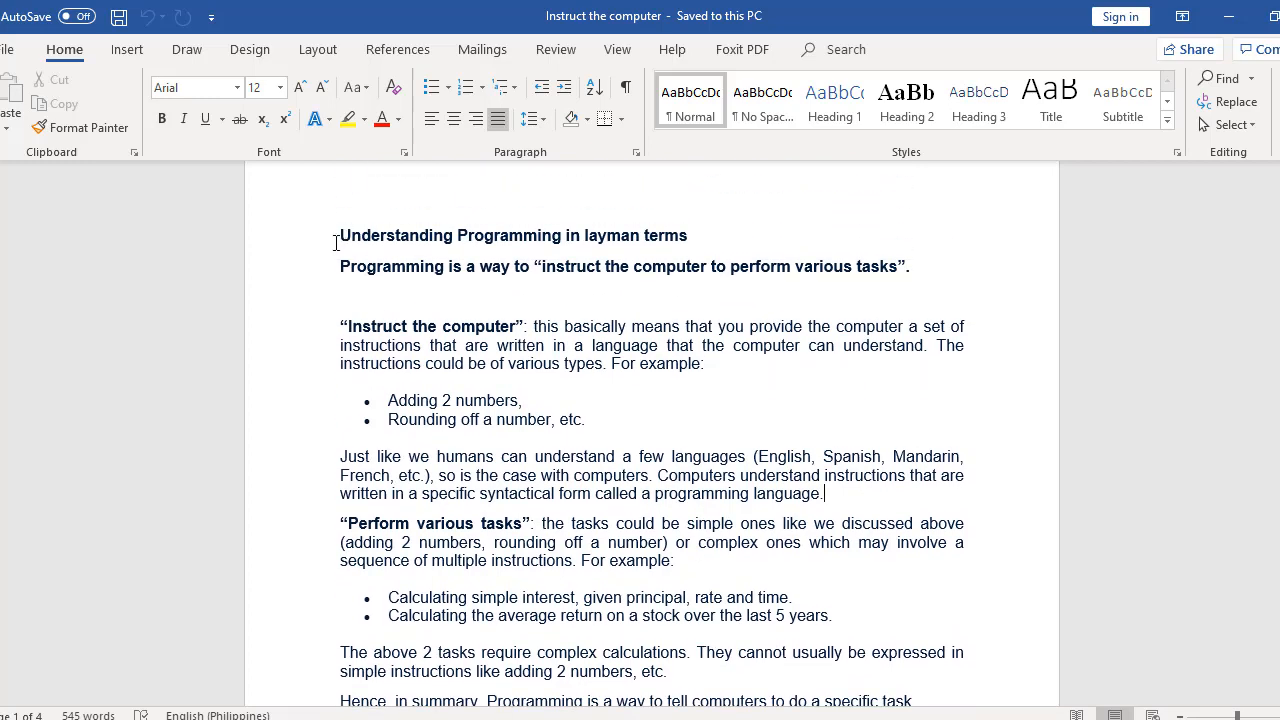
{"action": "left_click_drag", "start_coordinate": [340, 262], "coordinate": [917, 390]}
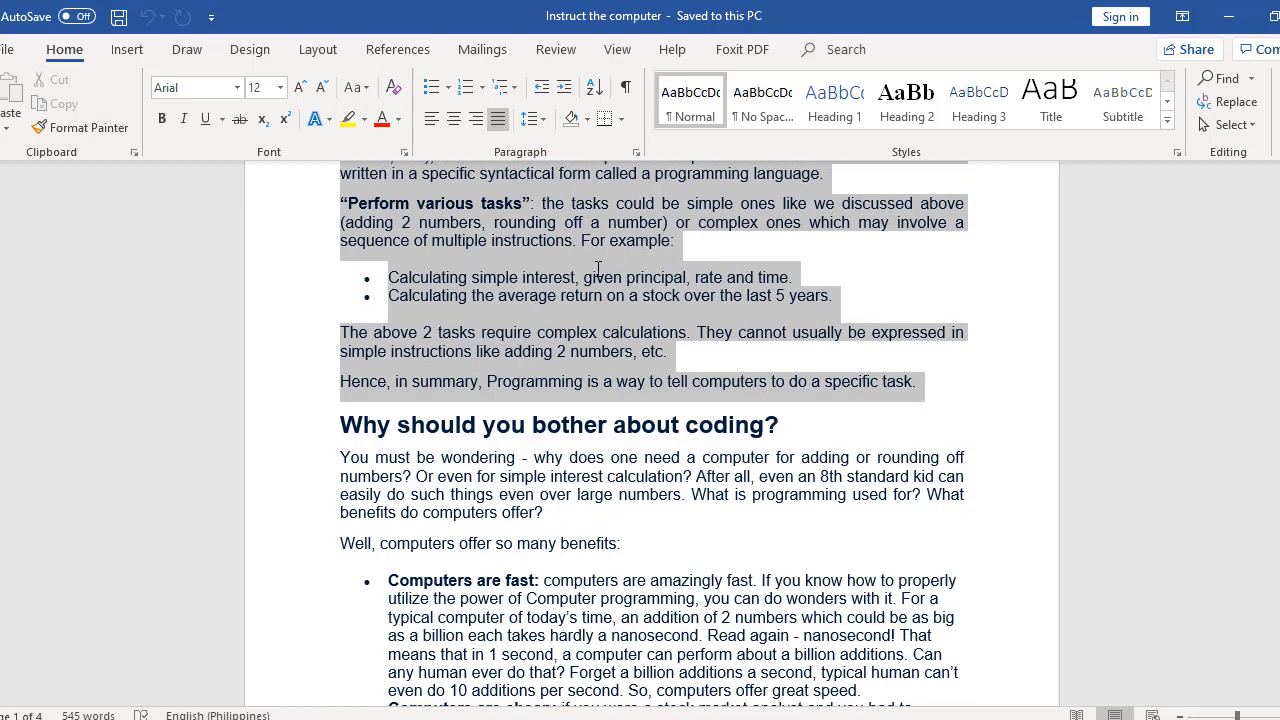
{"action": "right_click", "coordinate": [598, 268]}
{"action": "left_click", "coordinate": [650, 304]}
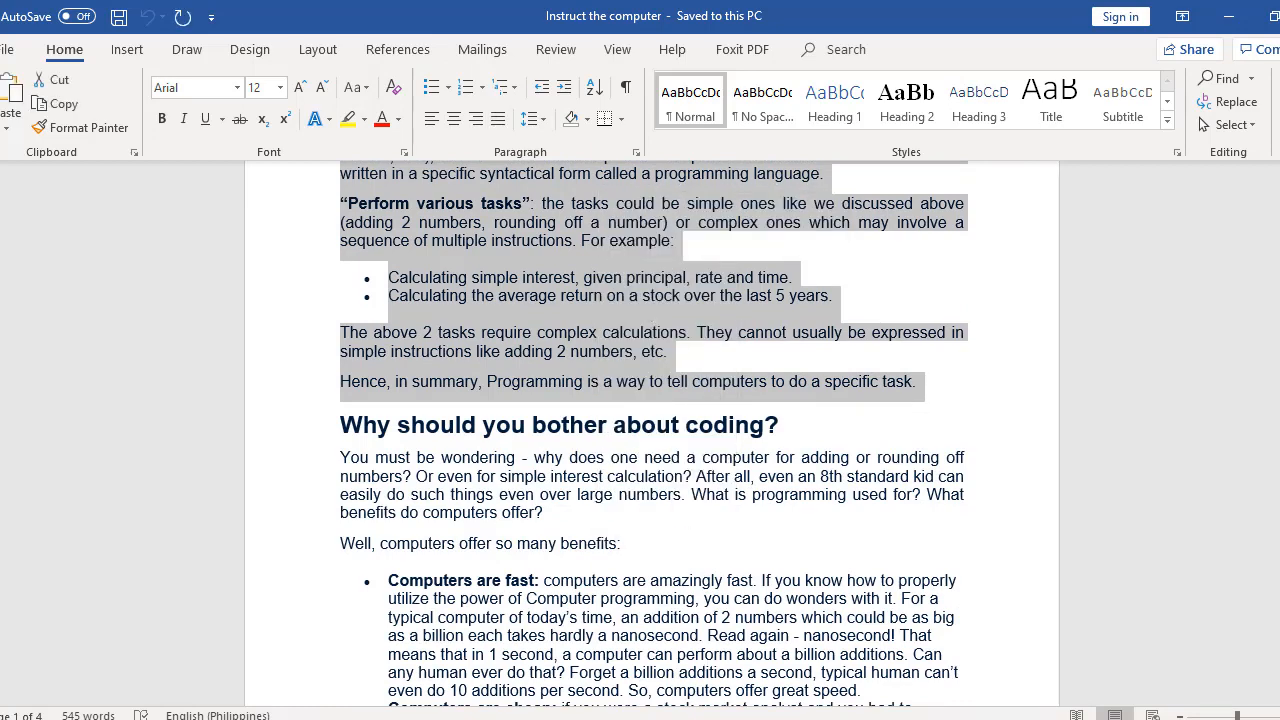
Switch to Kotobee Author and paste the copied text into the What is Programming subchapter
{"action": "key", "text": "alt+Tab"}
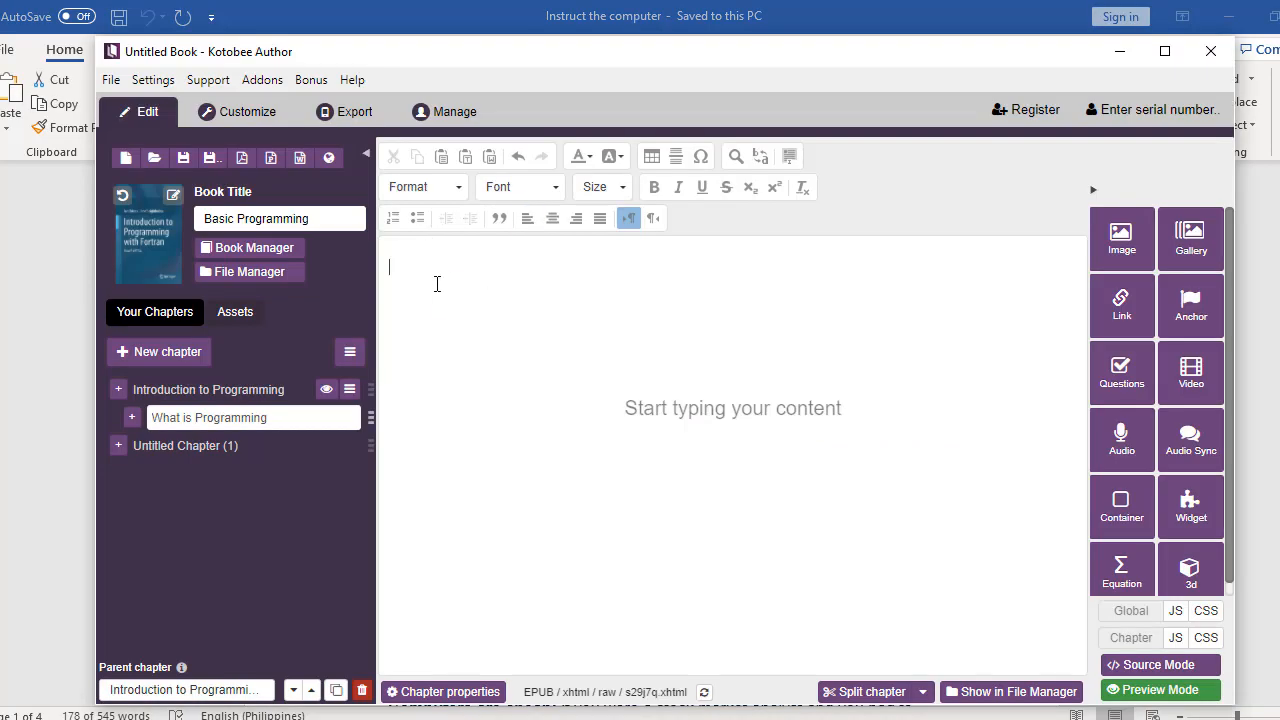
{"action": "right_click", "coordinate": [437, 284]}
{"action": "left_click", "coordinate": [462, 297]}
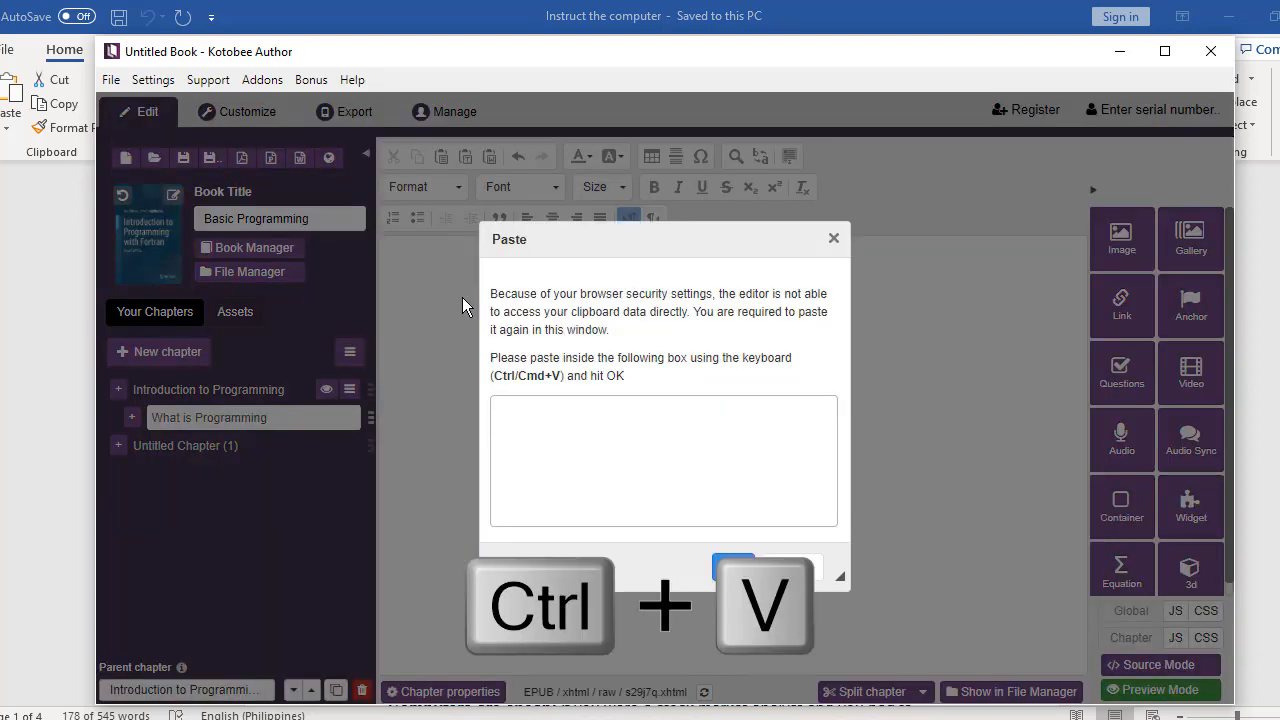
{"action": "left_click", "coordinate": [734, 569]}
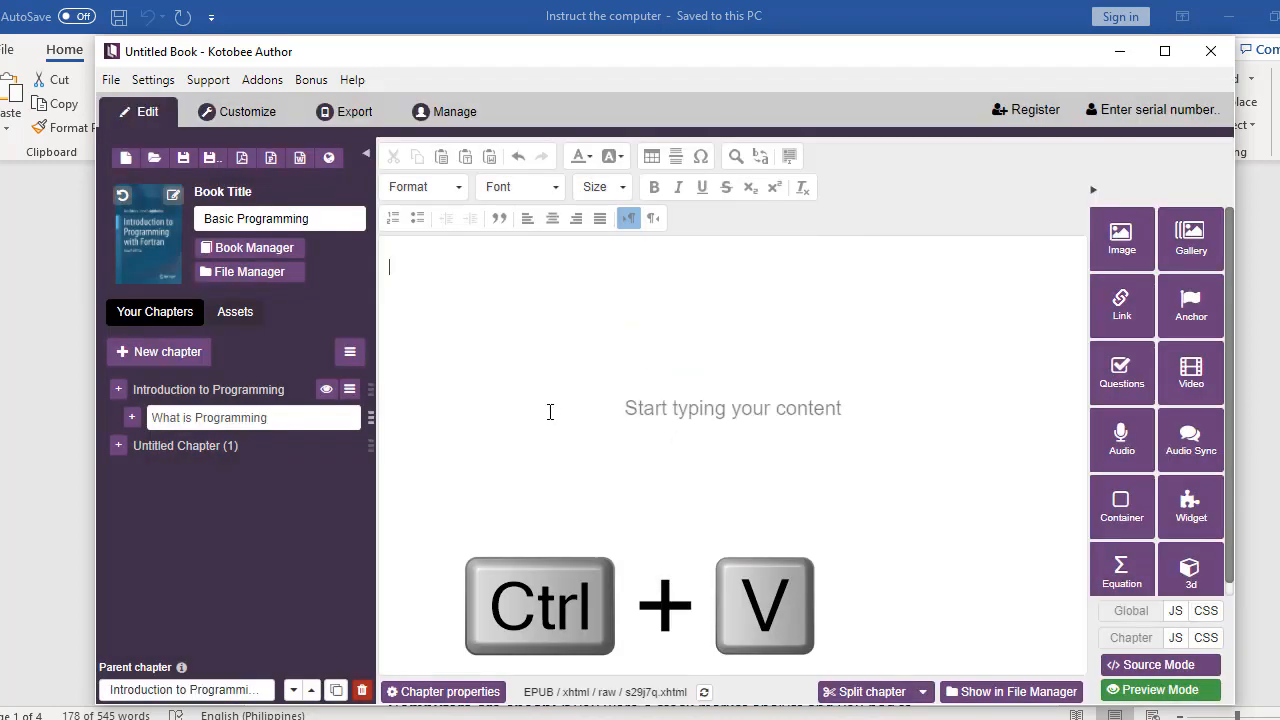
{"action": "key", "text": "ctrl+v"}
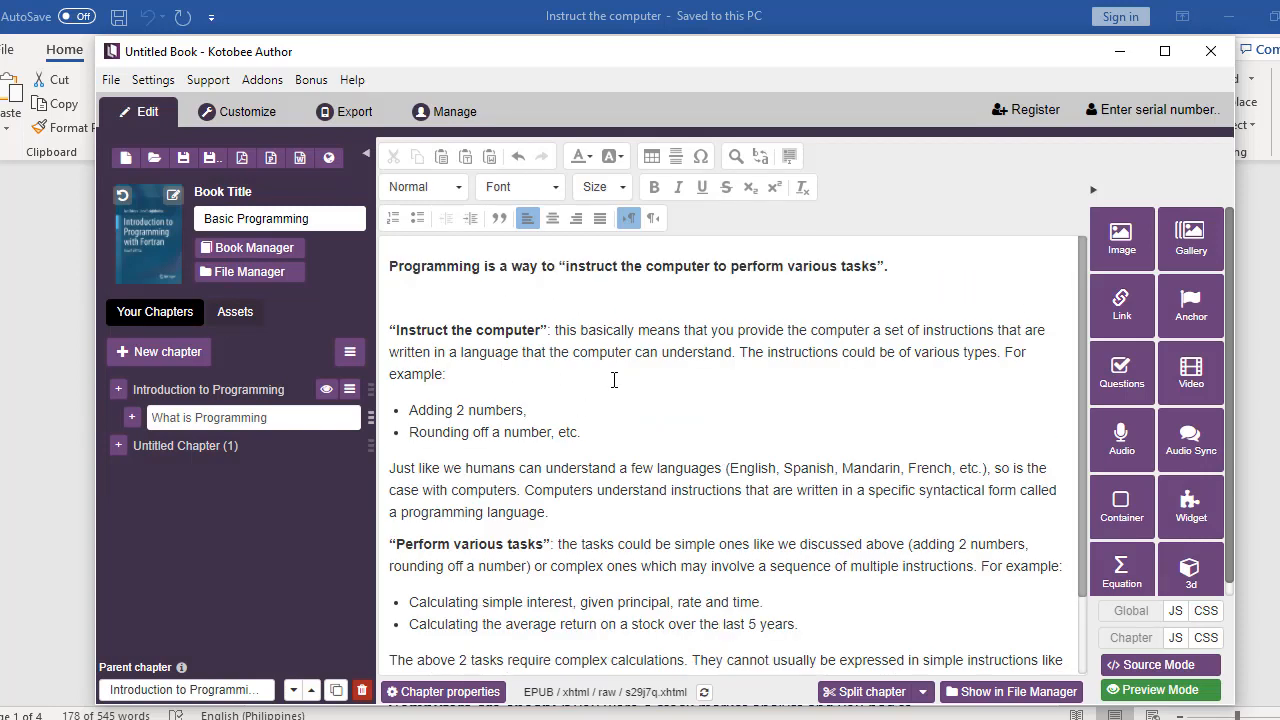
Format the opening line, "Programming is a way to instruct the computer to perform various tasks", as Heading 1
{"action": "left_click_drag", "start_coordinate": [889, 266], "coordinate": [376, 261]}
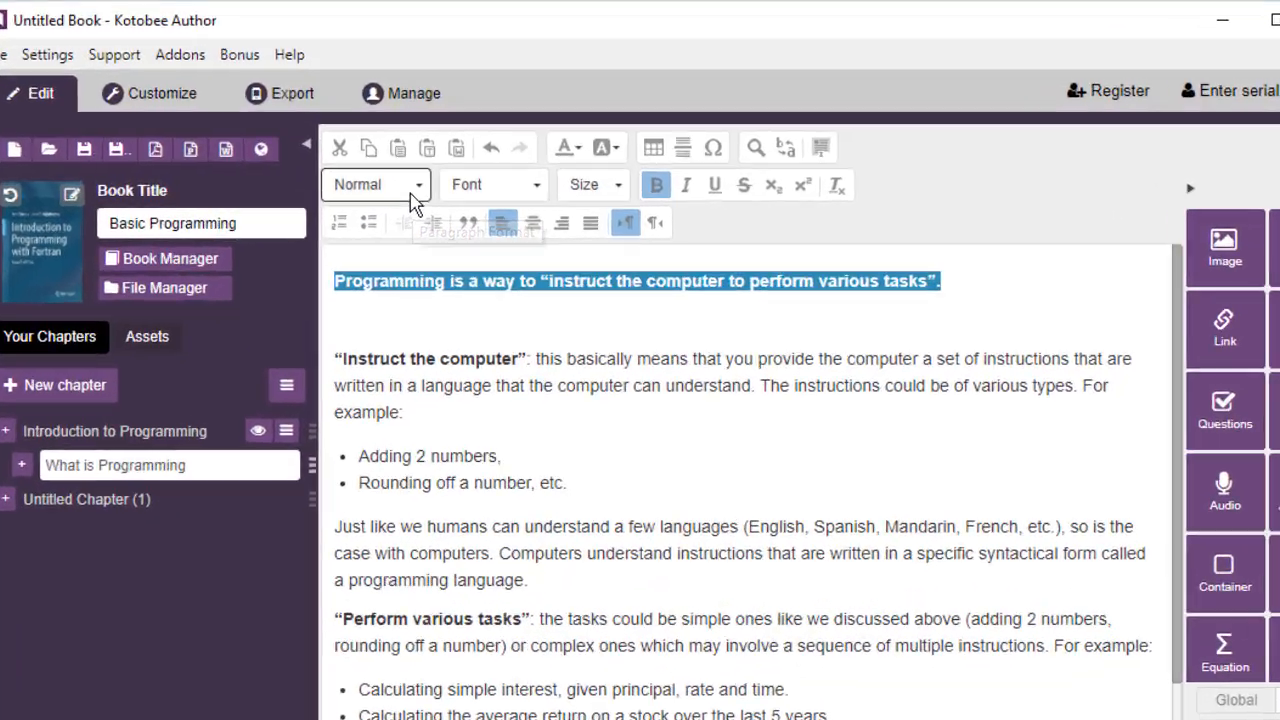
{"action": "left_click", "coordinate": [453, 194]}
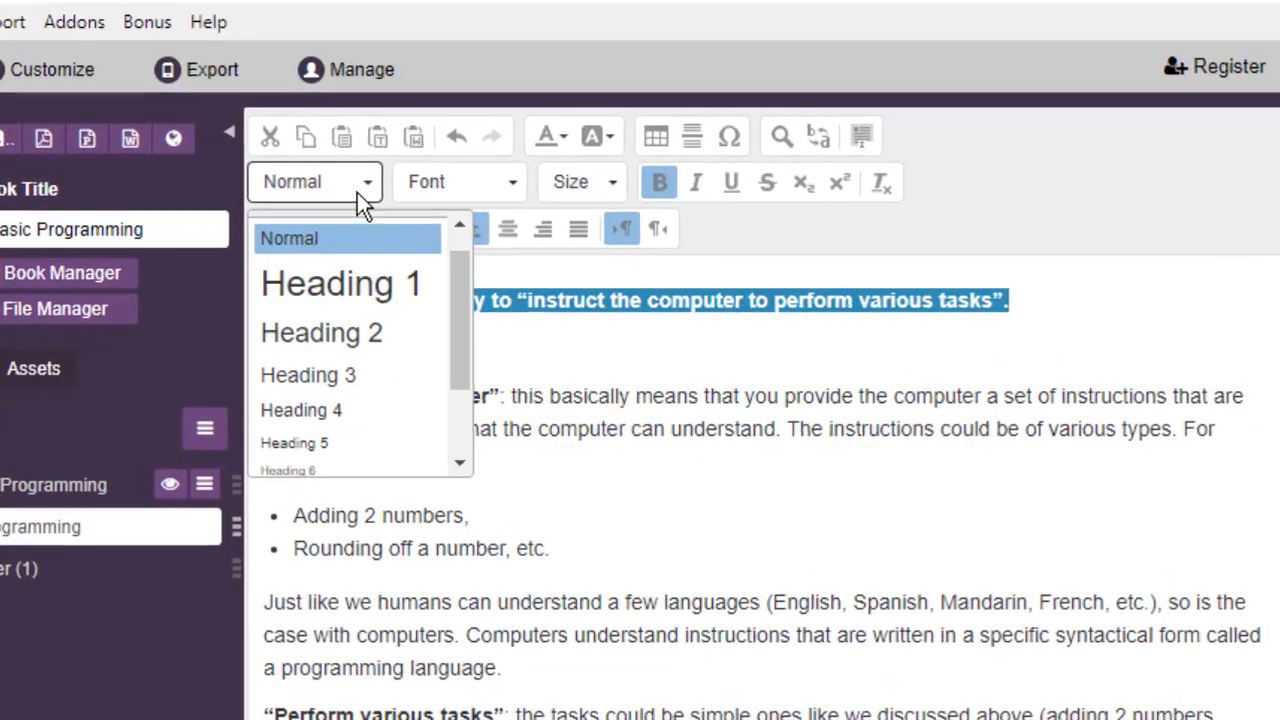
{"action": "left_click", "coordinate": [400, 292]}
{"action": "left_click", "coordinate": [505, 182]}
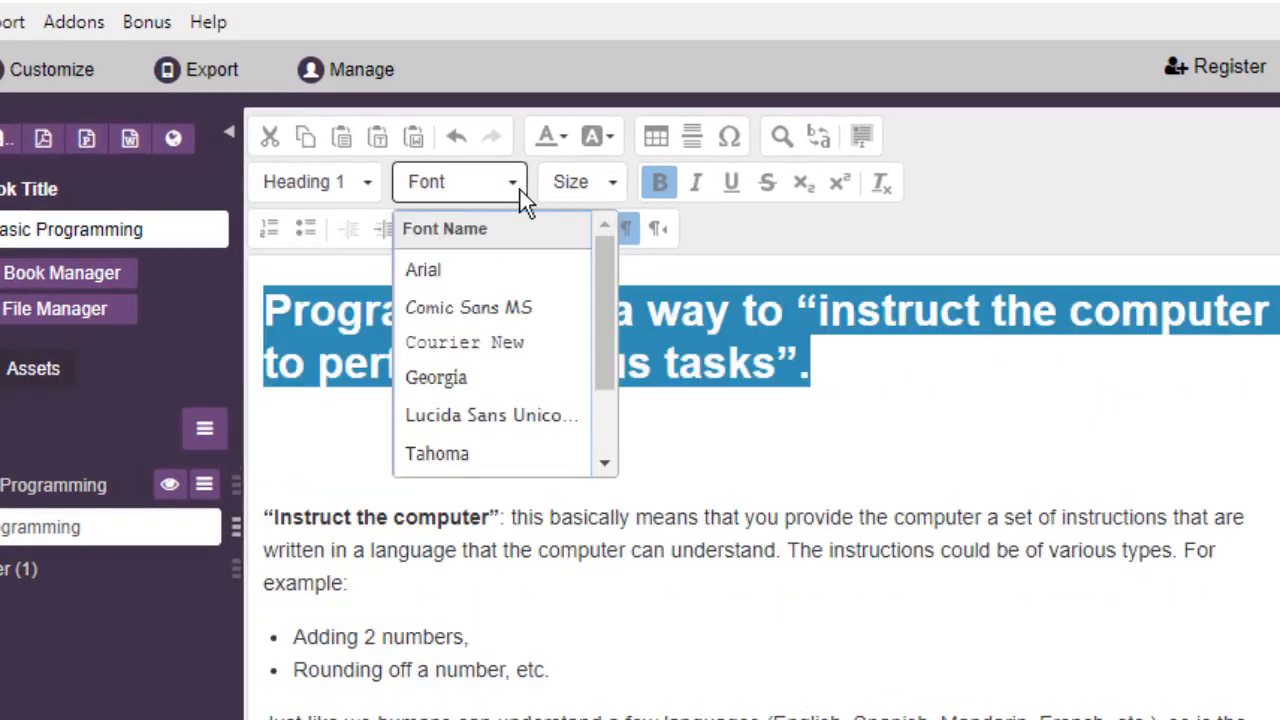
{"action": "left_click", "coordinate": [822, 457]}
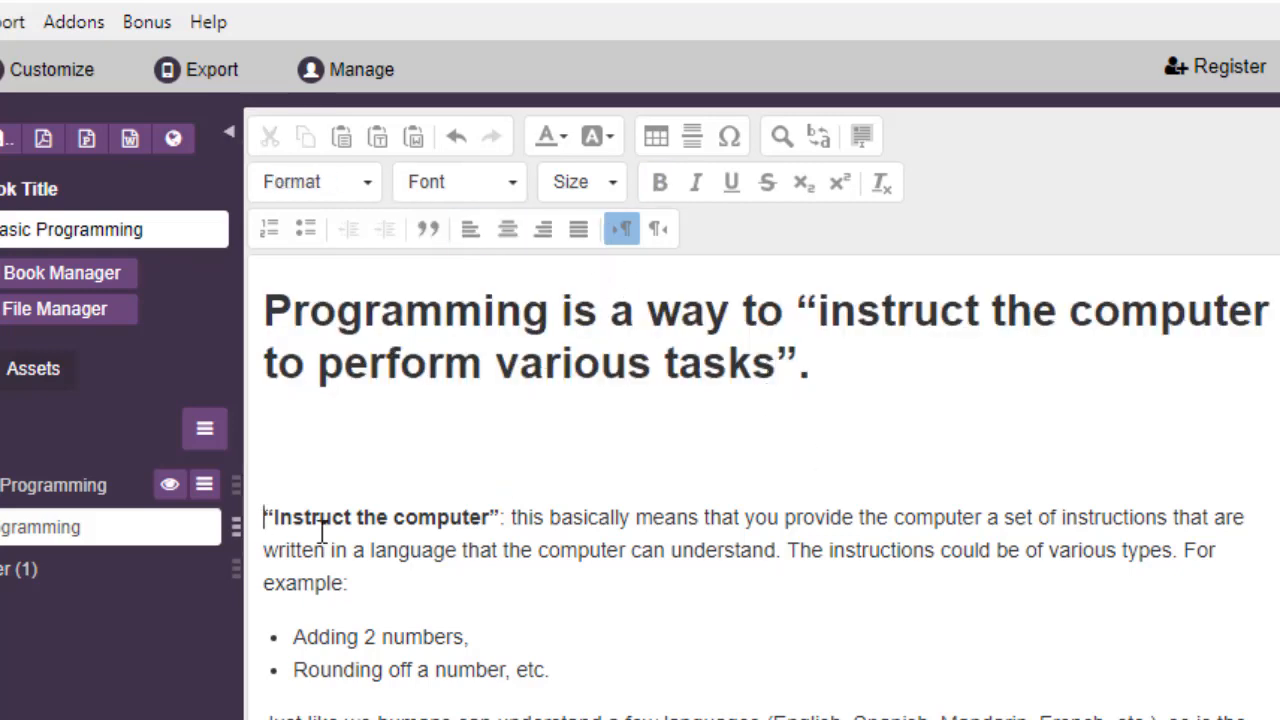
{"action": "left_click_drag", "start_coordinate": [264, 518], "coordinate": [630, 590]}
{"action": "left_click", "coordinate": [614, 190]}
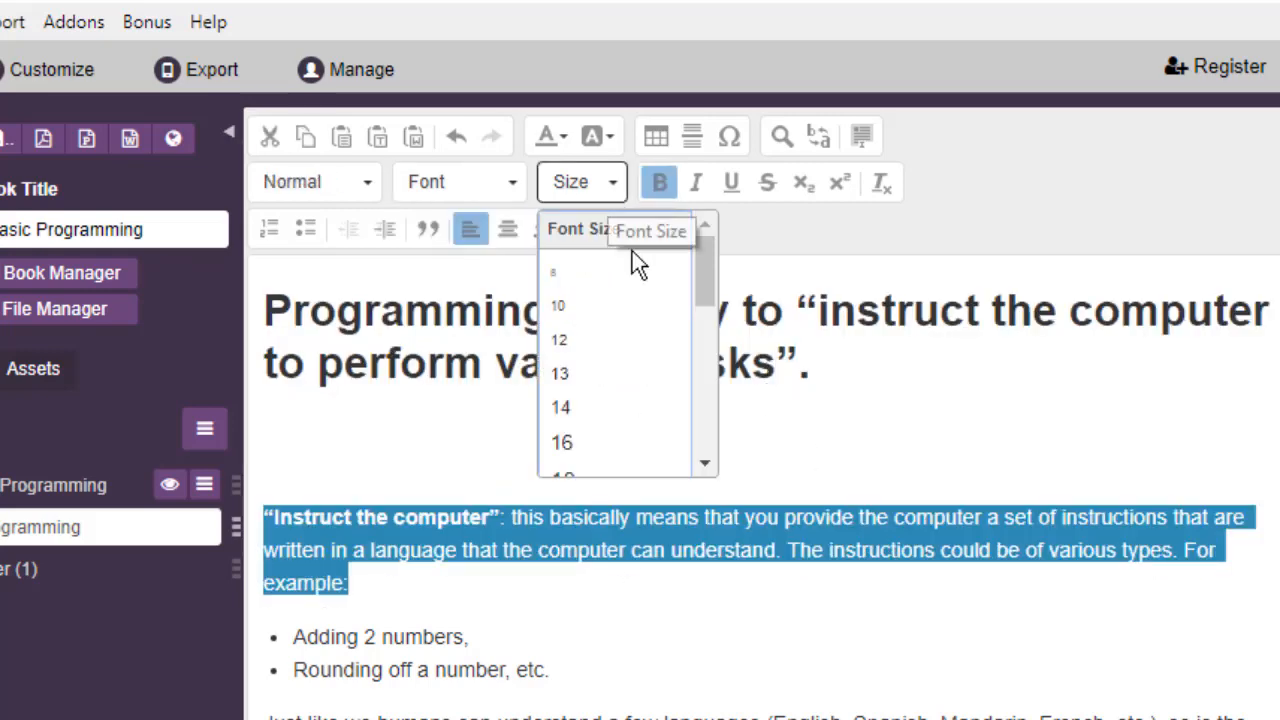
{"action": "left_click", "coordinate": [672, 634]}
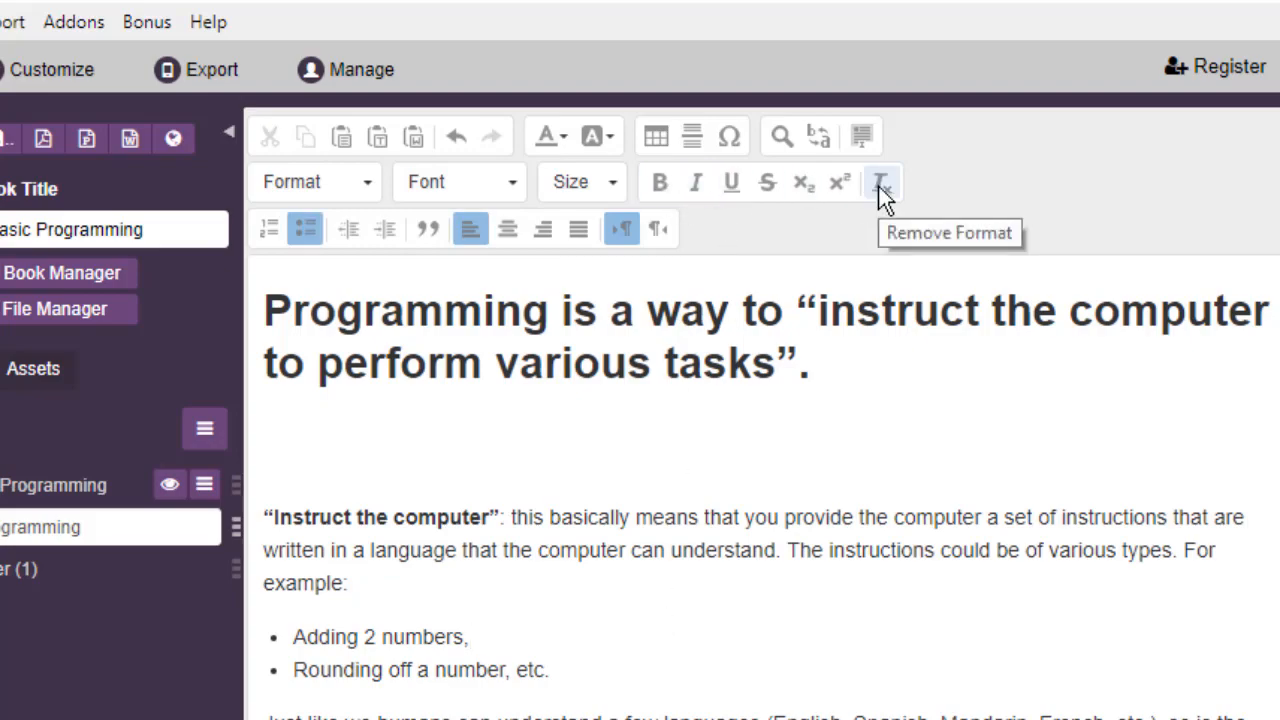
Insert the why-learn-python-in-2020-1280x720 image from the Gallery folder below the heading, keeping its position reflowable
{"action": "left_click", "coordinate": [590, 458]}
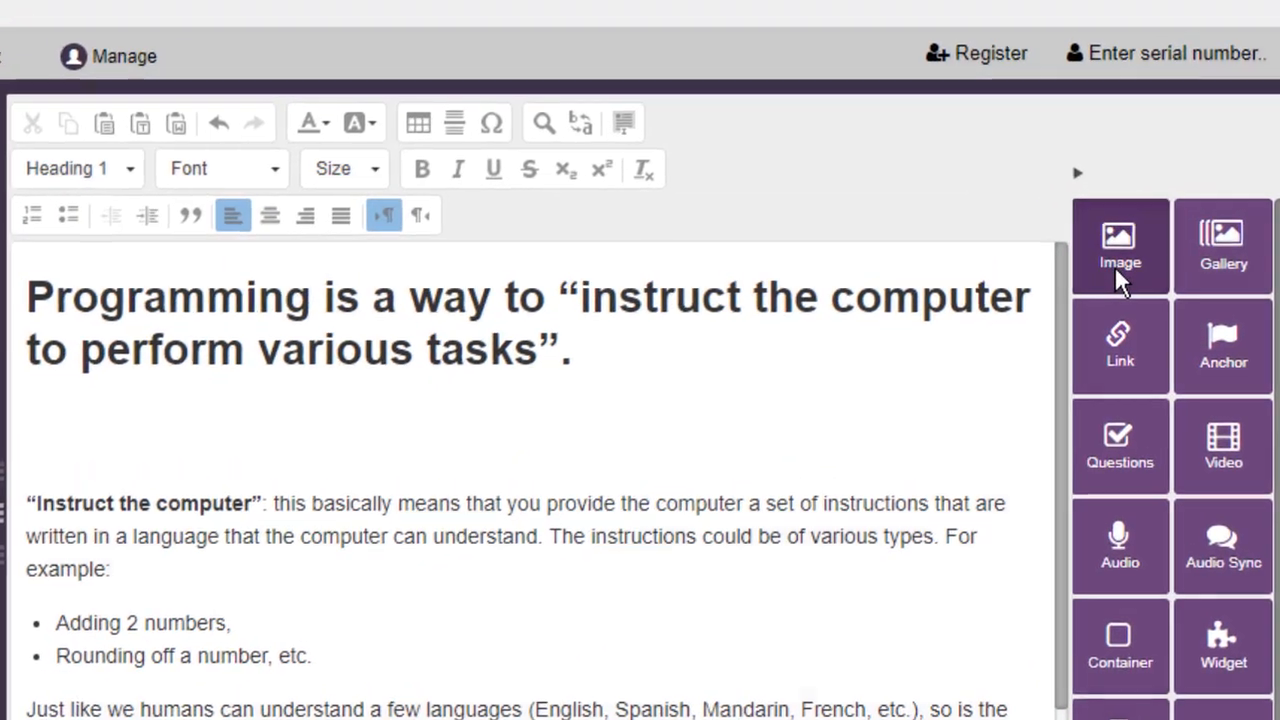
{"action": "left_click", "coordinate": [1120, 262]}
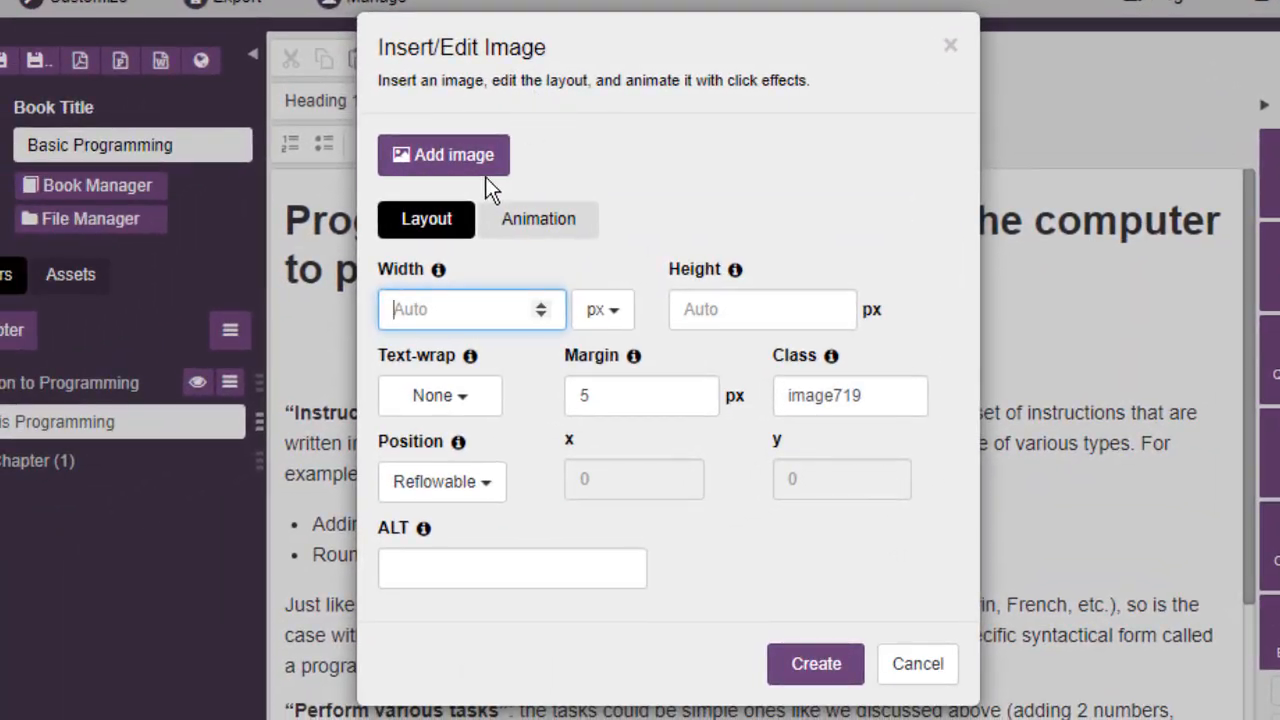
{"action": "left_click", "coordinate": [483, 170]}
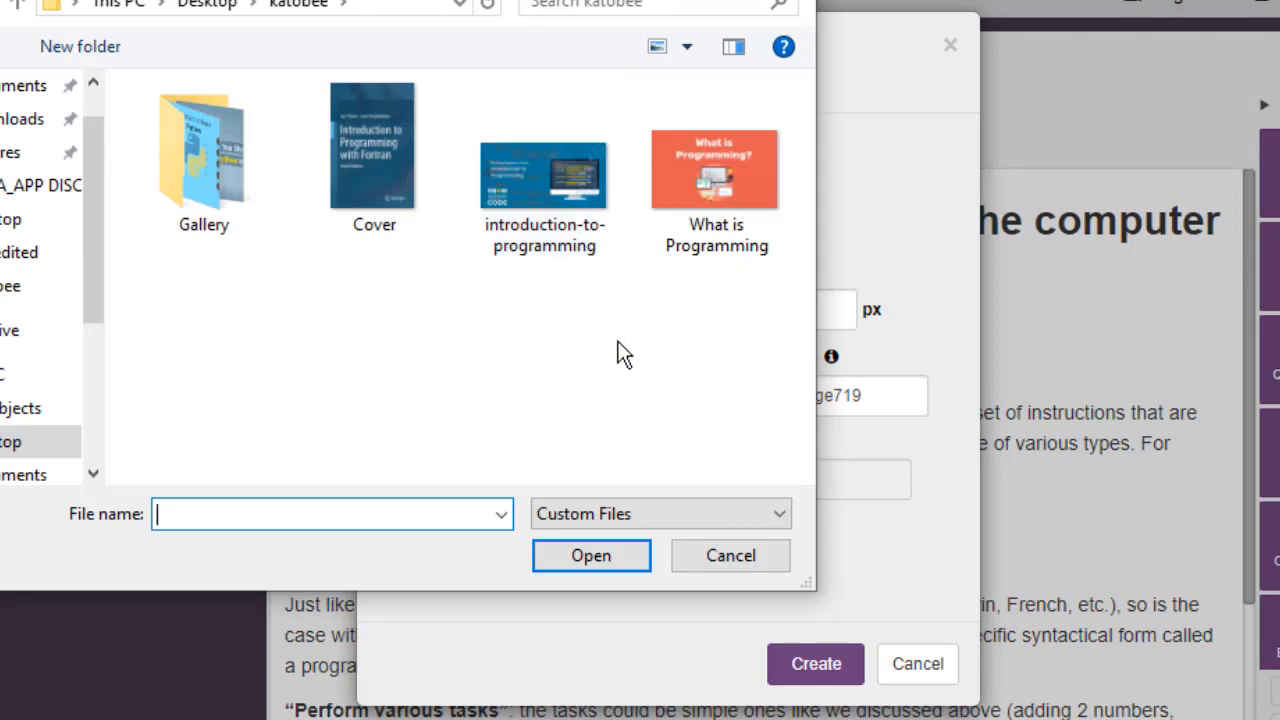
{"action": "double_click", "coordinate": [185, 145]}
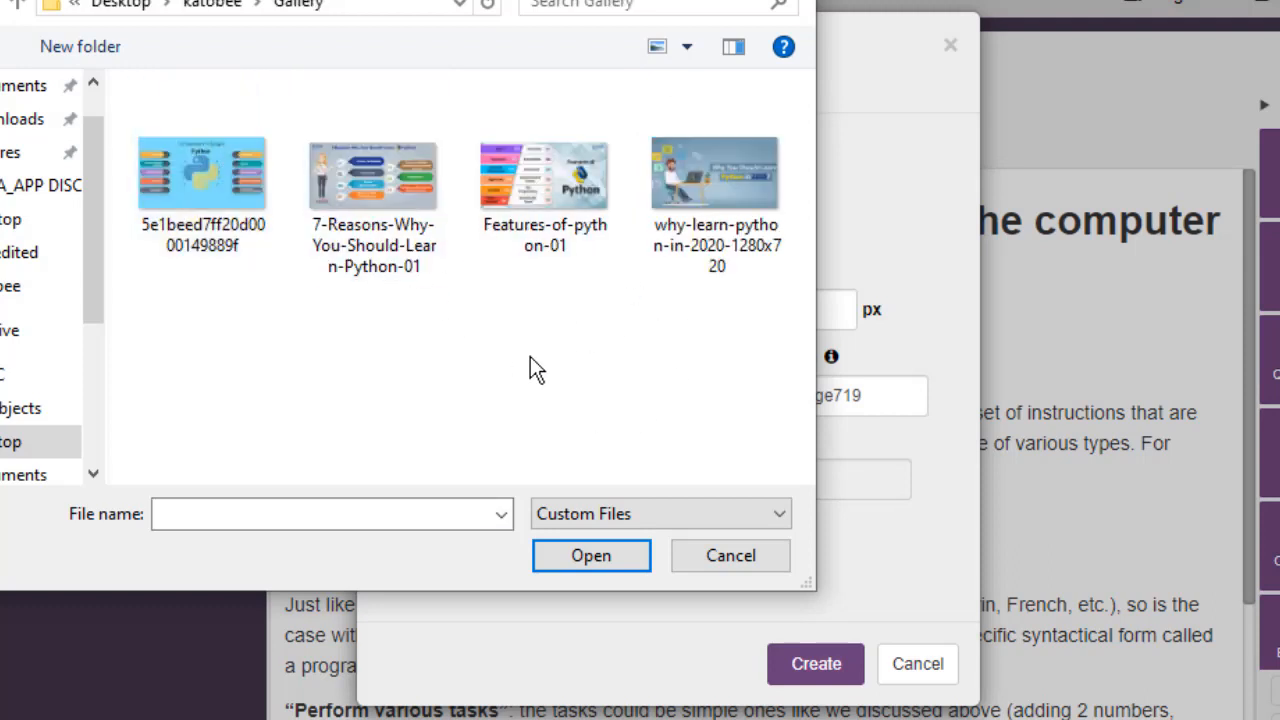
{"action": "left_click", "coordinate": [205, 8]}
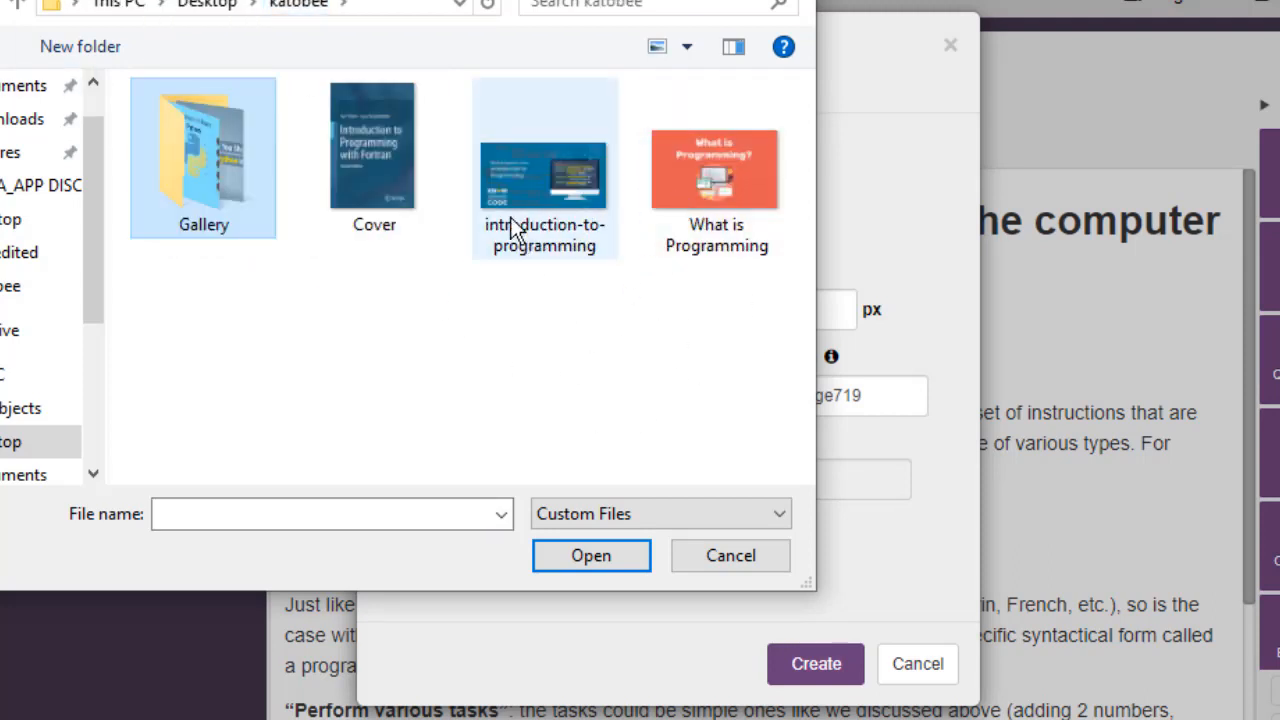
{"action": "double_click", "coordinate": [175, 165]}
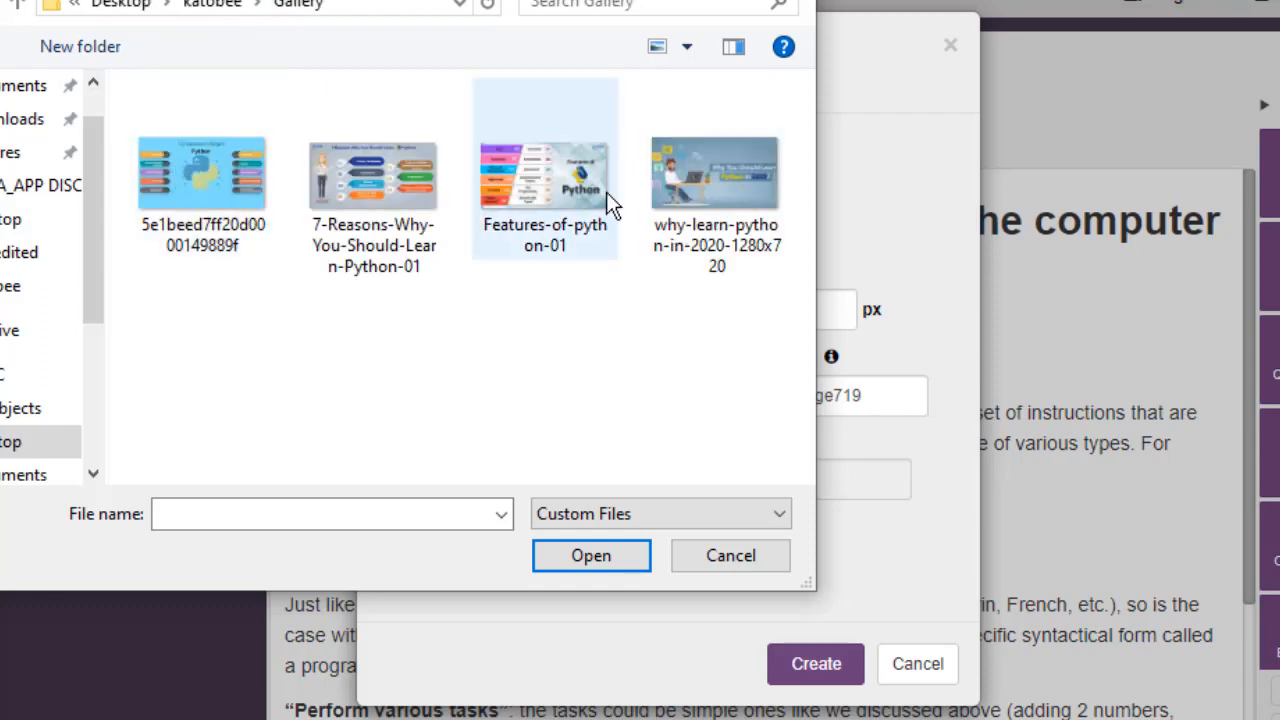
{"action": "left_click", "coordinate": [705, 197]}
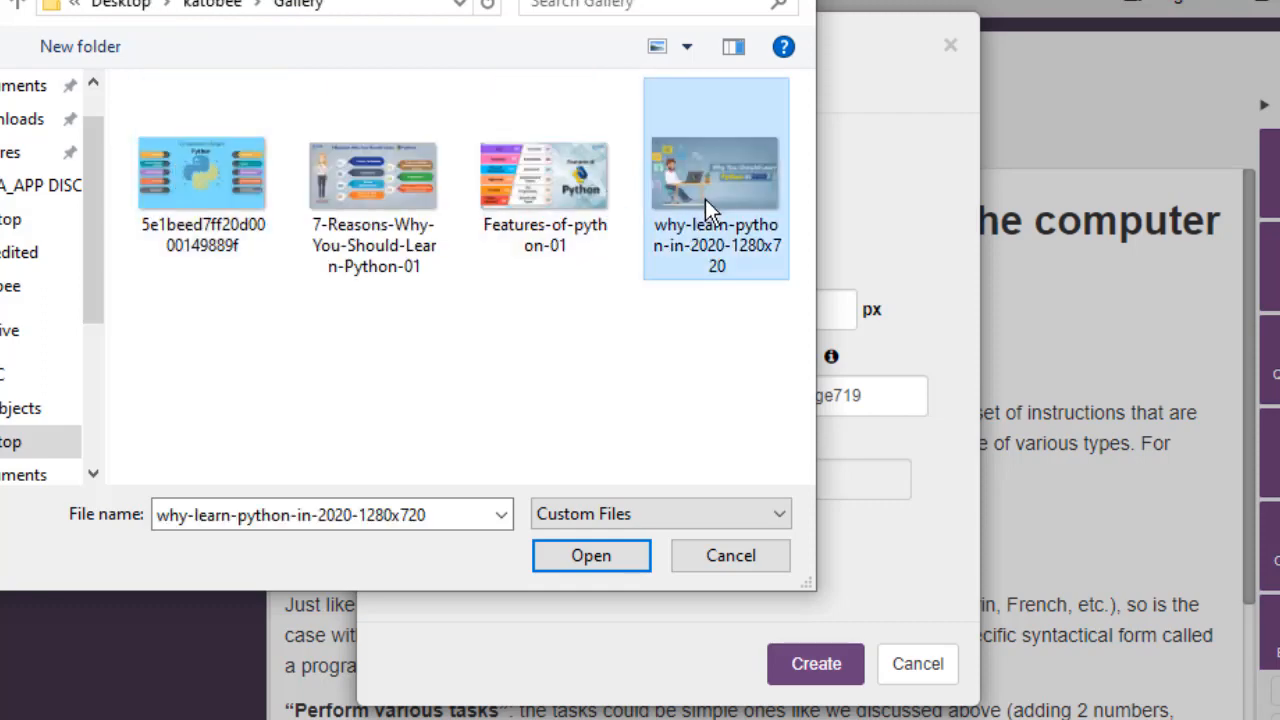
{"action": "left_click", "coordinate": [593, 556]}
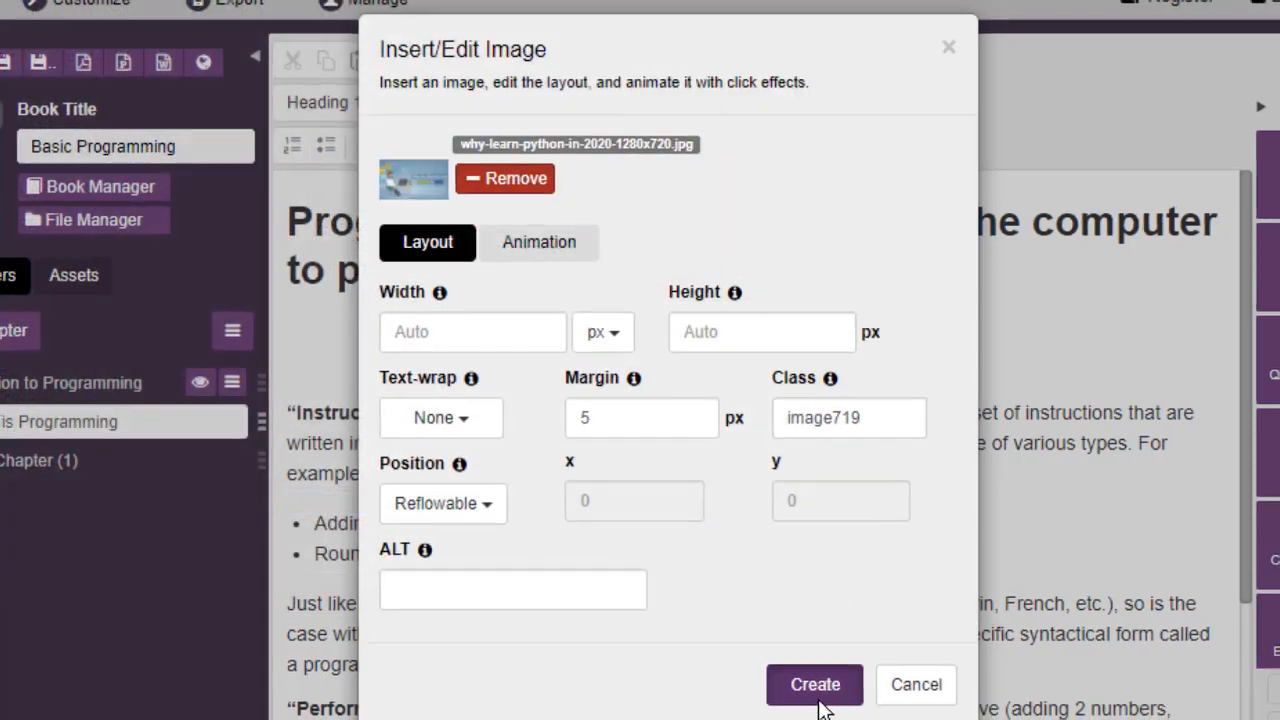
{"action": "left_click", "coordinate": [816, 690]}
Shrink the inserted Python image to about two-thirds of the text width below the heading
{"action": "scroll", "coordinate": [842, 465], "scroll_direction": "down", "scroll_amount": 3}
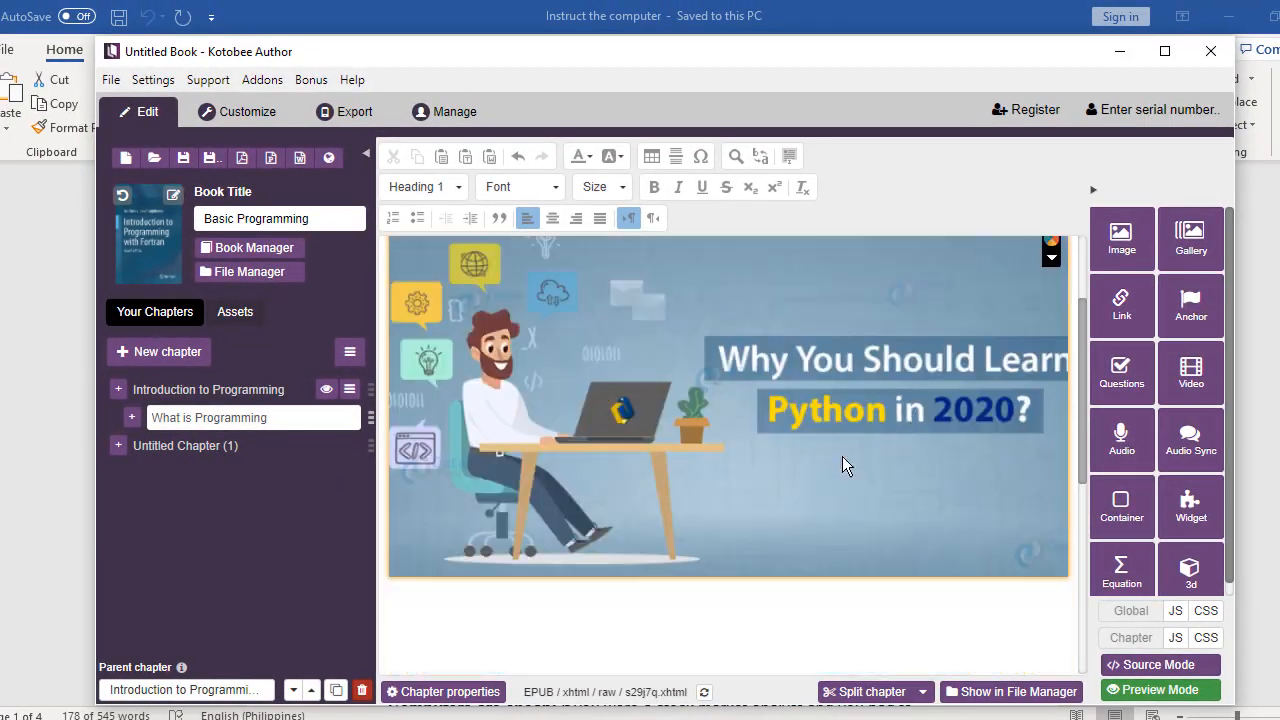
{"action": "scroll", "coordinate": [972, 535], "scroll_direction": "up", "scroll_amount": 3}
{"action": "scroll", "coordinate": [949, 525], "scroll_direction": "up", "scroll_amount": 1}
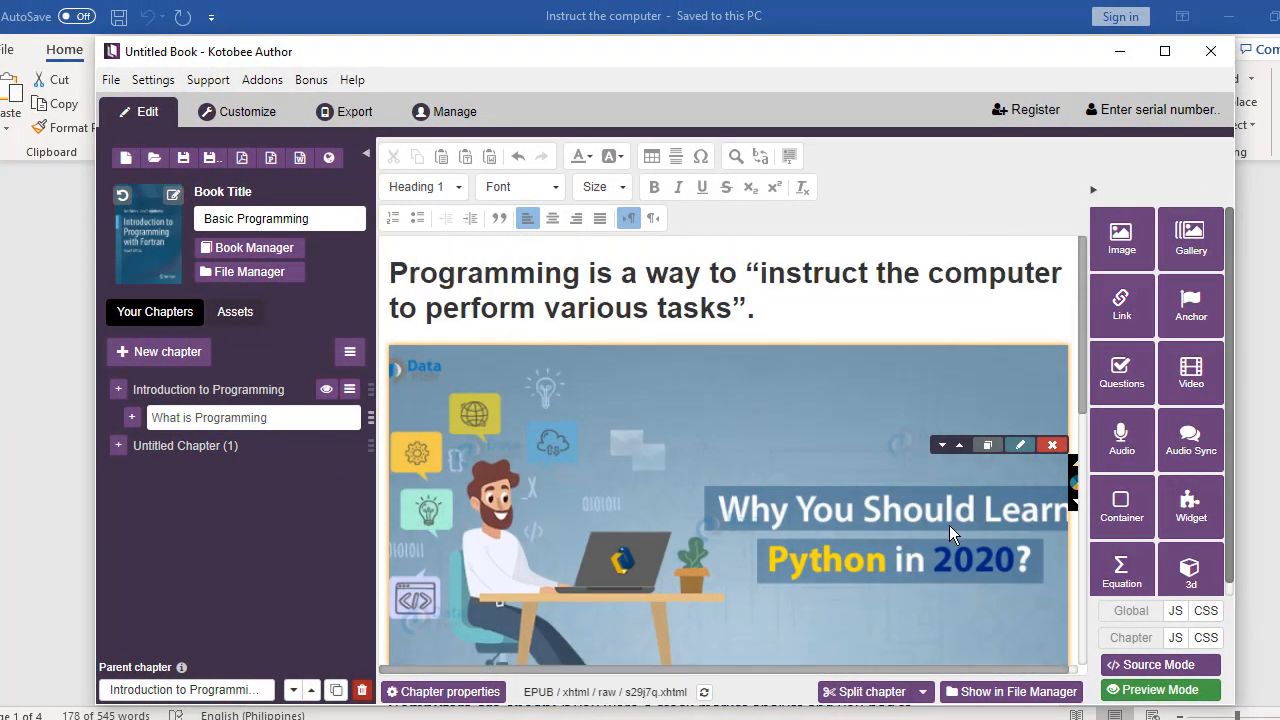
{"action": "scroll", "coordinate": [947, 521], "scroll_direction": "down", "scroll_amount": 2}
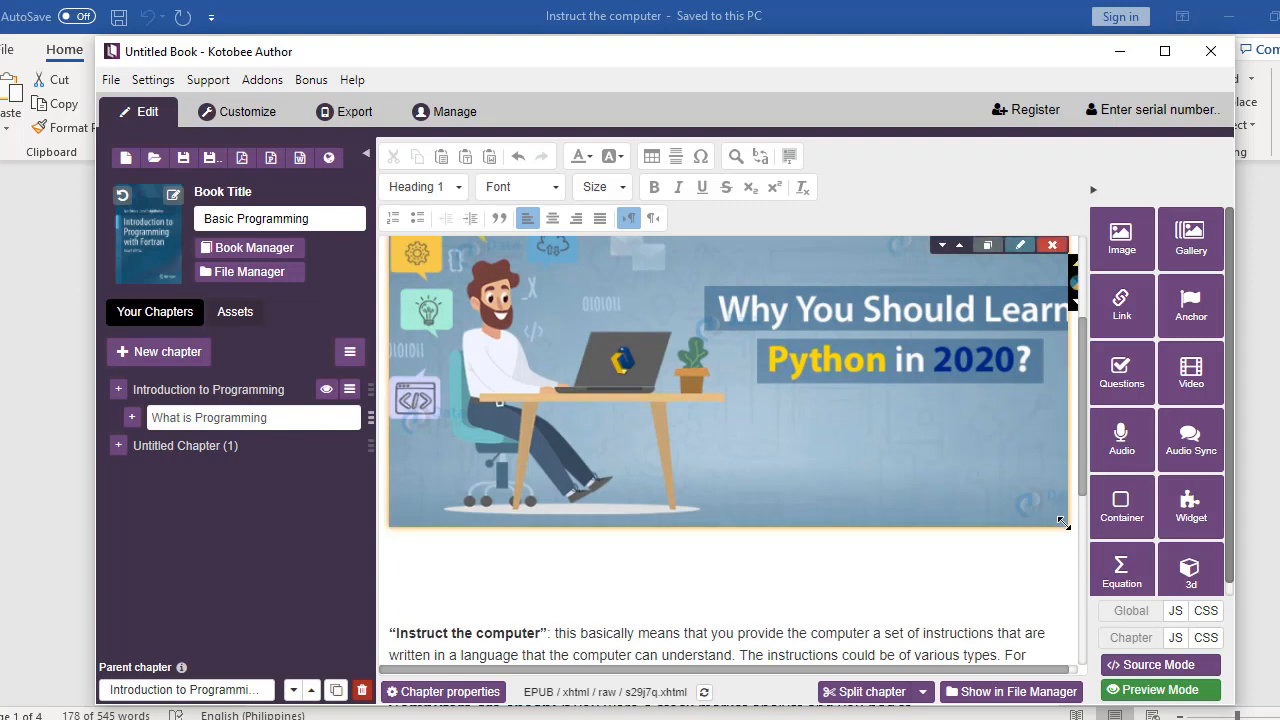
{"action": "left_click_drag", "start_coordinate": [1063, 523], "coordinate": [906, 414]}
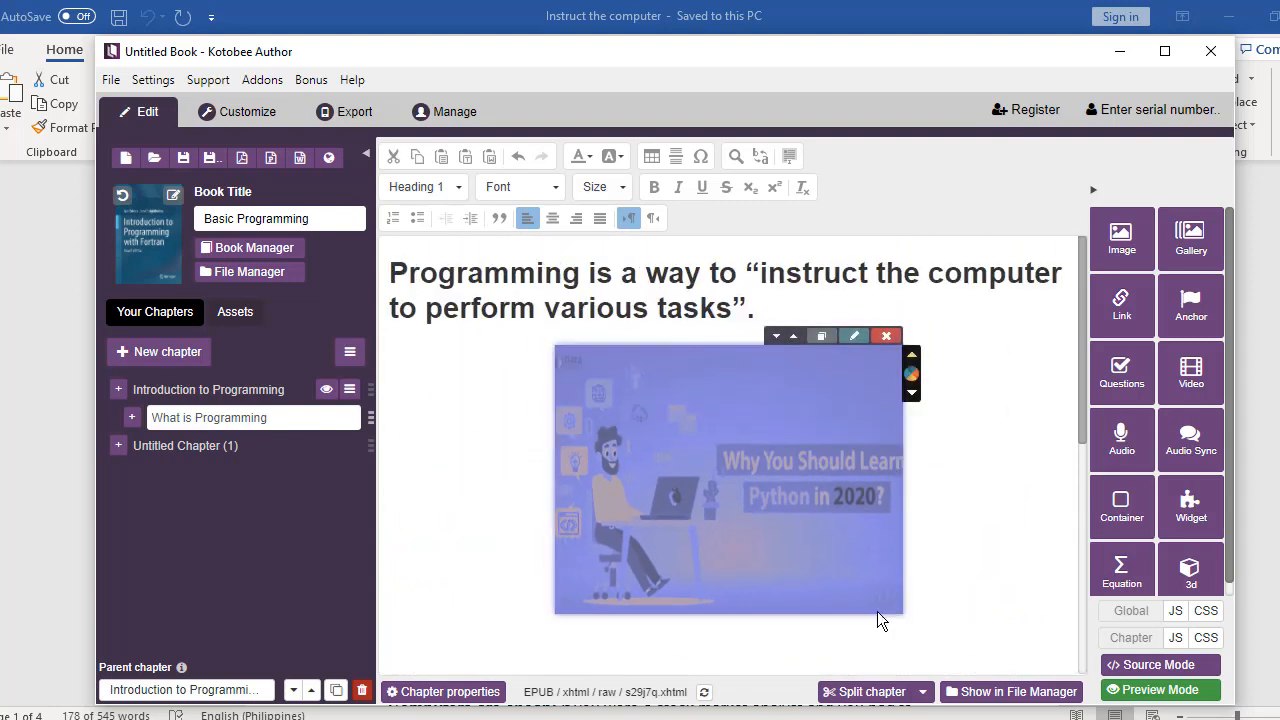
{"action": "left_click_drag", "start_coordinate": [903, 610], "coordinate": [975, 590]}
{"action": "left_click", "coordinate": [826, 466]}
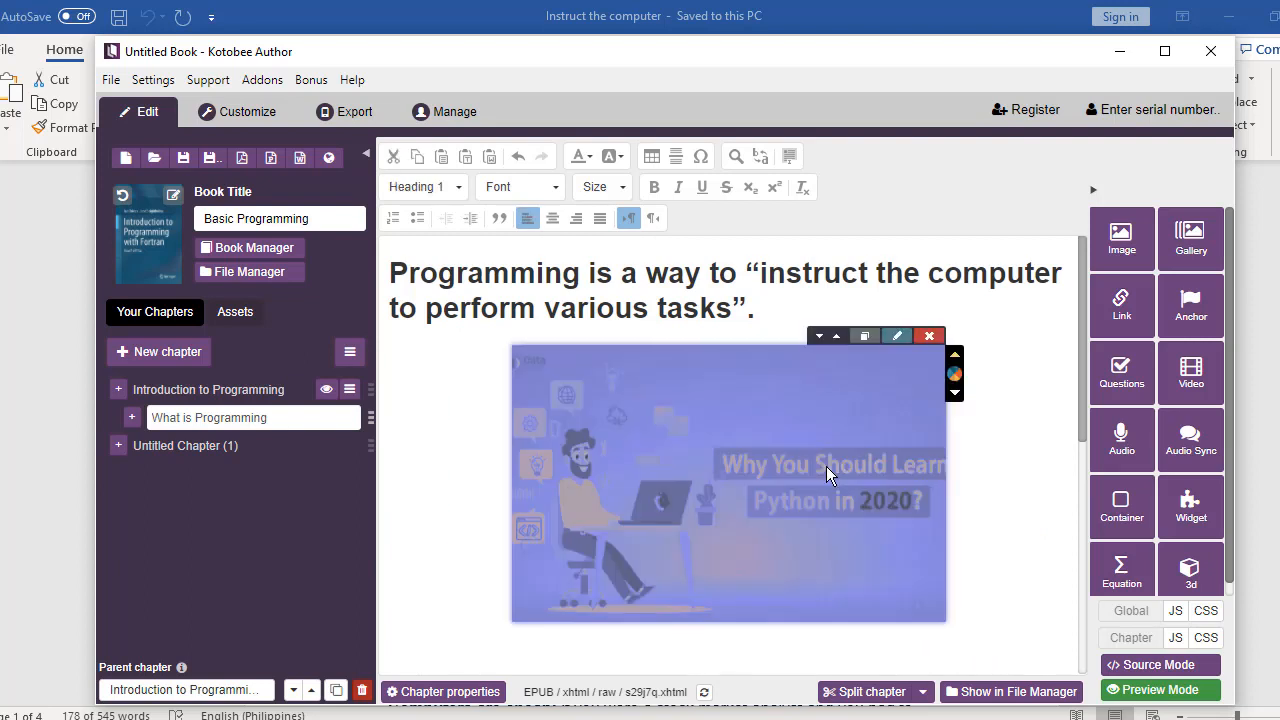
Set the Python image's text-wrap to Push right so the paragraph flows beside it
{"action": "left_click", "coordinate": [957, 434]}
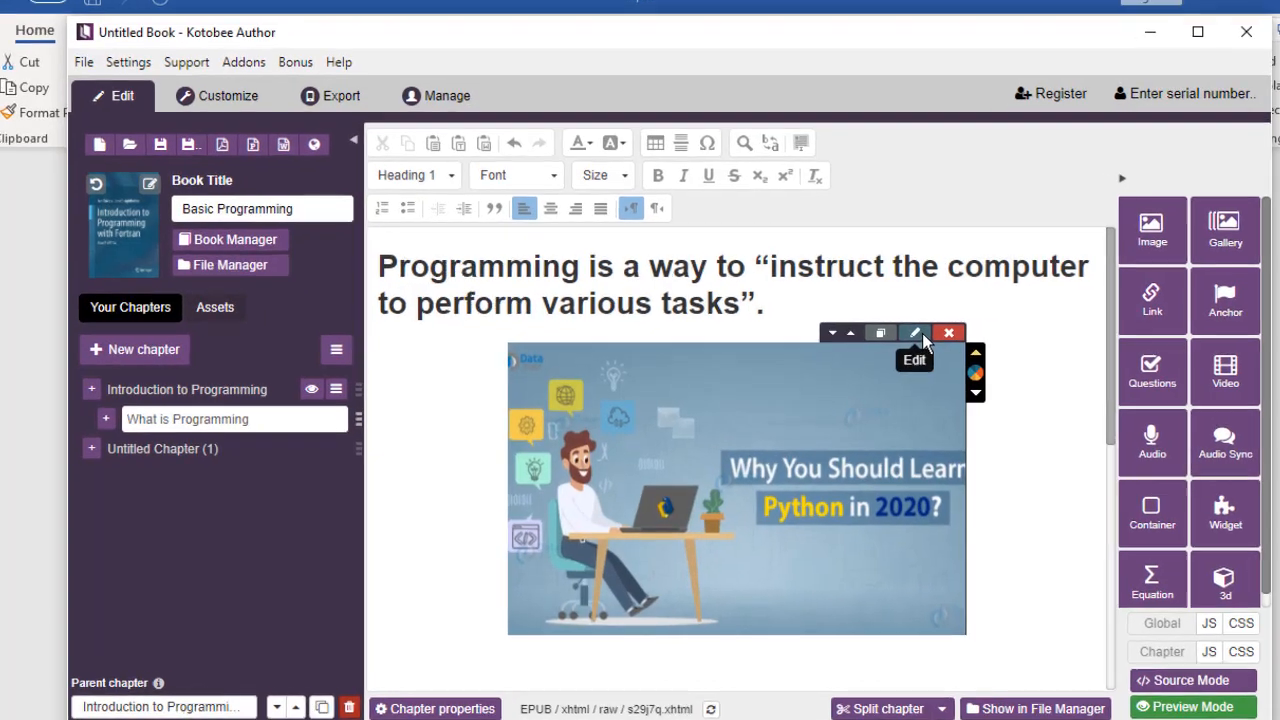
{"action": "left_click", "coordinate": [896, 337]}
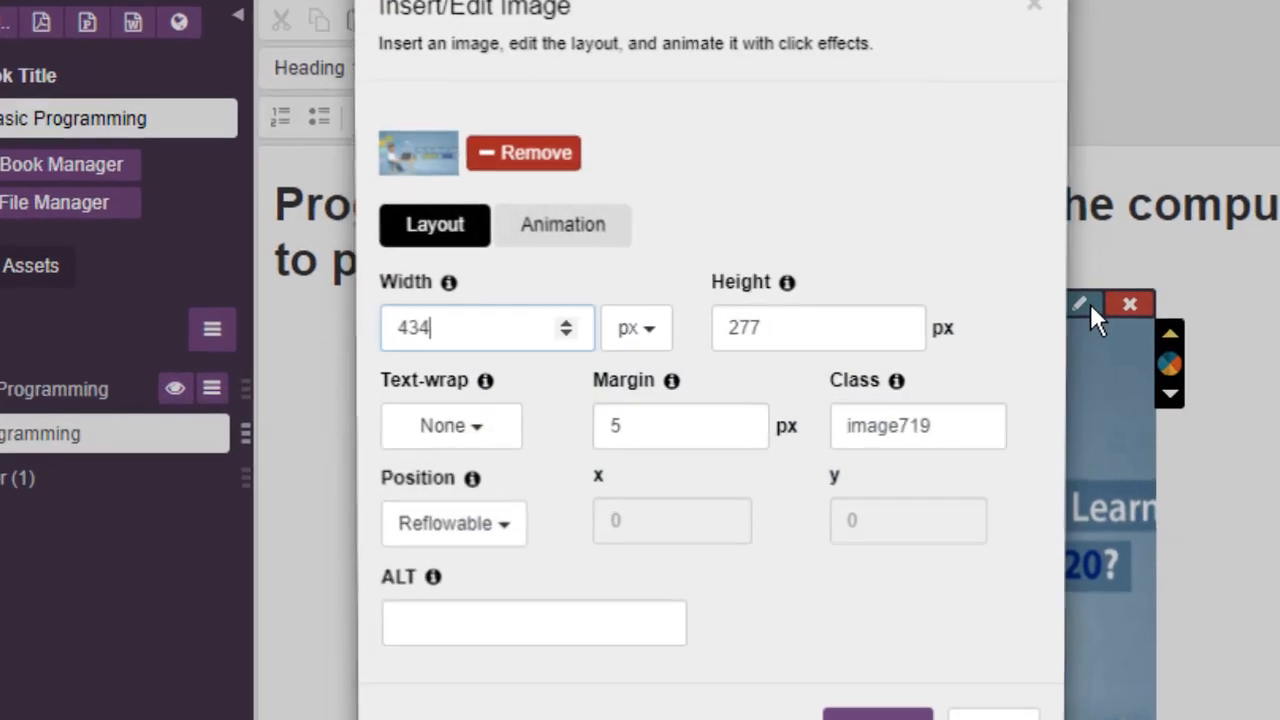
{"action": "left_click", "coordinate": [472, 427]}
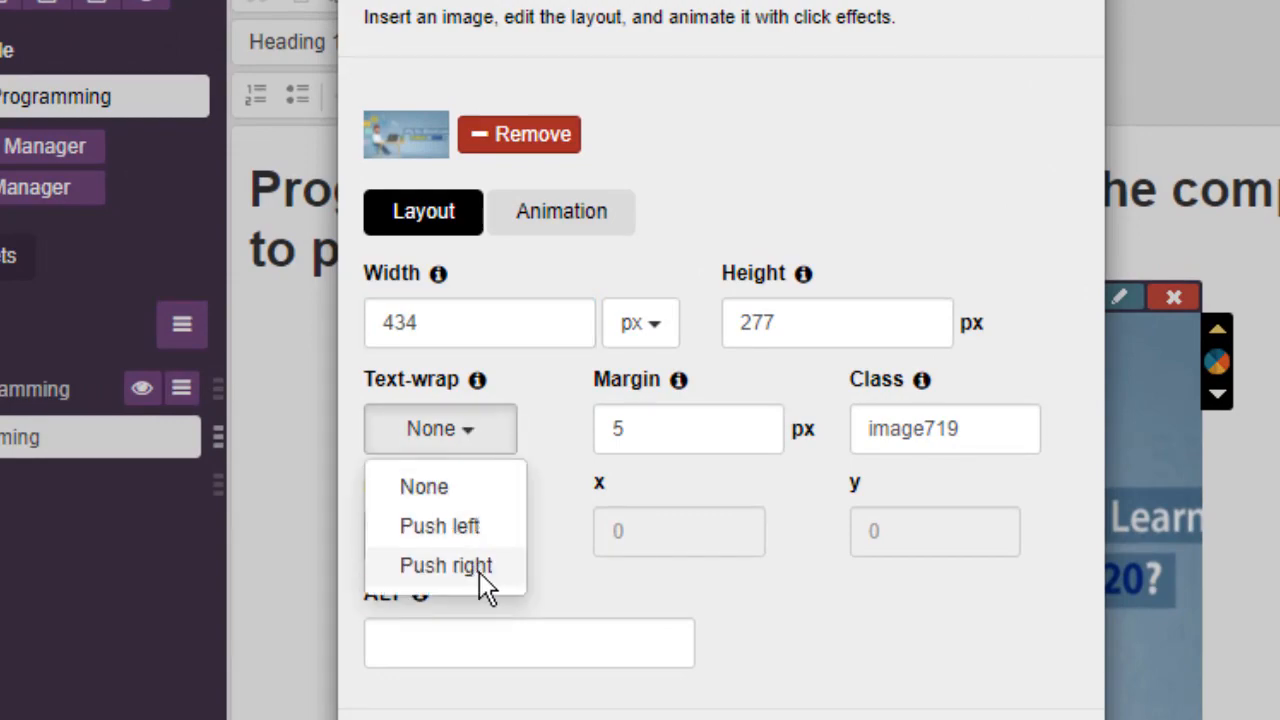
{"action": "left_click", "coordinate": [446, 565]}
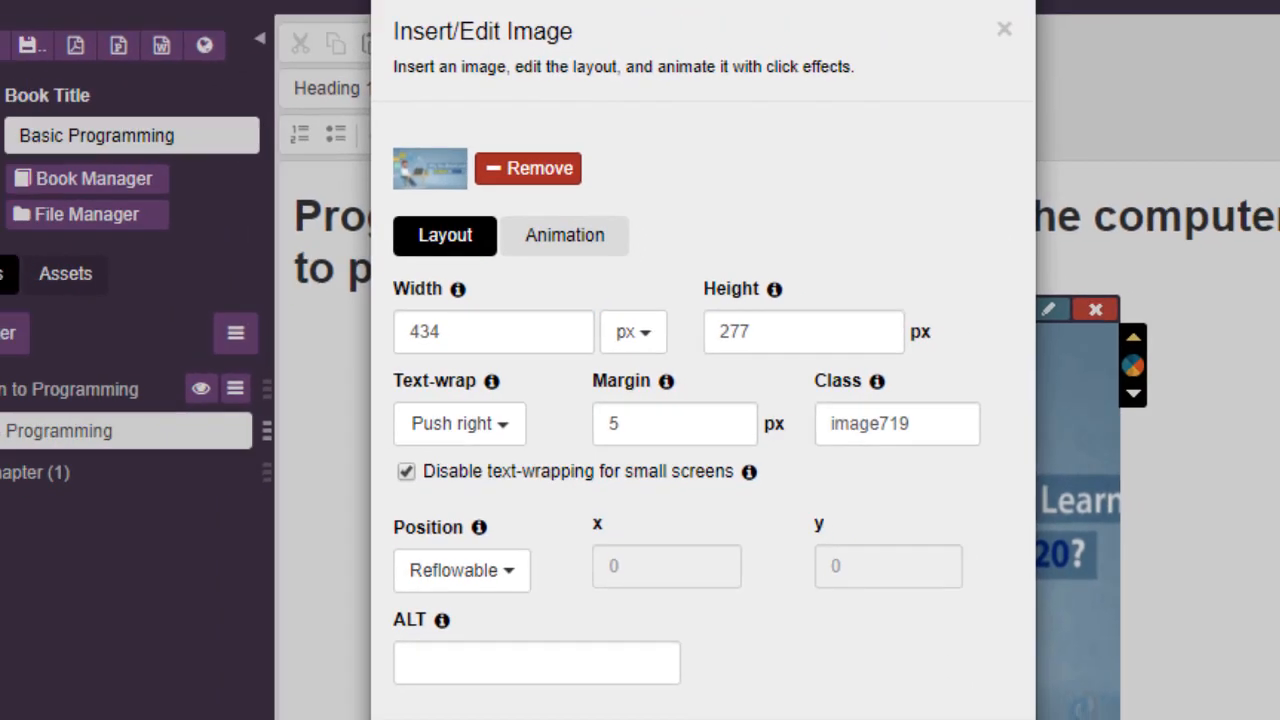
{"action": "left_click", "coordinate": [783, 660]}
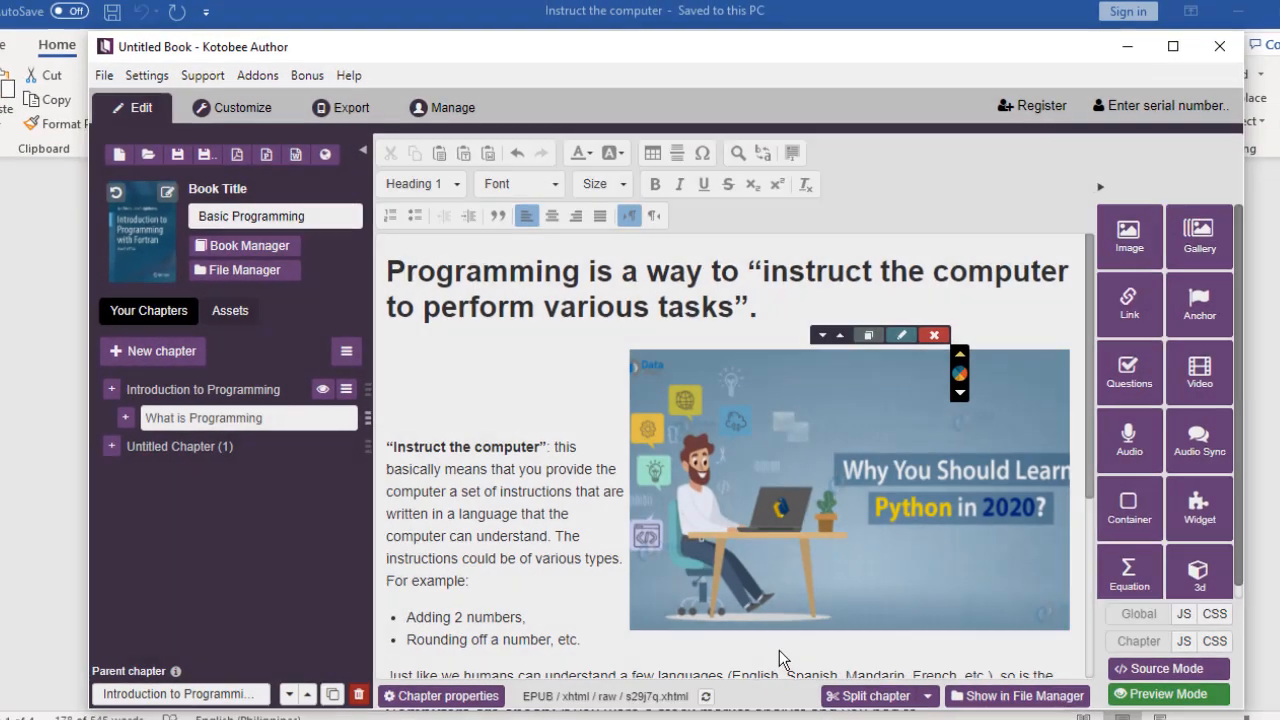
Try to remove the blank line above the "Instruct the computer" paragraph, and undo the deletion
{"action": "left_click", "coordinate": [381, 398]}
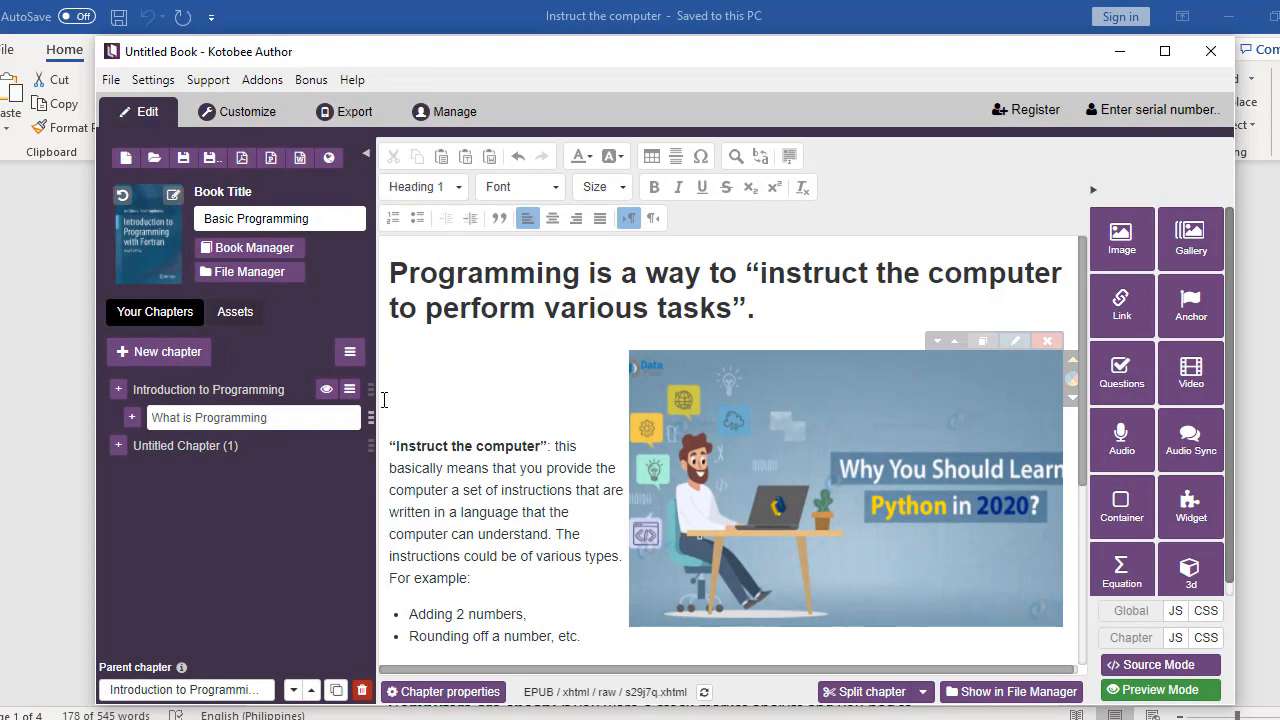
{"action": "key", "text": "Delete"}
{"action": "key", "text": "ctrl+z"}
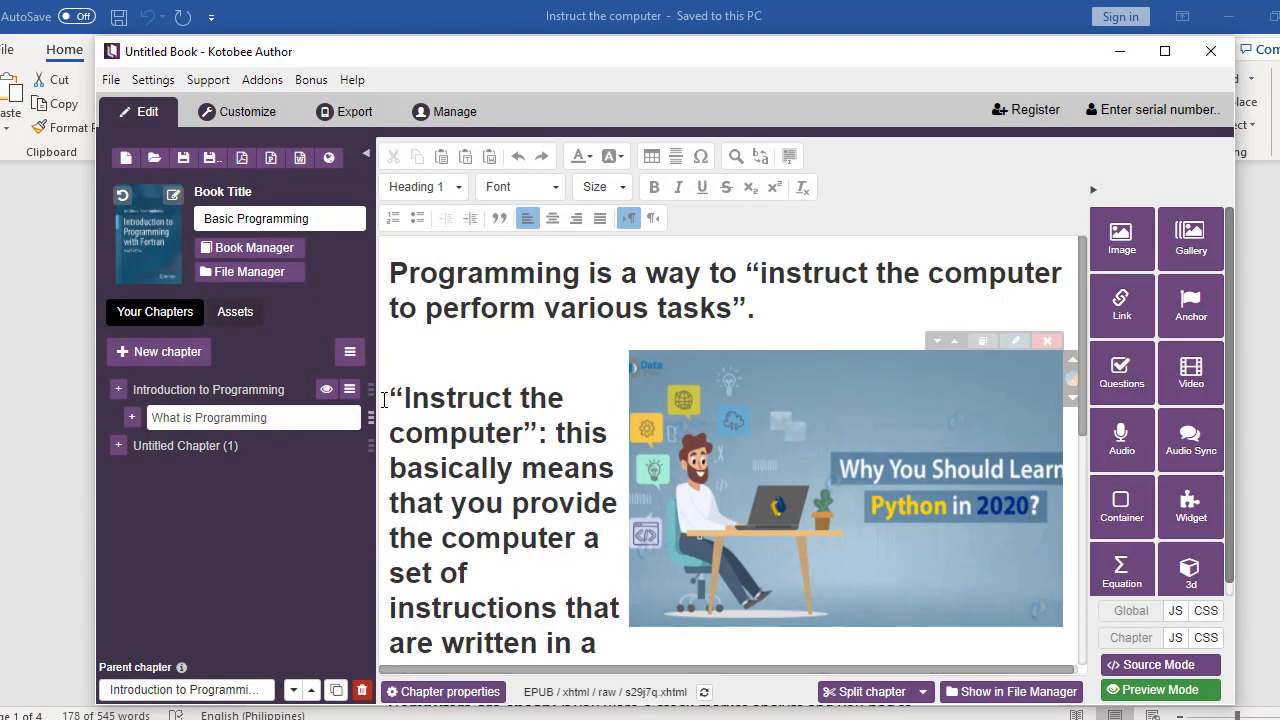
{"action": "key", "text": "ctrl+z"}
{"action": "scroll", "coordinate": [586, 420], "scroll_direction": "down", "scroll_amount": 3}
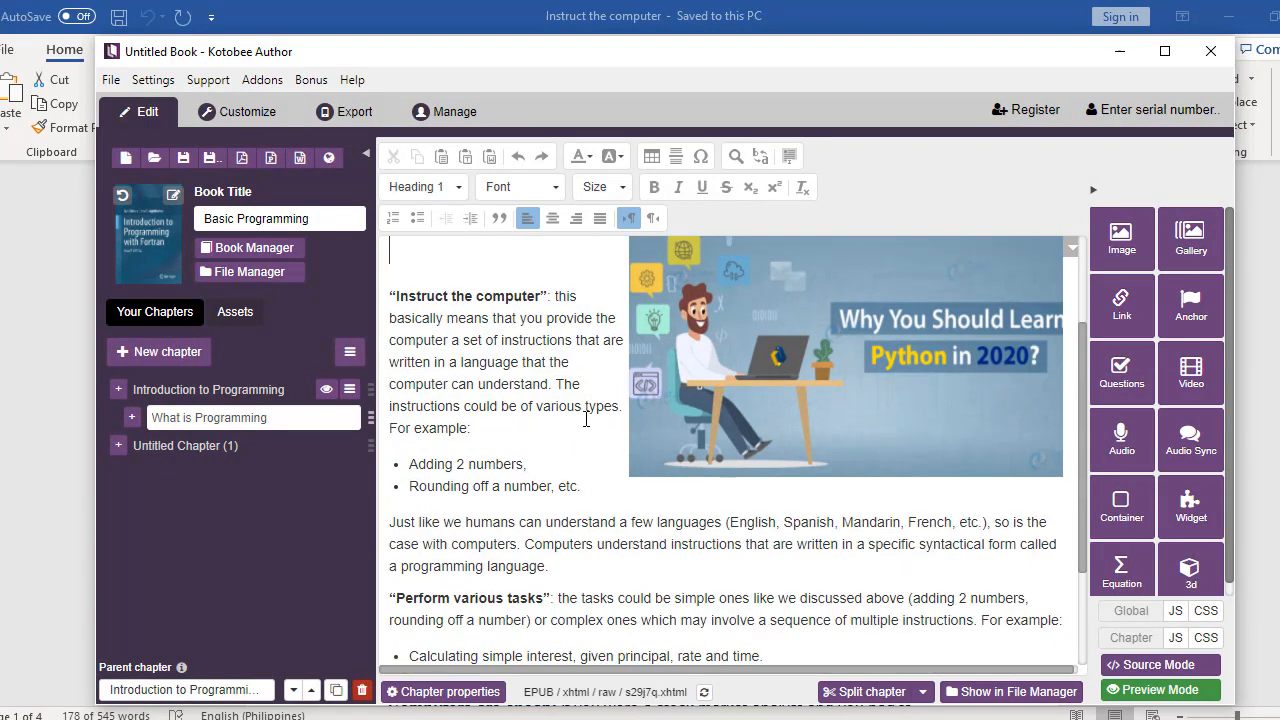
{"action": "scroll", "coordinate": [586, 420], "scroll_direction": "up", "scroll_amount": 1}
{"action": "left_click", "coordinate": [824, 367]}
{"action": "left_click", "coordinate": [546, 366]}
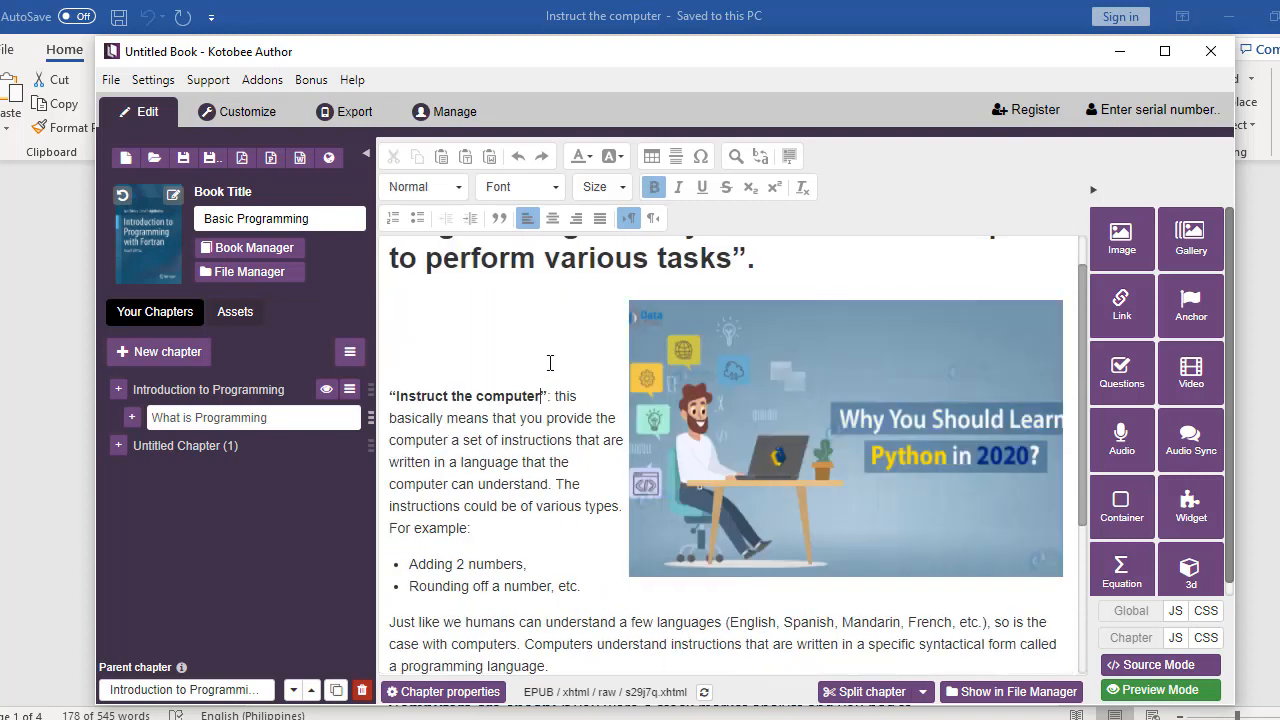
Change the Python image's text-wrap to Push left, keeping its position reflowable
{"action": "left_click", "coordinate": [1030, 306]}
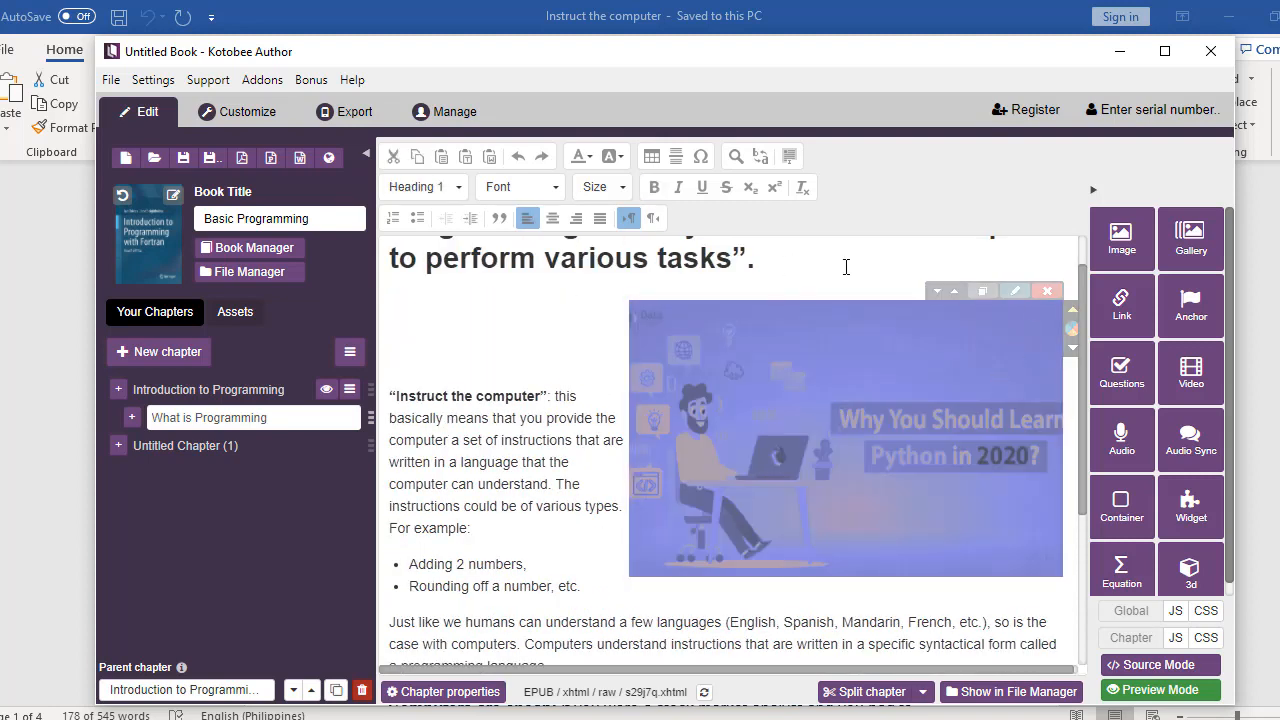
{"action": "left_click", "coordinate": [1015, 291]}
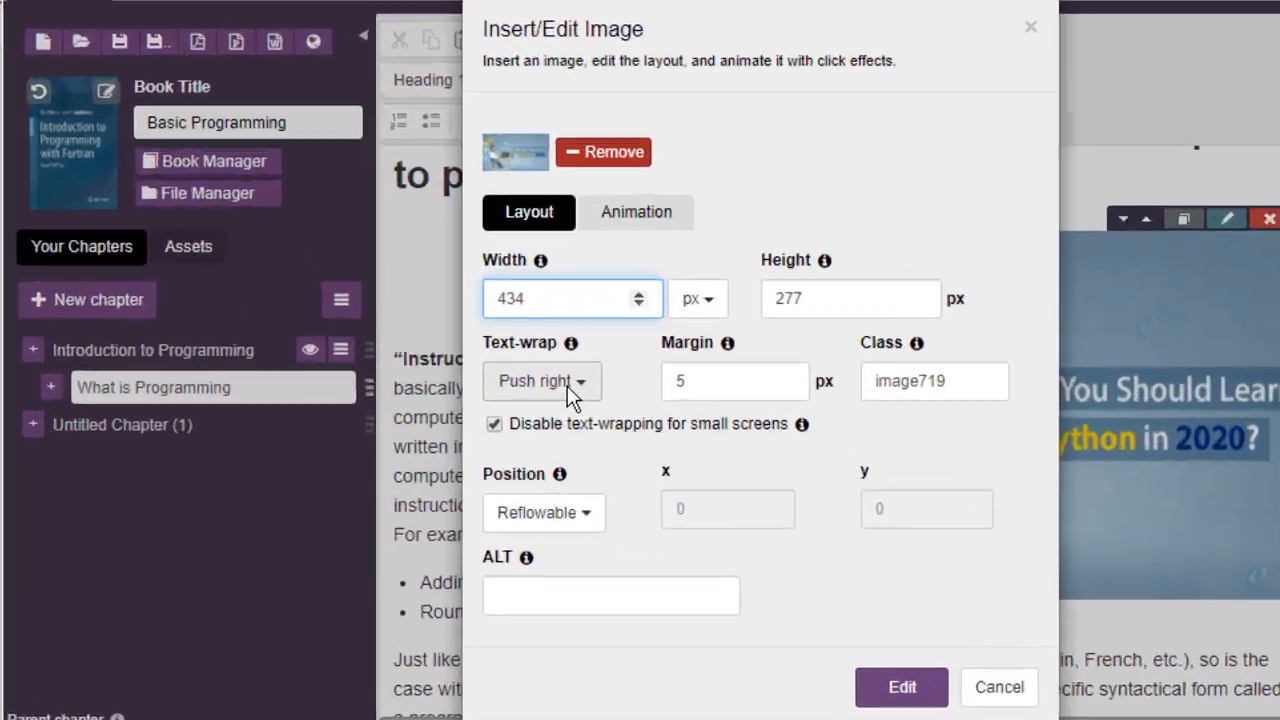
{"action": "left_click", "coordinate": [492, 408]}
{"action": "left_click", "coordinate": [595, 440]}
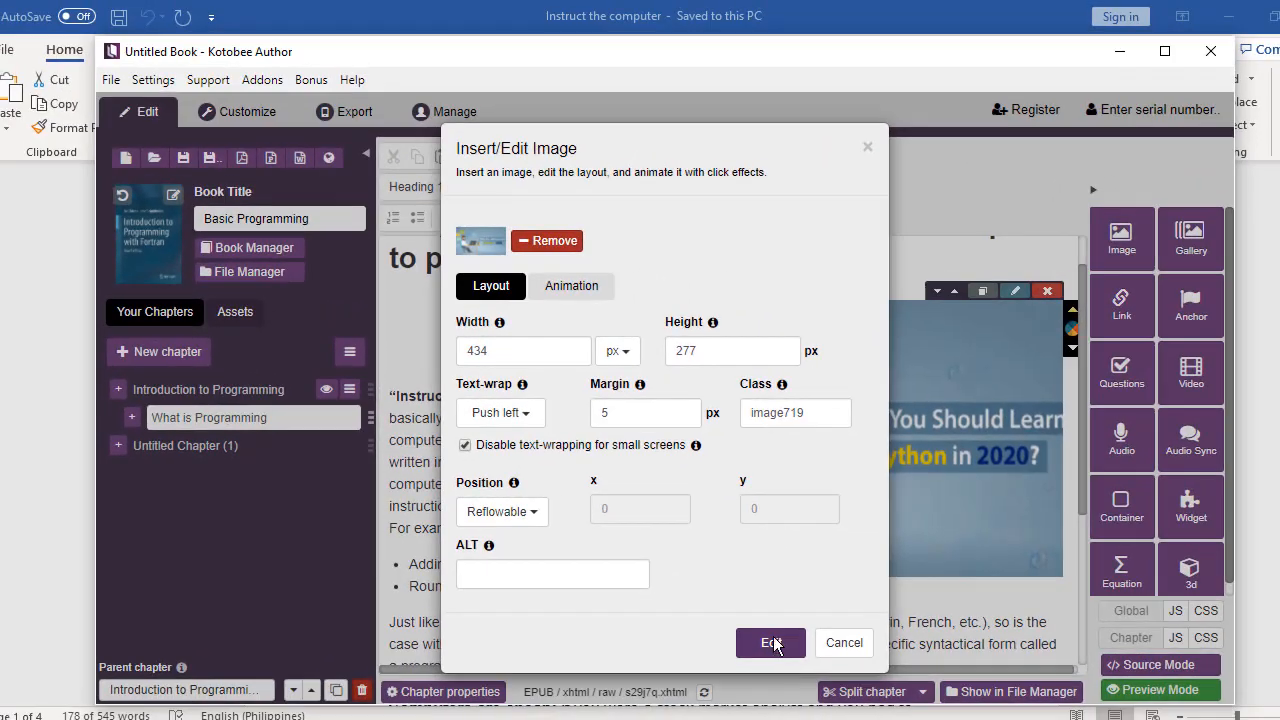
{"action": "left_click", "coordinate": [771, 640]}
{"action": "left_click", "coordinate": [957, 534]}
{"action": "scroll", "coordinate": [955, 534], "scroll_direction": "up", "scroll_amount": 1}
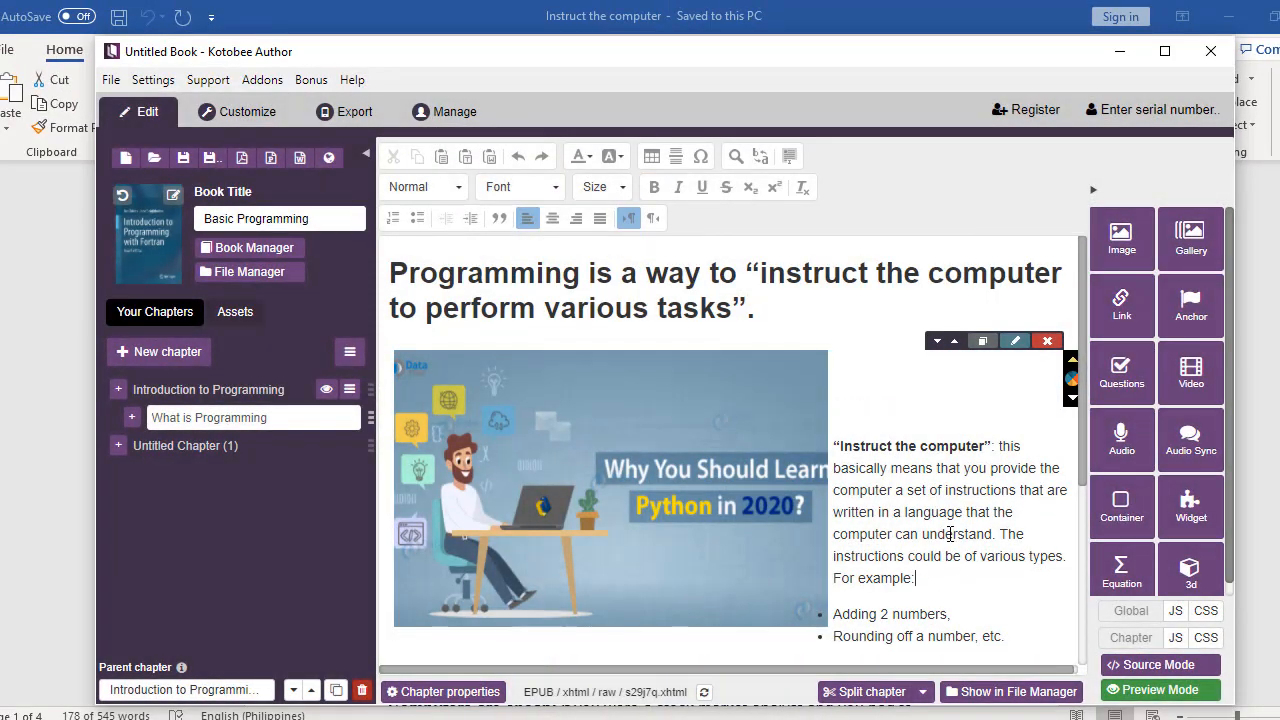
{"action": "left_click", "coordinate": [752, 530]}
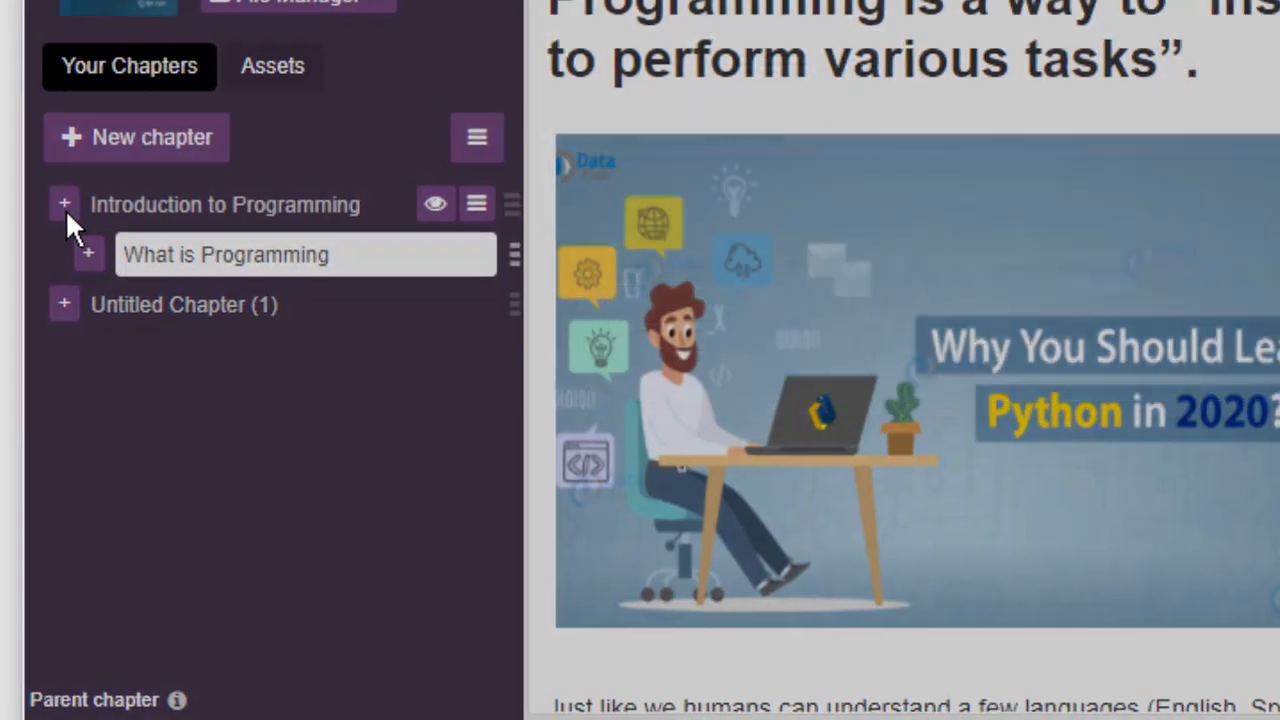
Add a reflowable subchapter under Introduction to Programming, titled with the "Why should you bother about coding?" heading copied from the Word document
{"action": "left_click", "coordinate": [67, 207]}
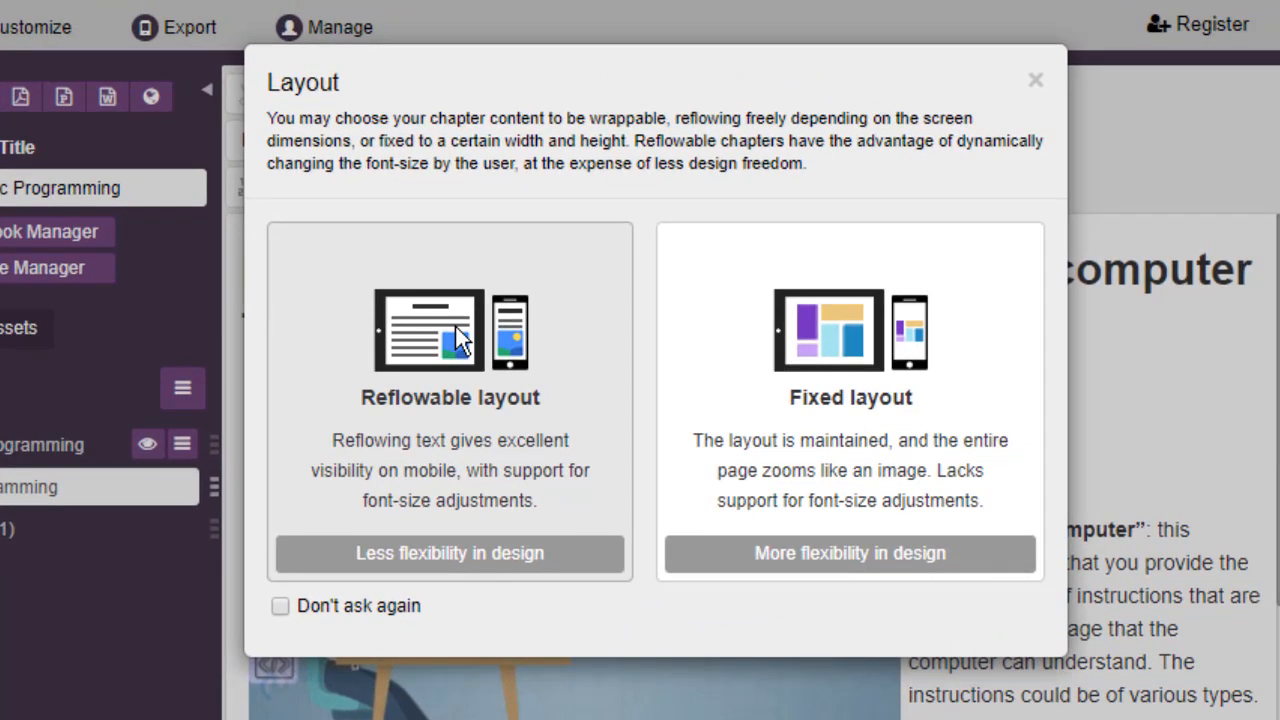
{"action": "left_click", "coordinate": [455, 326]}
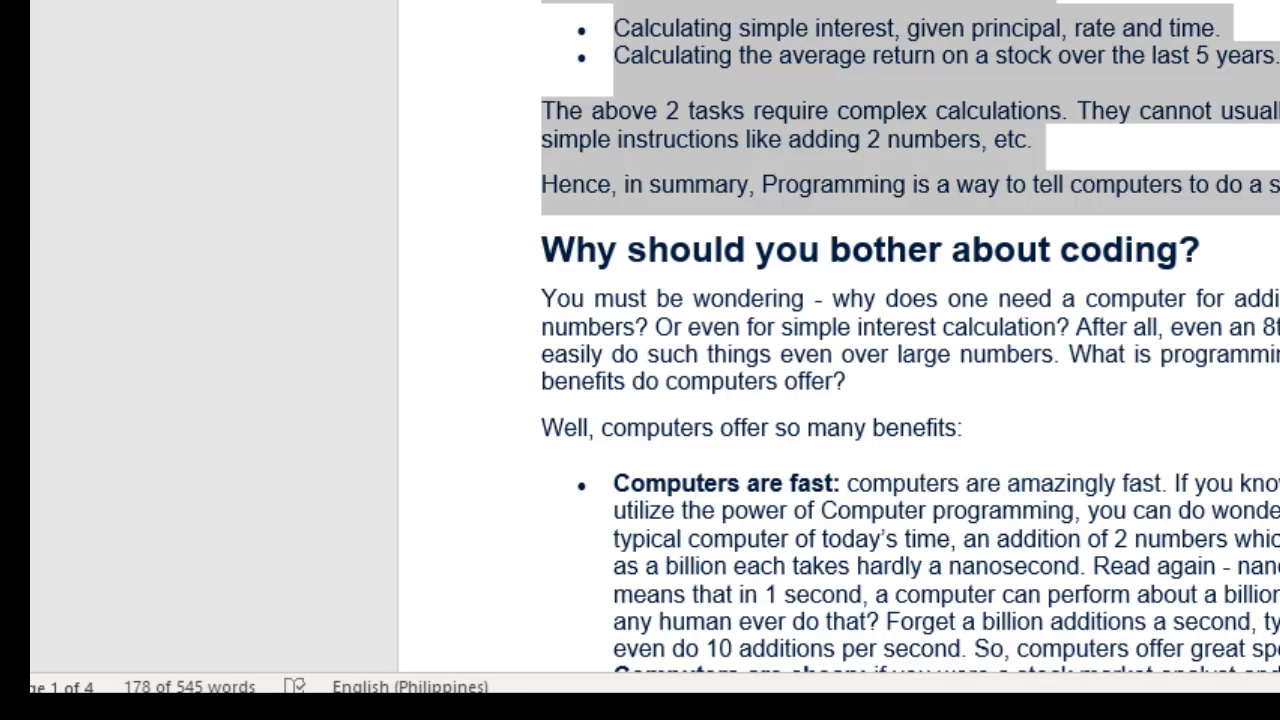
{"action": "scroll", "coordinate": [1091, 397], "scroll_direction": "down", "scroll_amount": 3}
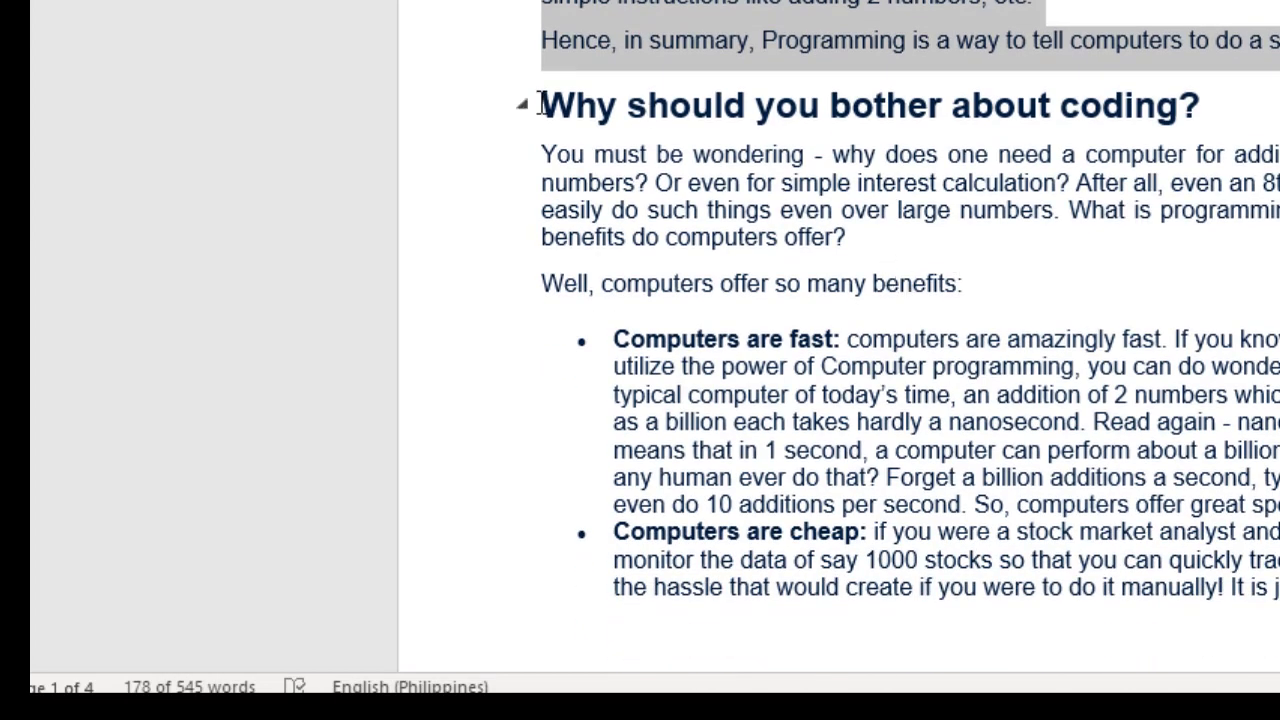
{"action": "left_click_drag", "start_coordinate": [540, 104], "coordinate": [1272, 115]}
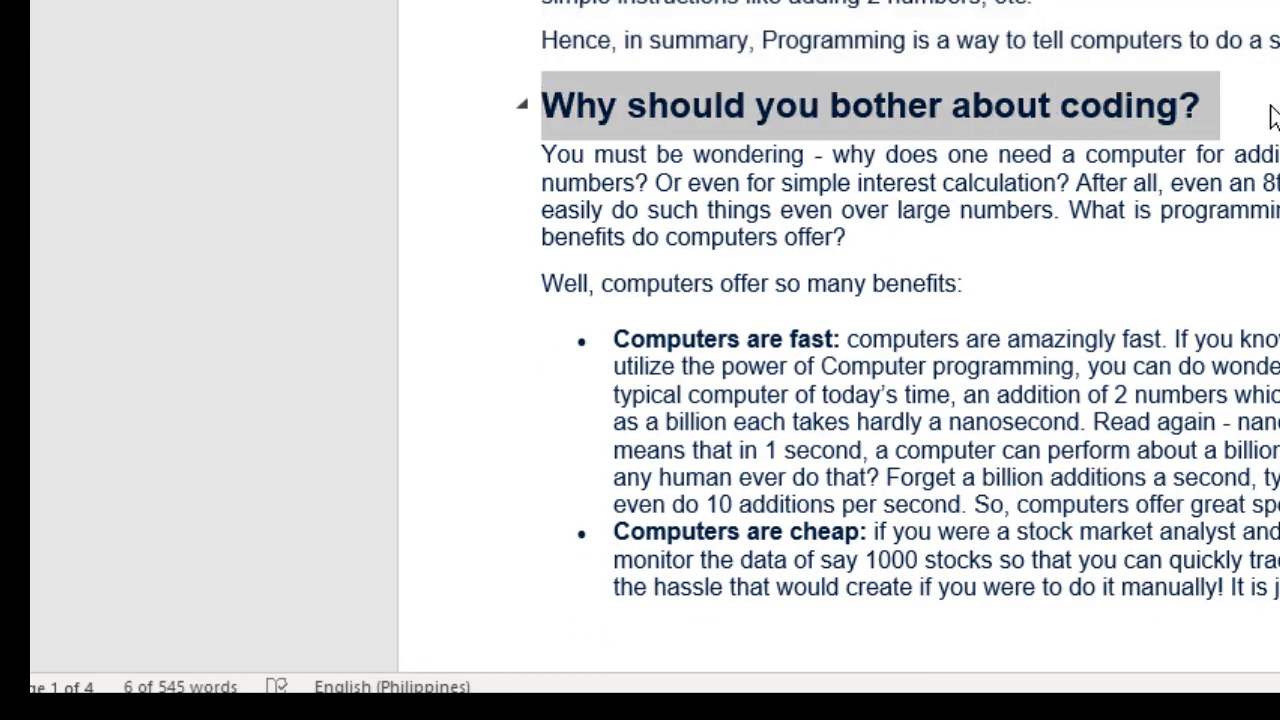
{"action": "right_click", "coordinate": [1146, 92]}
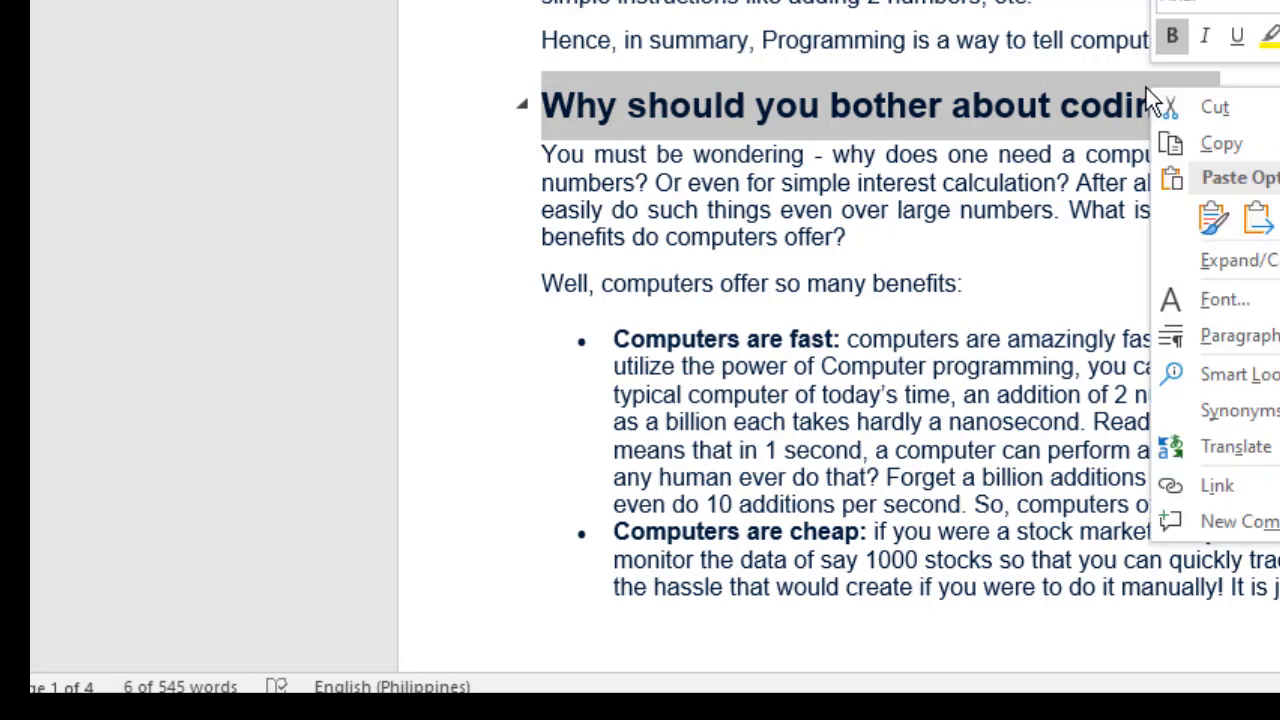
{"action": "left_click", "coordinate": [1221, 145]}
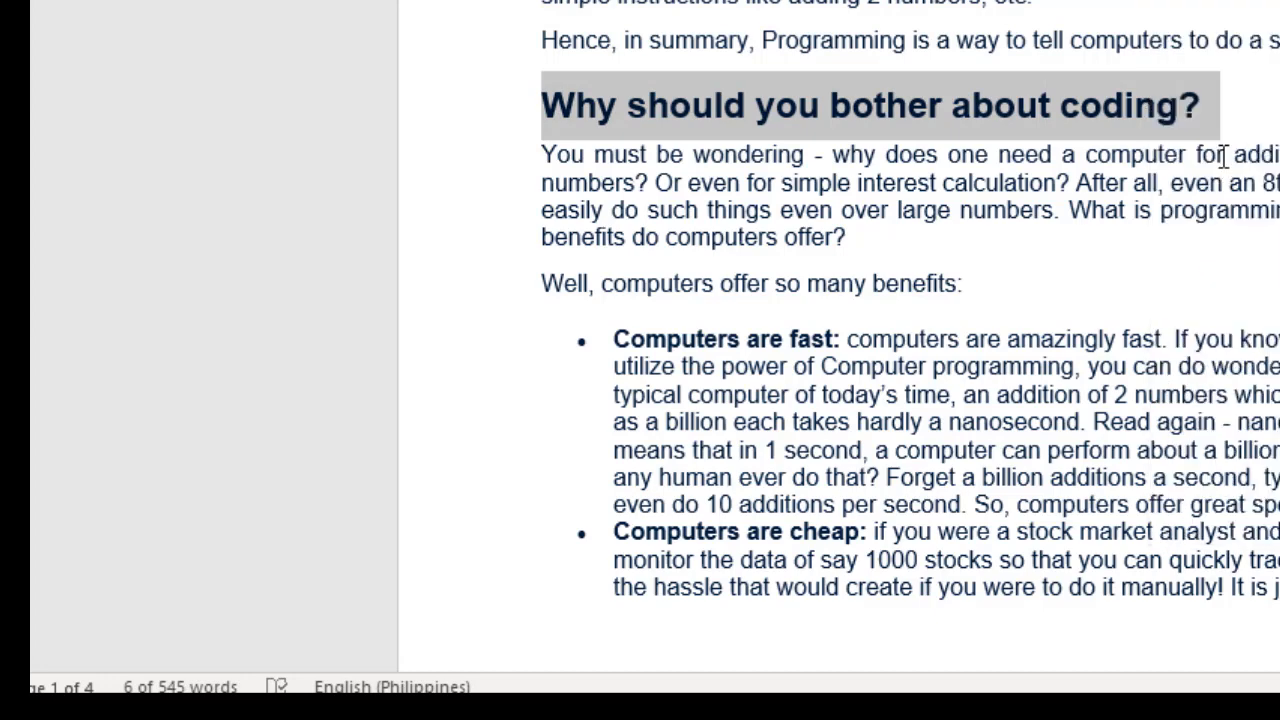
{"action": "key", "text": "alt+Tab"}
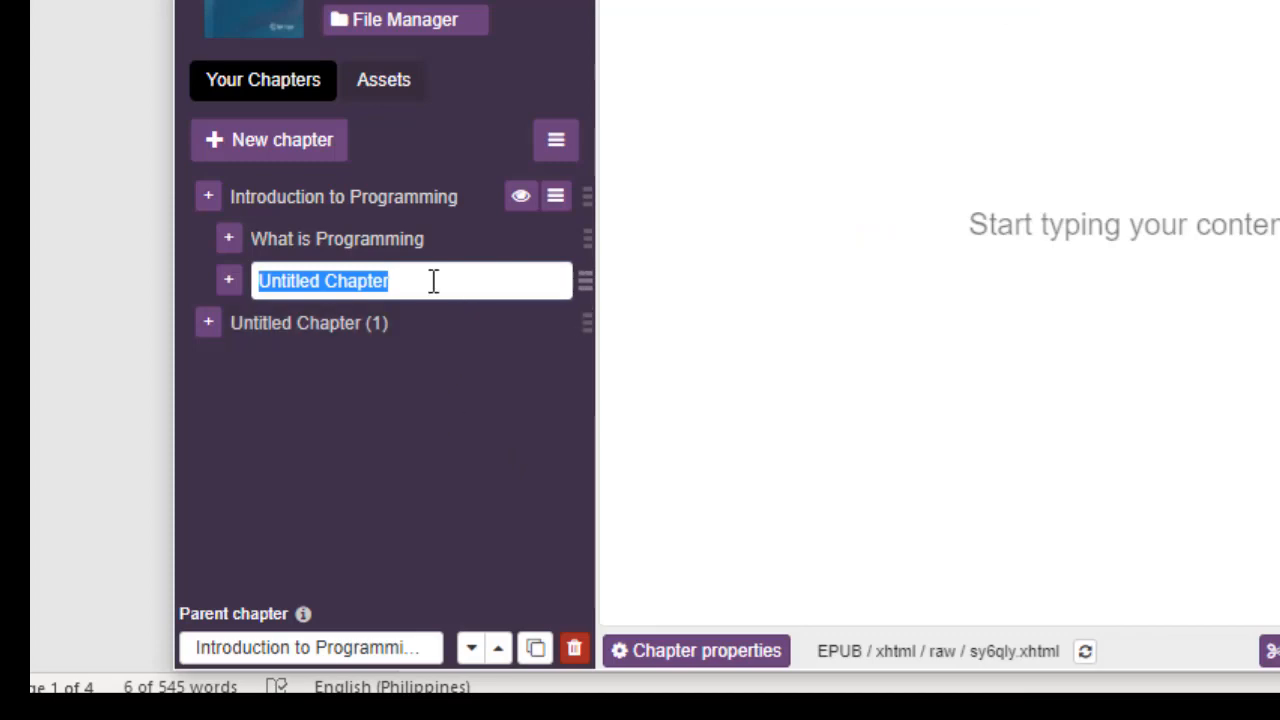
{"action": "left_click_drag", "start_coordinate": [431, 280], "coordinate": [214, 297]}
{"action": "key", "text": "ctrl+v"}
{"action": "left_click", "coordinate": [757, 343]}
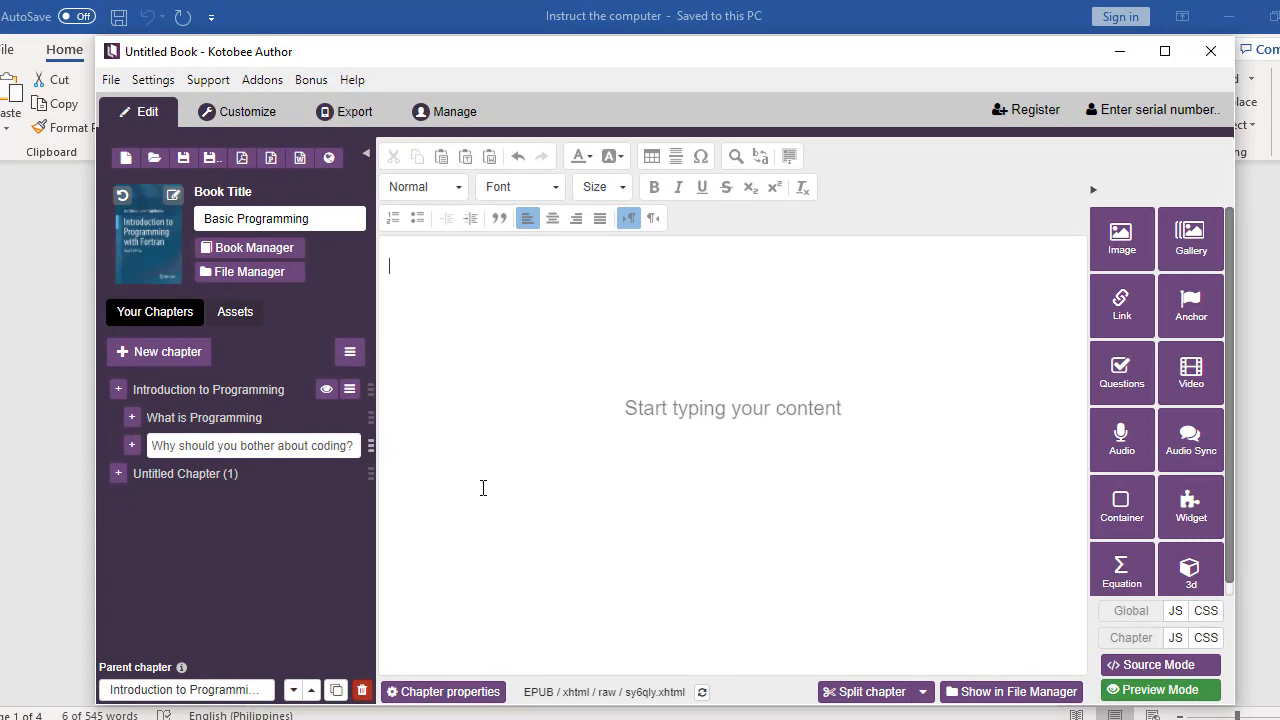
Switch to Word and copy the text from "You must be wondering" through the "Computers can work 24x7" bullet
{"action": "key", "text": "alt+Tab"}
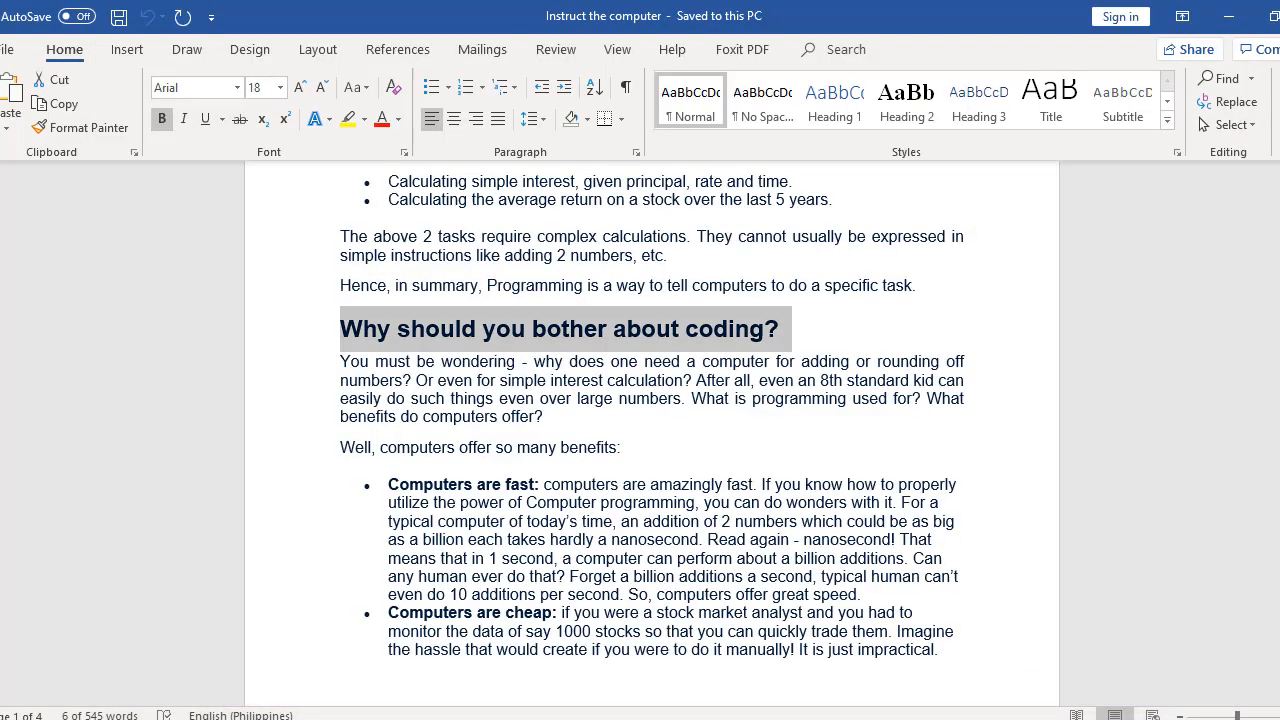
{"action": "left_click", "coordinate": [327, 329]}
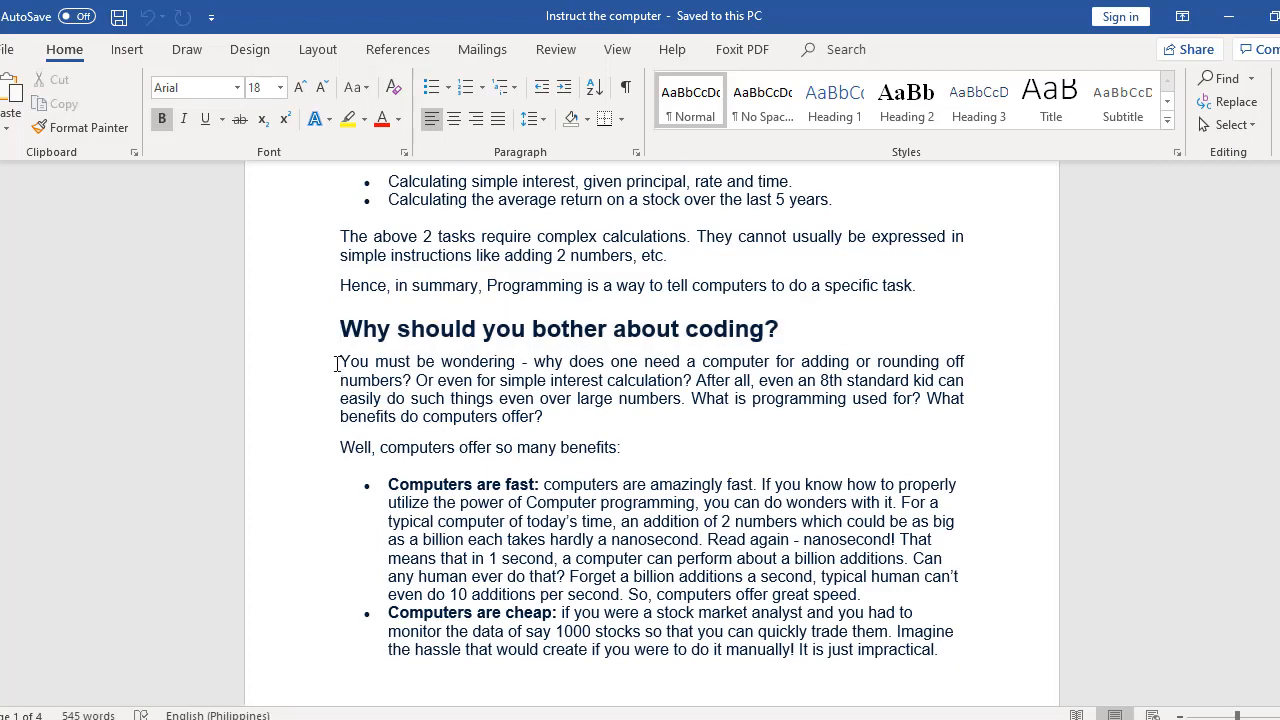
{"action": "left_click_drag", "start_coordinate": [340, 362], "coordinate": [971, 509]}
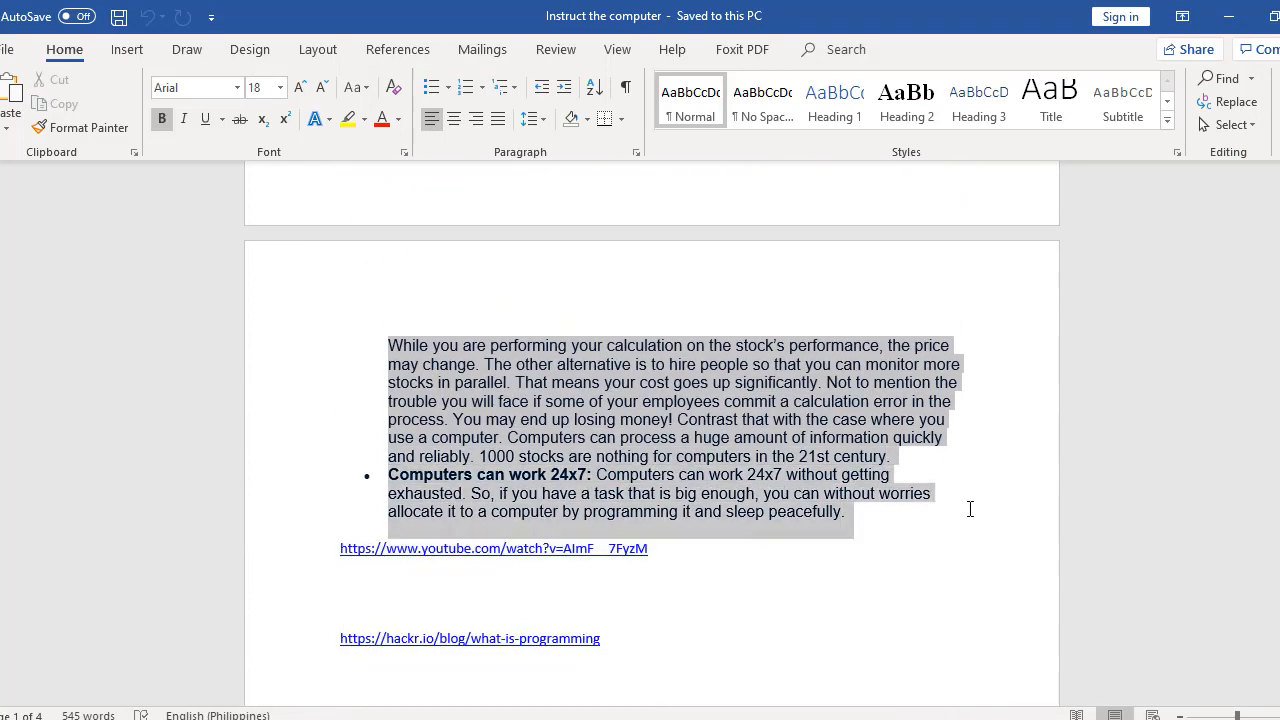
{"action": "right_click", "coordinate": [762, 395]}
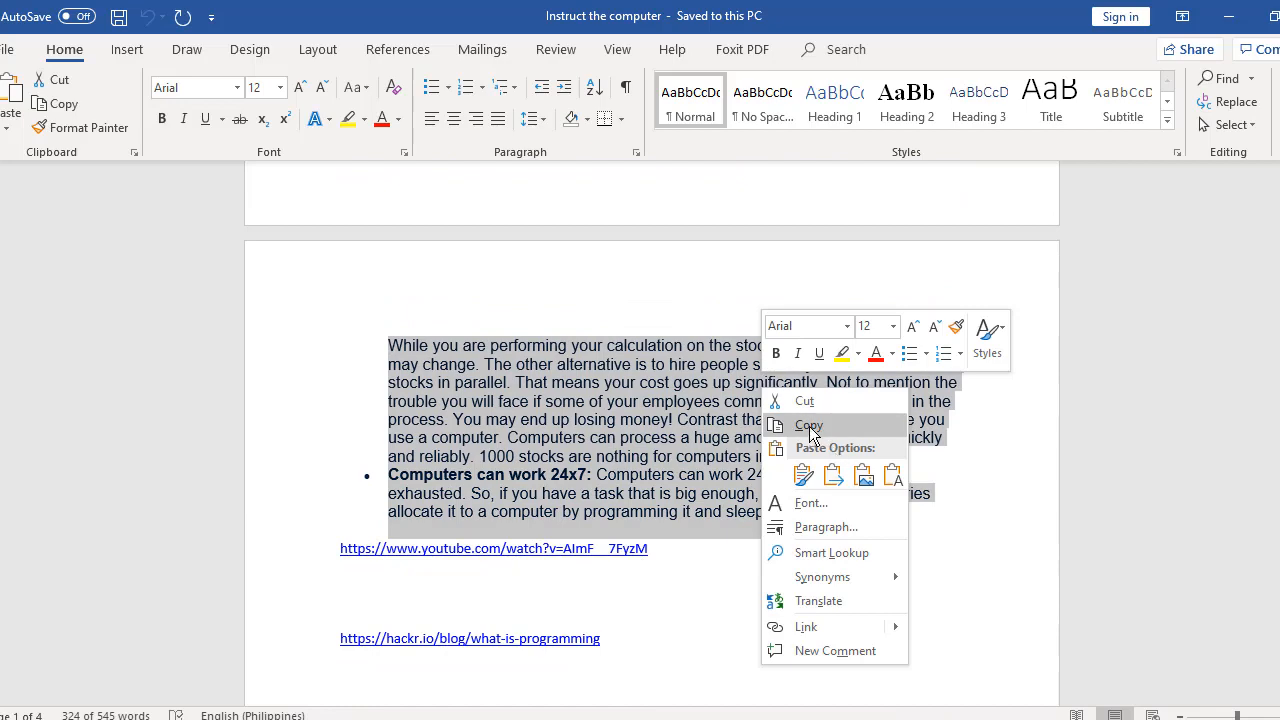
{"action": "left_click", "coordinate": [807, 418]}
Switch to Kotobee Author and paste the copied text into the empty "Why should you bother about coding?" subchapter
{"action": "key", "text": "alt+Tab"}
{"action": "right_click", "coordinate": [508, 327]}
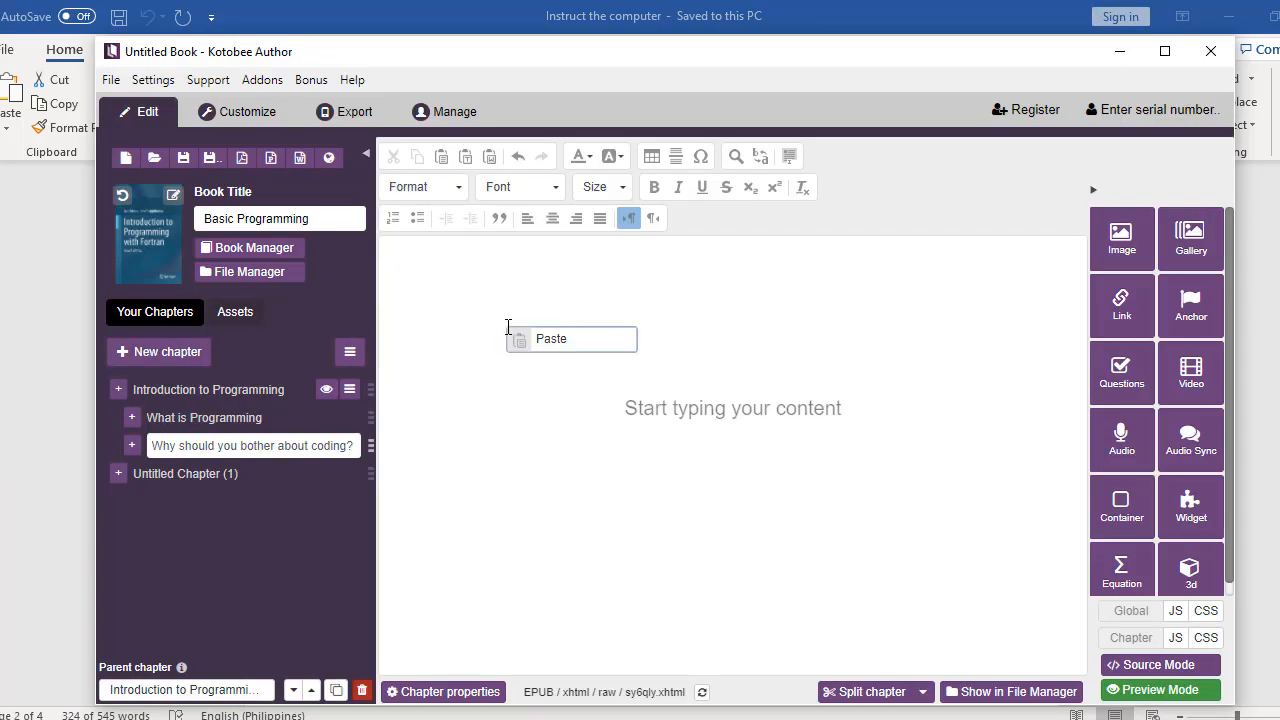
{"action": "left_click", "coordinate": [428, 279]}
{"action": "key", "text": "ctrl+v"}
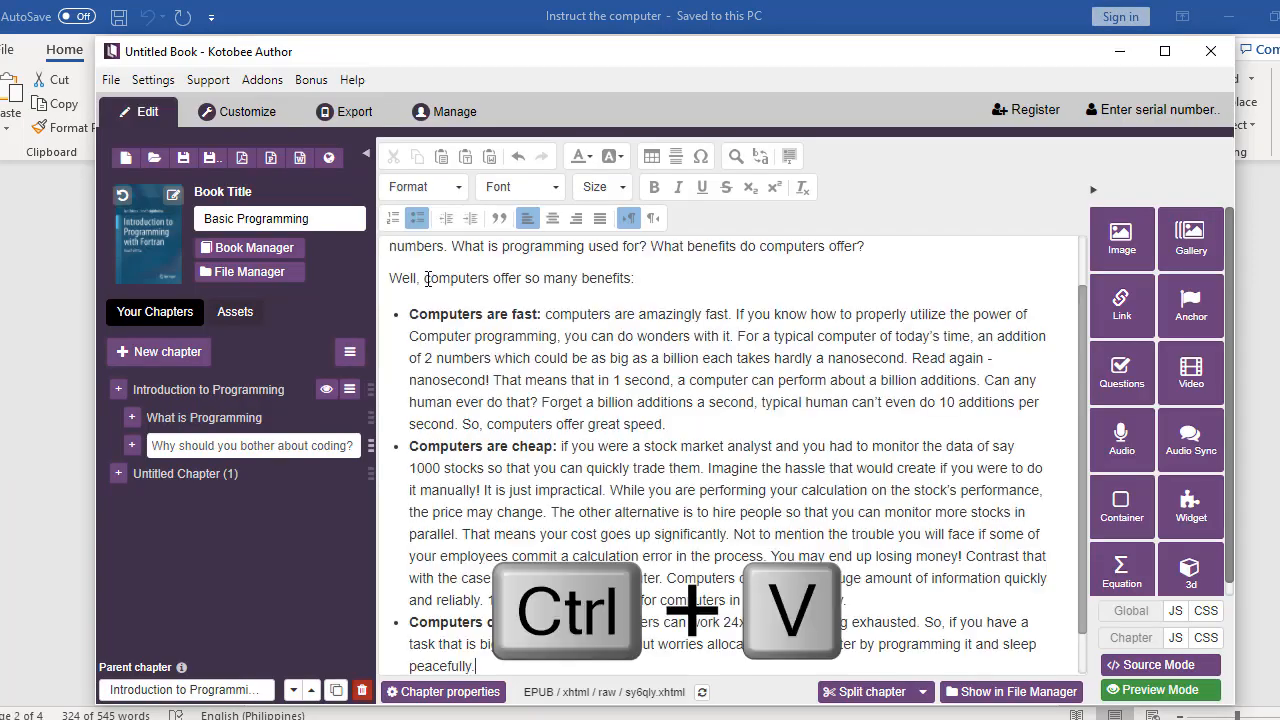
{"action": "scroll", "coordinate": [711, 380], "scroll_direction": "up", "scroll_amount": 1}
{"action": "left_click", "coordinate": [673, 361]}
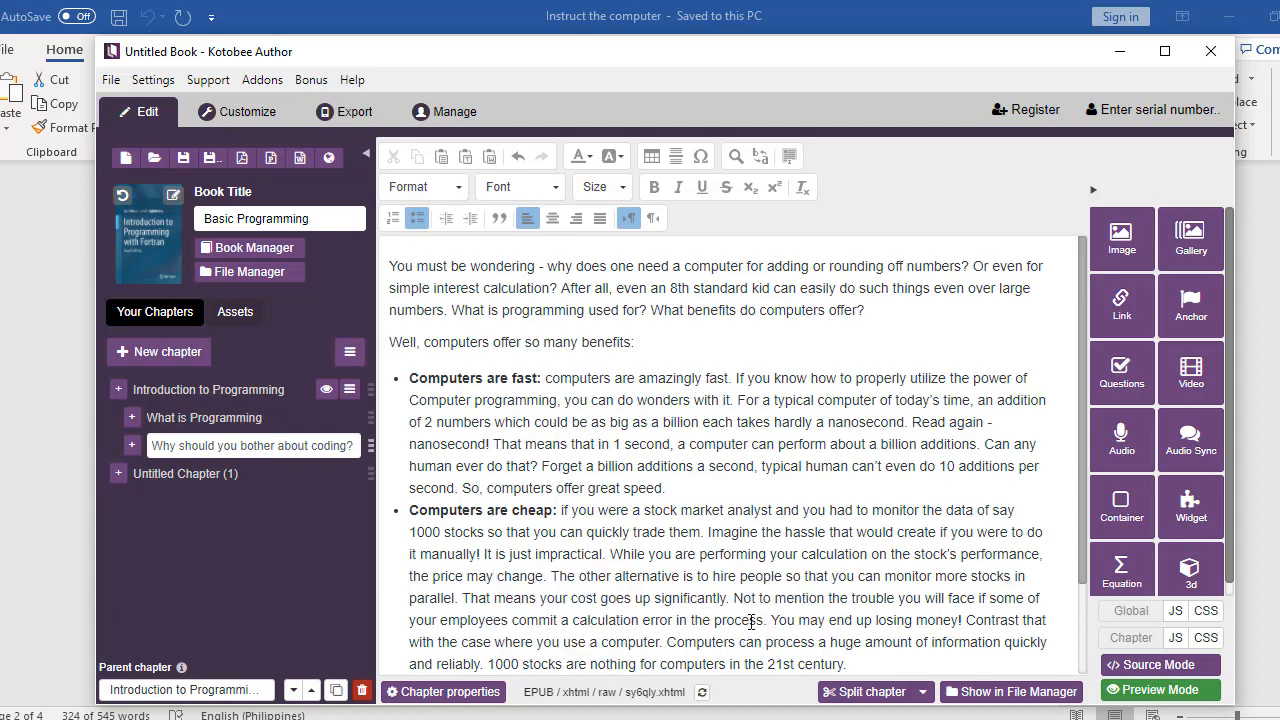
Switch to Word and copy the heading "Why should you bother about coding?"
{"action": "left_click", "coordinate": [790, 715]}
{"action": "scroll", "coordinate": [687, 464], "scroll_direction": "up", "scroll_amount": 10}
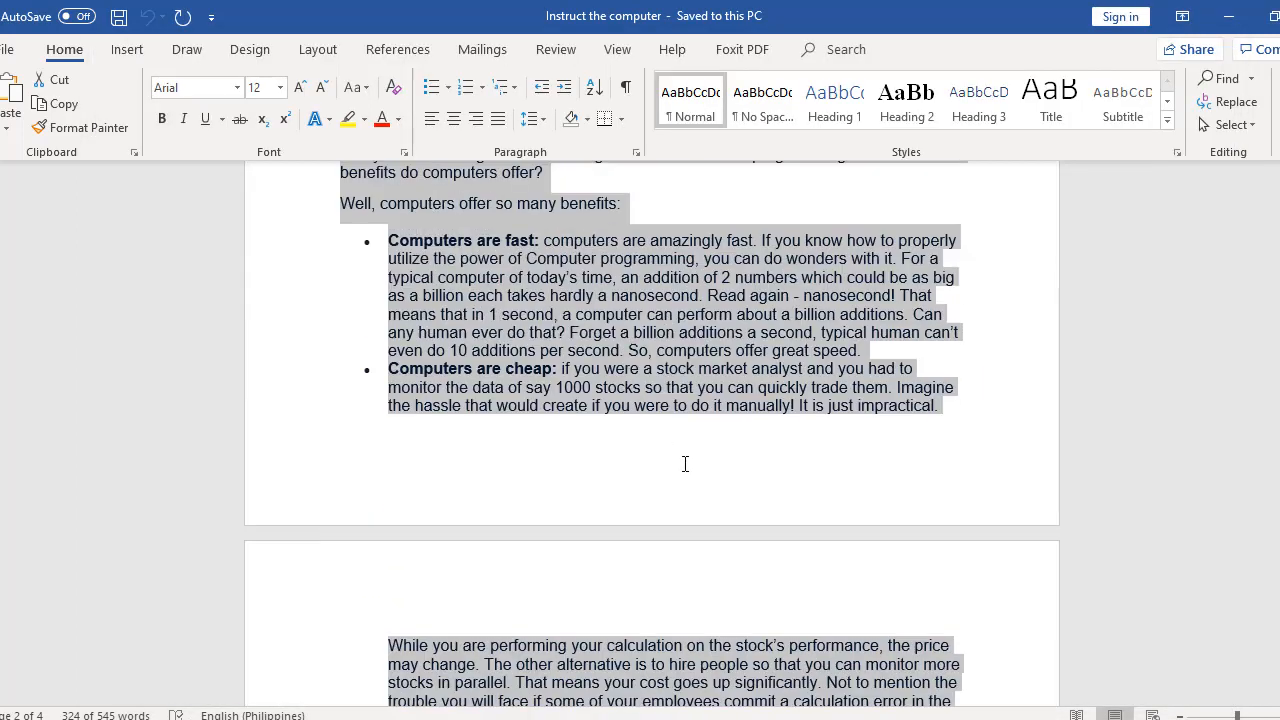
{"action": "left_click_drag", "start_coordinate": [342, 556], "coordinate": [800, 578]}
{"action": "left_click", "coordinate": [796, 560]}
{"action": "left_click", "coordinate": [310, 550]}
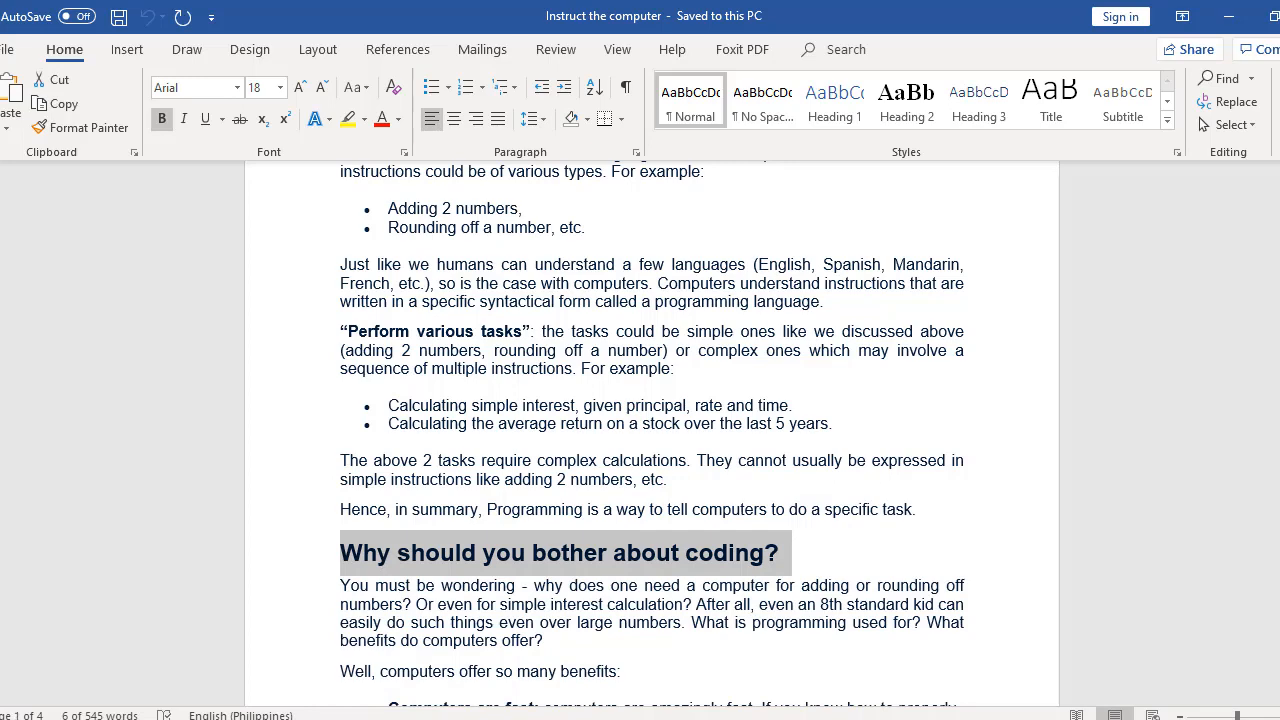
Switch to Kotobee Author, paste the heading above the subchapter's first paragraph and remove the extra blank lines between them
{"action": "key", "text": "alt+Tab"}
{"action": "left_click", "coordinate": [388, 266]}
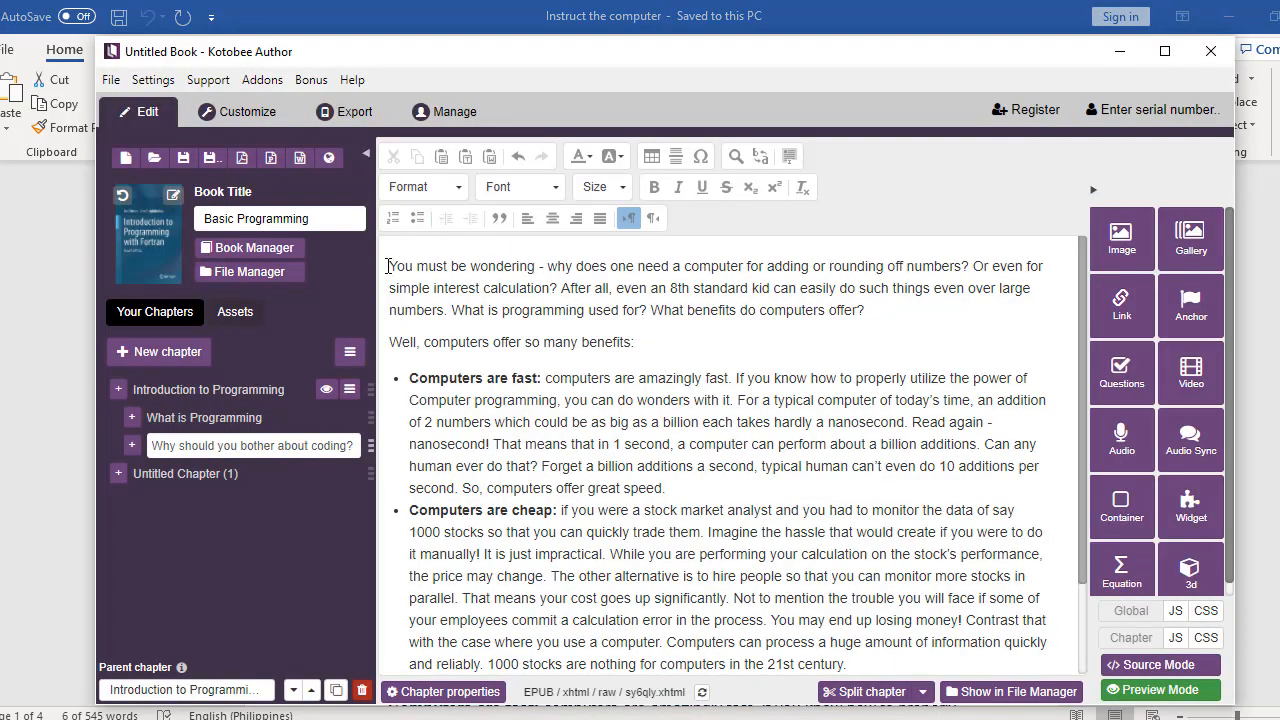
{"action": "key", "text": "Return"}
{"action": "key", "text": "Return"}
{"action": "key", "text": "Return"}
{"action": "left_click", "coordinate": [412, 268]}
{"action": "key", "text": "ctrl+v"}
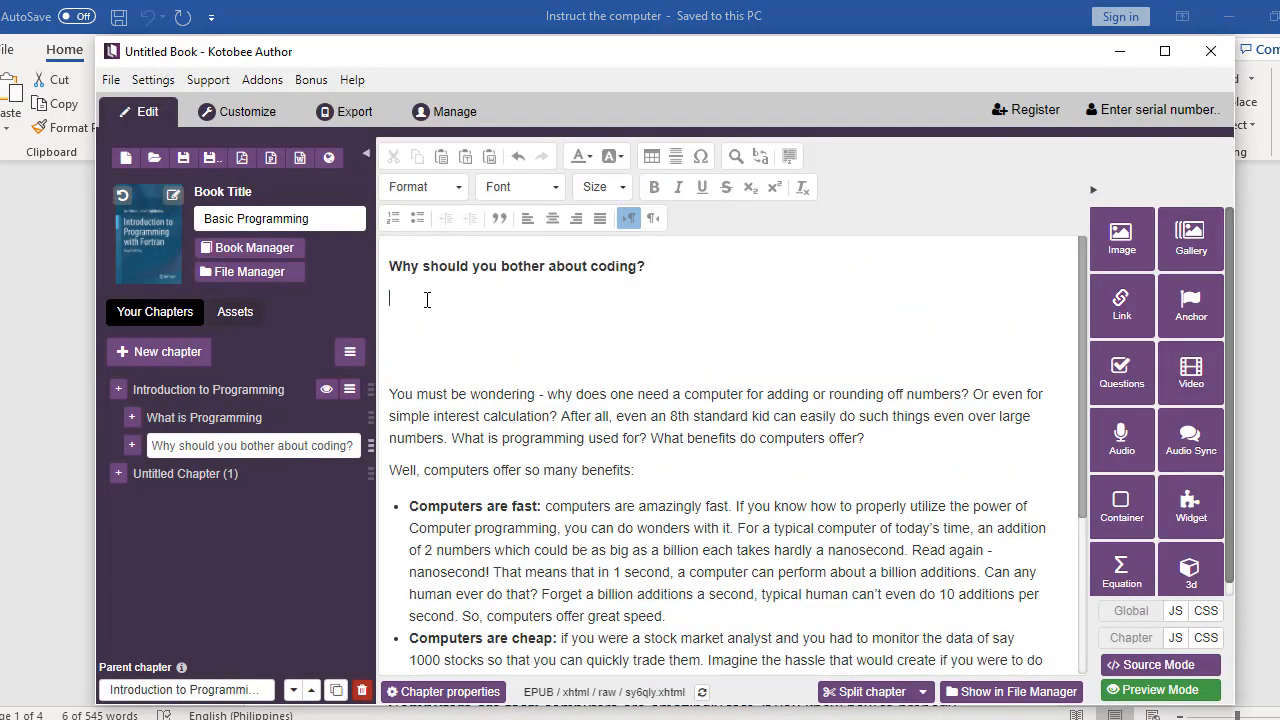
{"action": "left_click", "coordinate": [428, 298]}
{"action": "key", "text": "Delete"}
{"action": "key", "text": "Delete"}
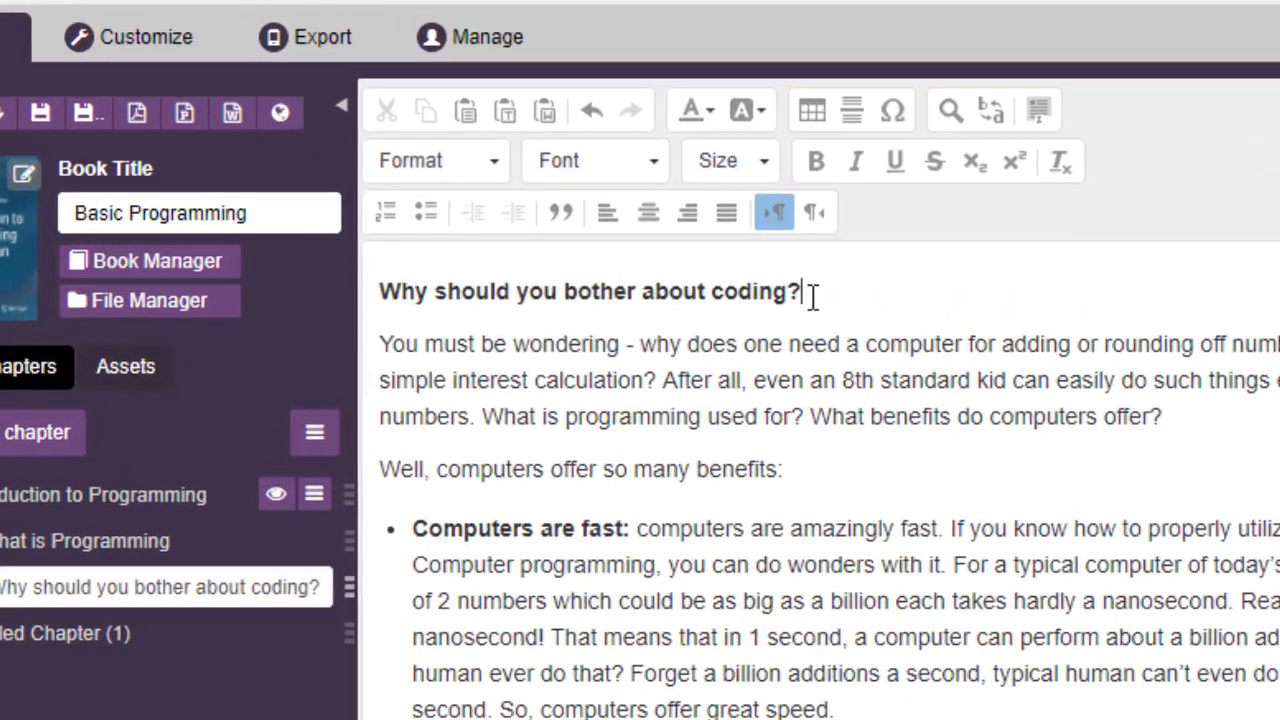
Format the subchapter title "Why should you bother about coding?" as Heading 1
{"action": "left_click_drag", "start_coordinate": [646, 267], "coordinate": [388, 266]}
{"action": "left_click", "coordinate": [490, 166]}
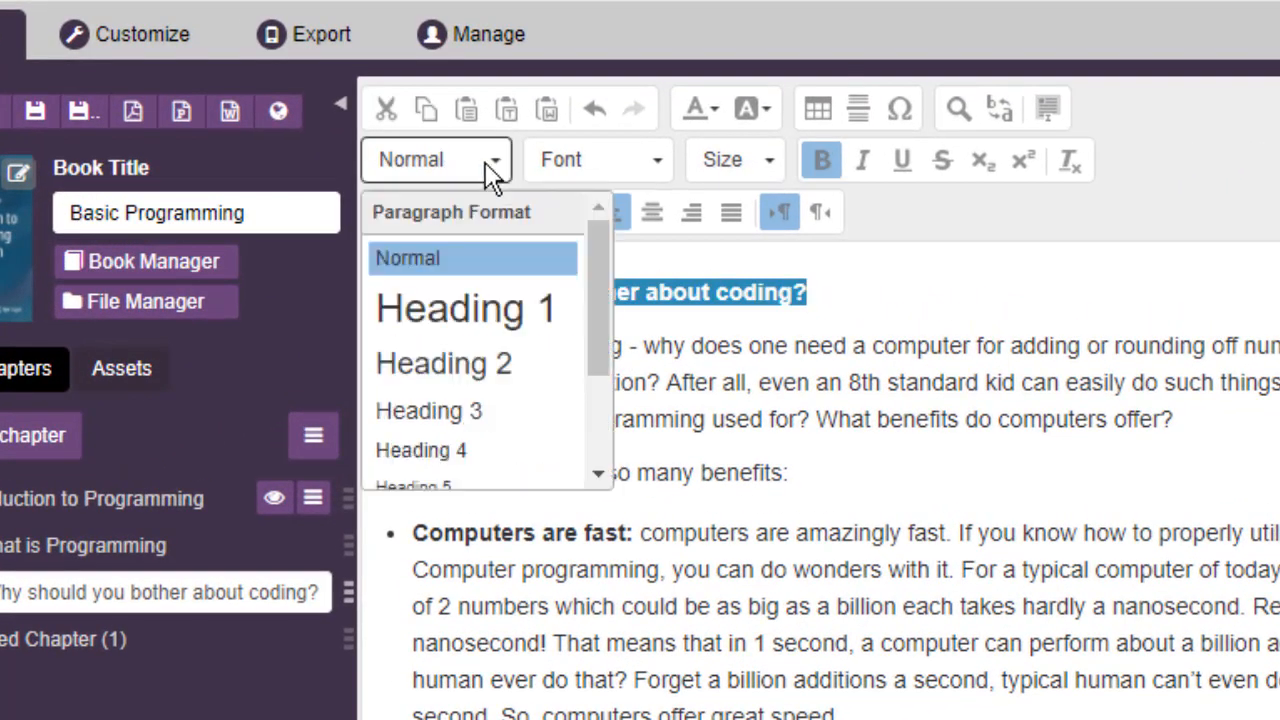
{"action": "left_click", "coordinate": [486, 308]}
Start inserting a video after "Well, computers offer so many benefits:" and switch to Word to copy the YouTube link below the bullets
{"action": "left_click", "coordinate": [792, 505]}
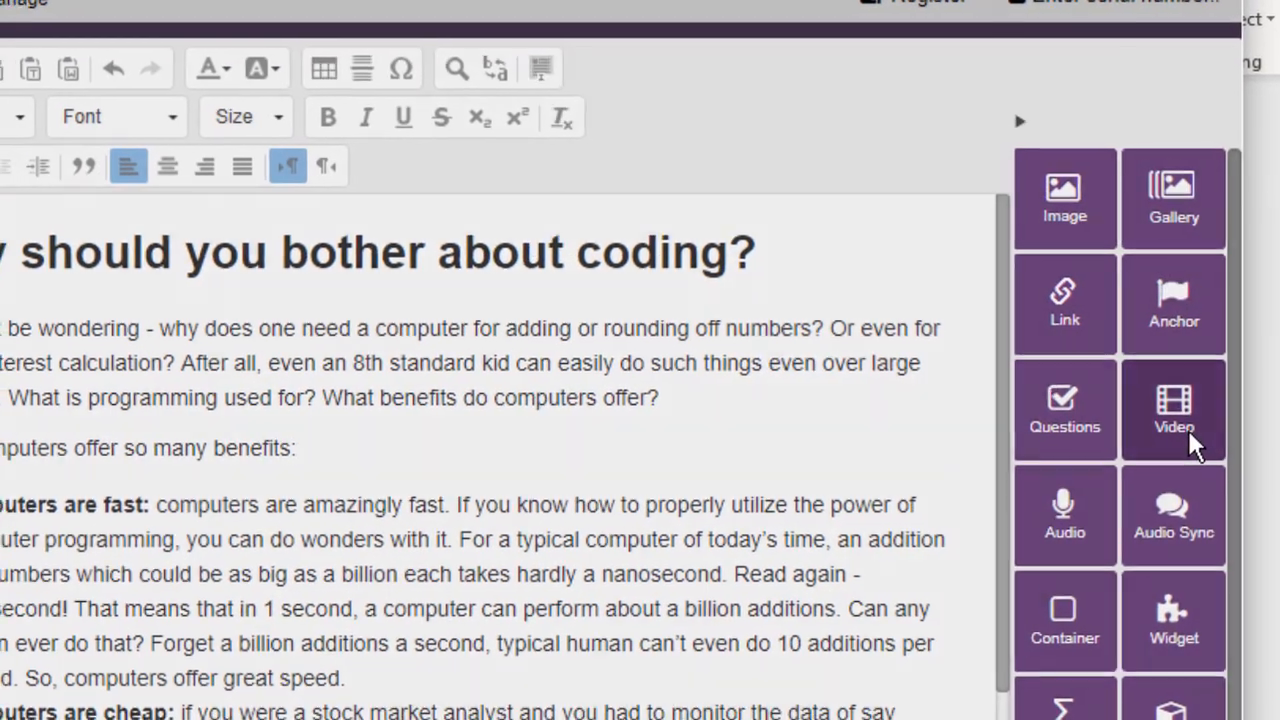
{"action": "left_click", "coordinate": [1193, 440]}
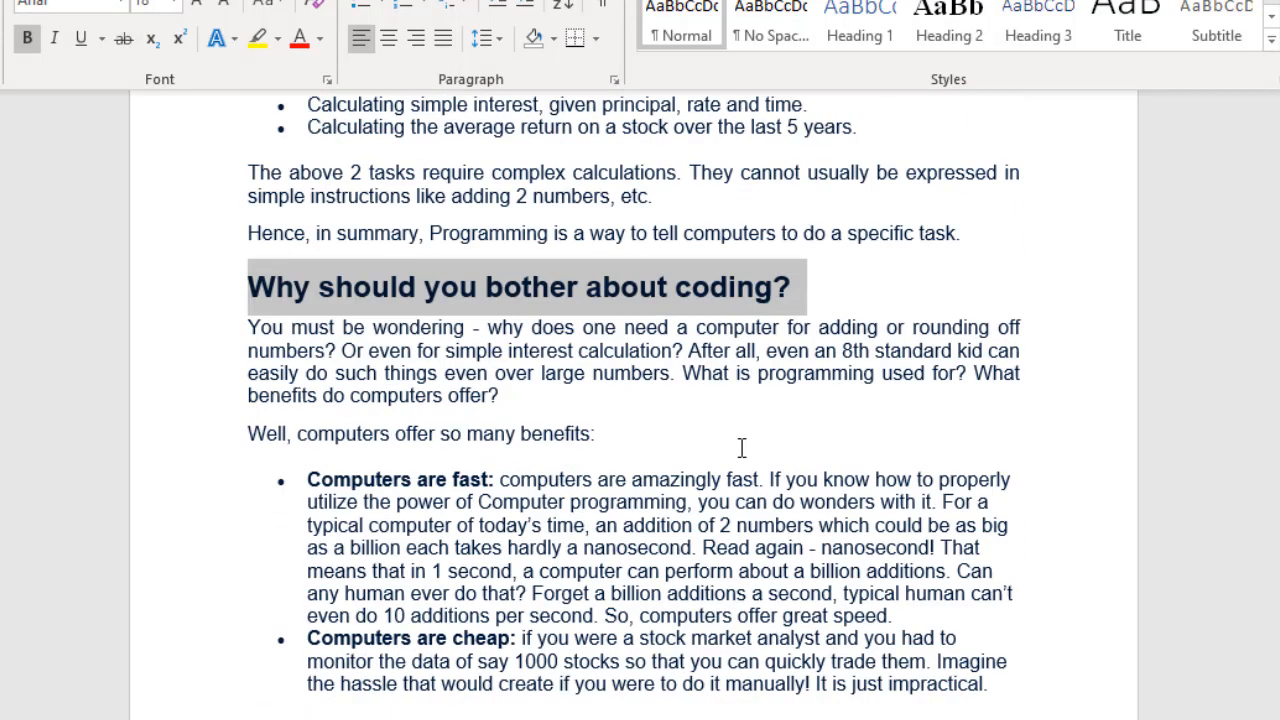
{"action": "scroll", "coordinate": [741, 452], "scroll_direction": "down", "scroll_amount": 13}
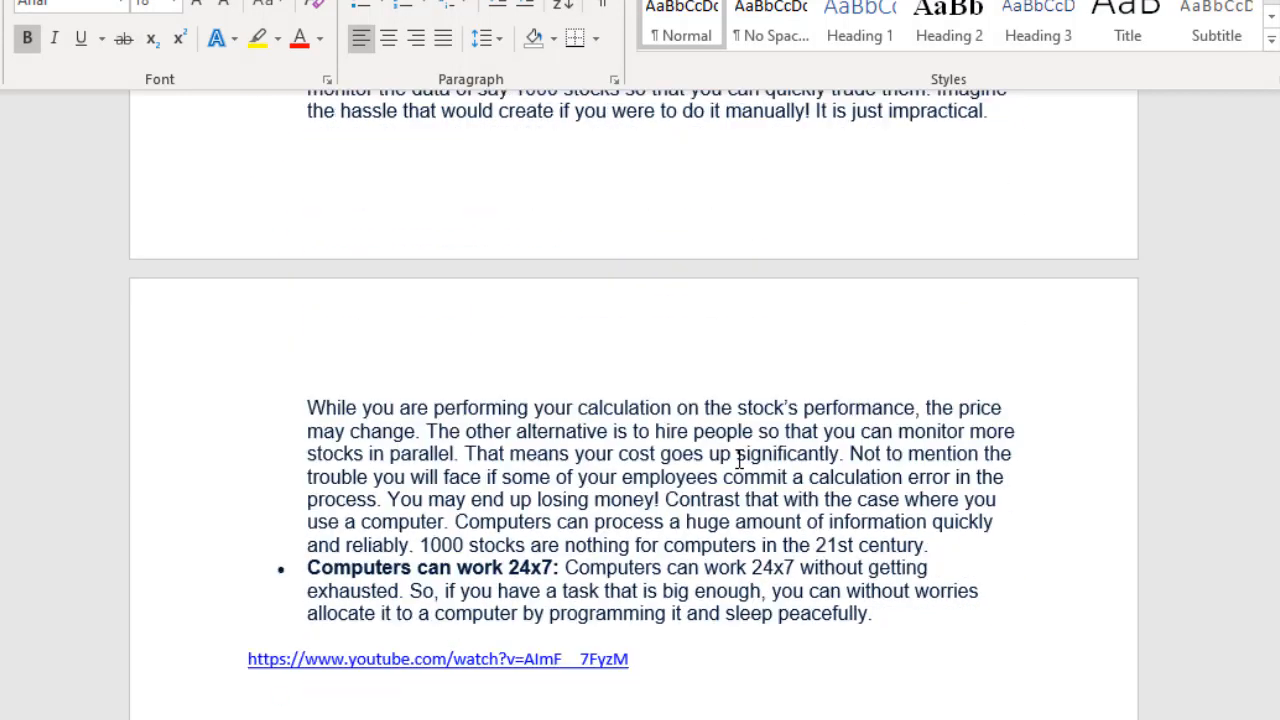
{"action": "scroll", "coordinate": [654, 322], "scroll_direction": "up", "scroll_amount": 2}
{"action": "left_click_drag", "start_coordinate": [652, 284], "coordinate": [209, 271]}
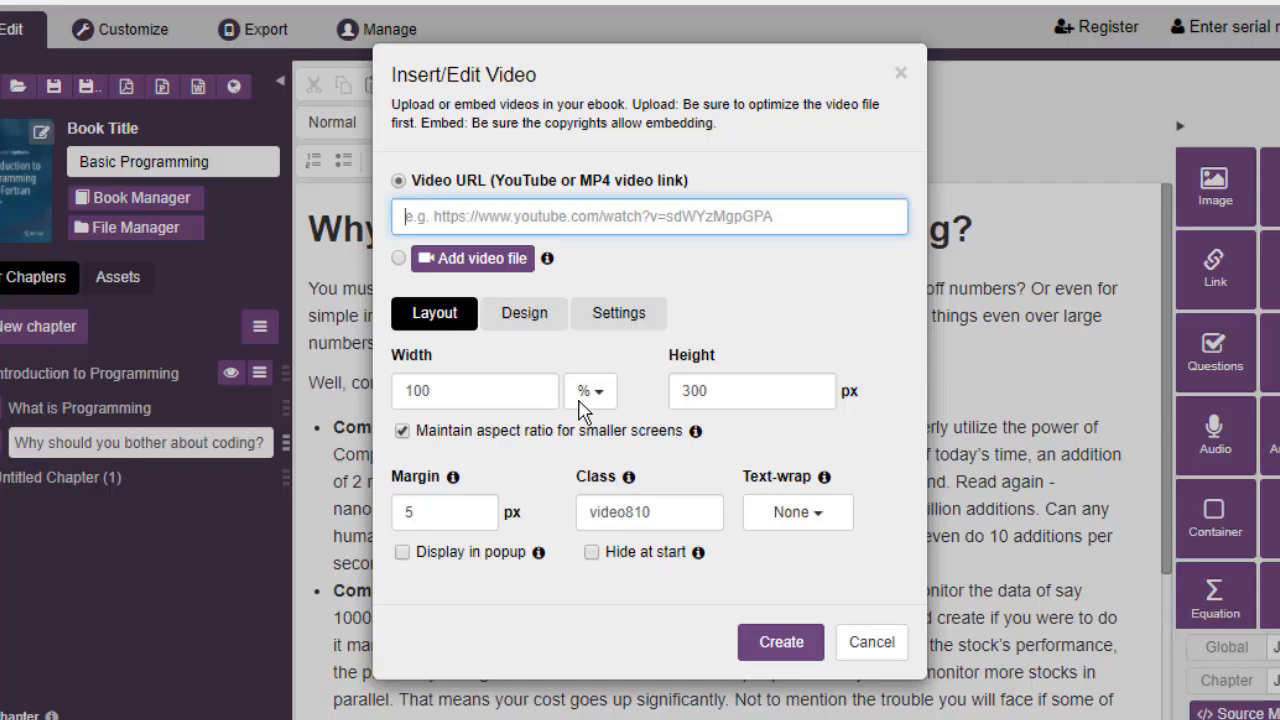
Switch to Kotobee Author, paste the copied link as the video URL and create the video with Push right text-wrap
{"action": "key", "text": "ctrl+v"}
{"action": "left_click", "coordinate": [836, 155]}
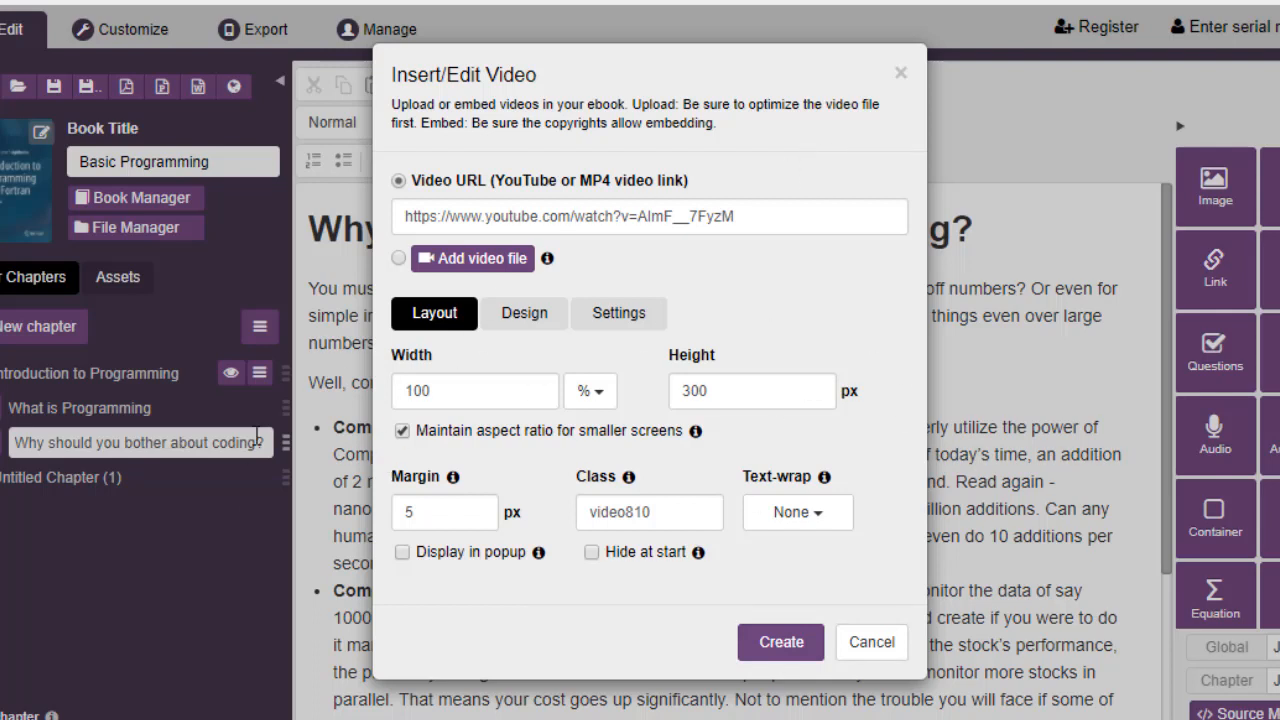
{"action": "left_click", "coordinate": [833, 528]}
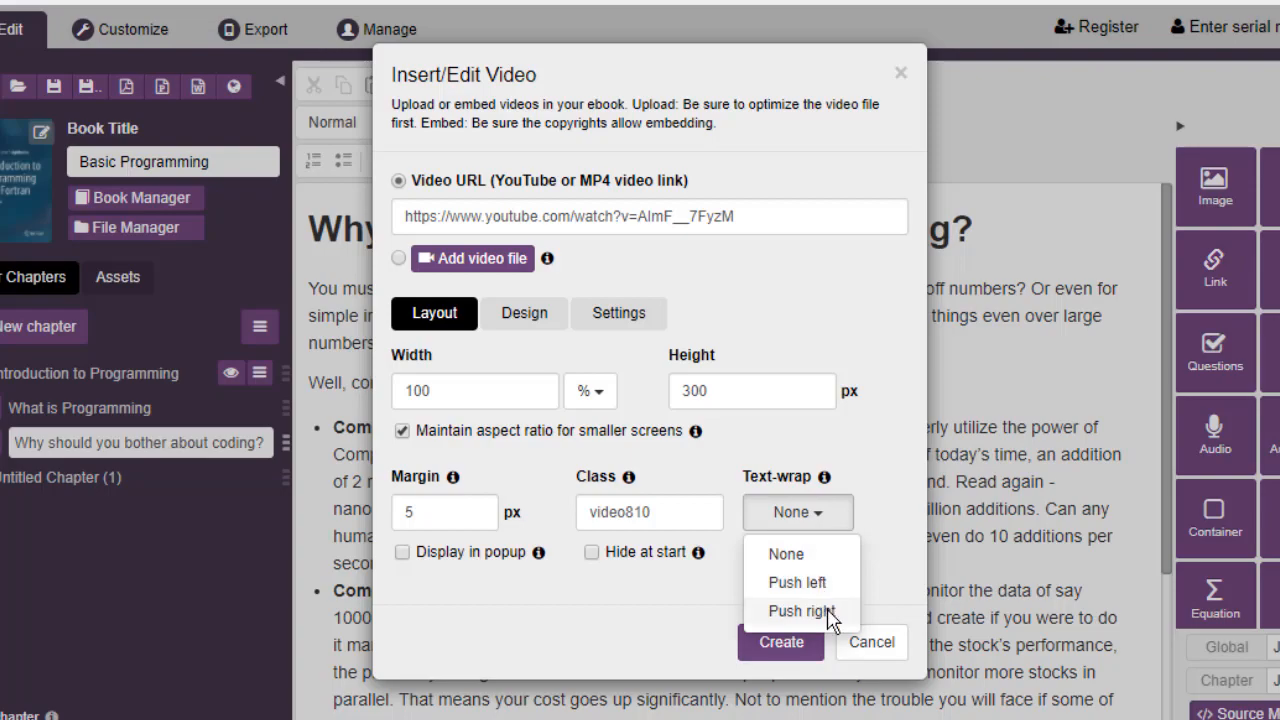
{"action": "left_click", "coordinate": [800, 611]}
{"action": "left_click", "coordinate": [781, 668]}
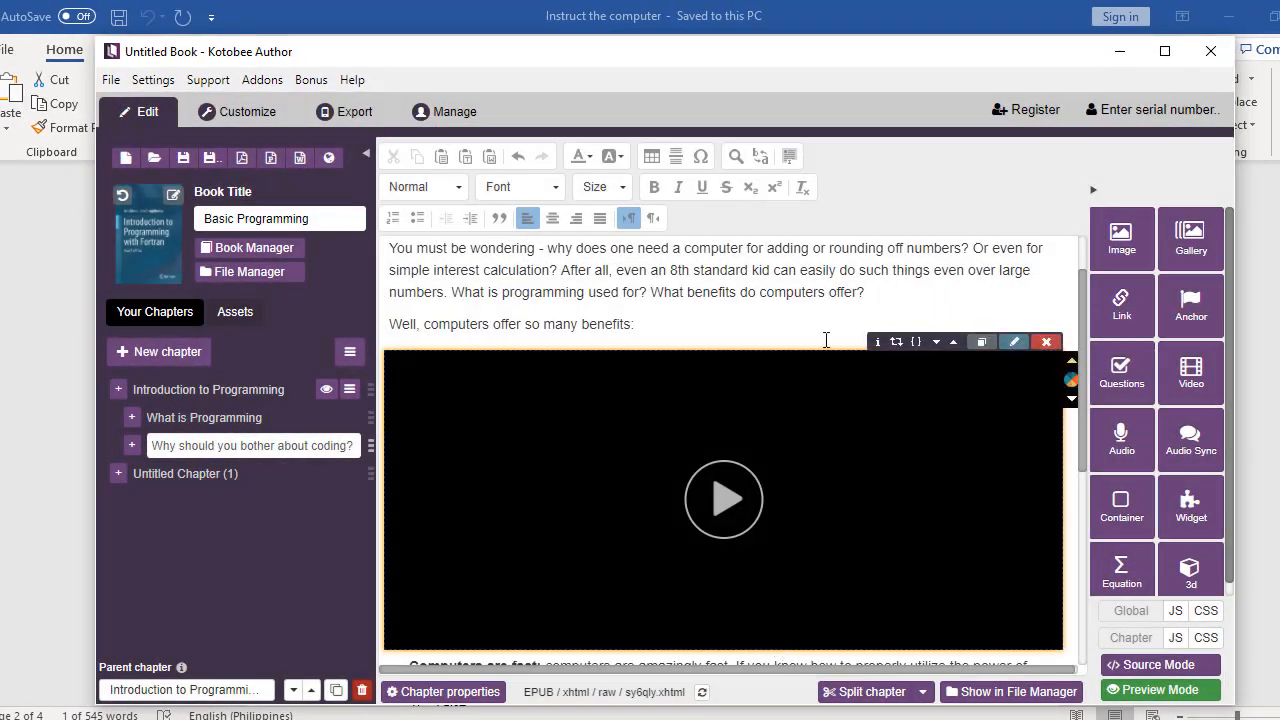
Resize the inserted video to about 341 by 225 px so the bullet text wraps beside it
{"action": "scroll", "coordinate": [854, 374], "scroll_direction": "down", "scroll_amount": 3}
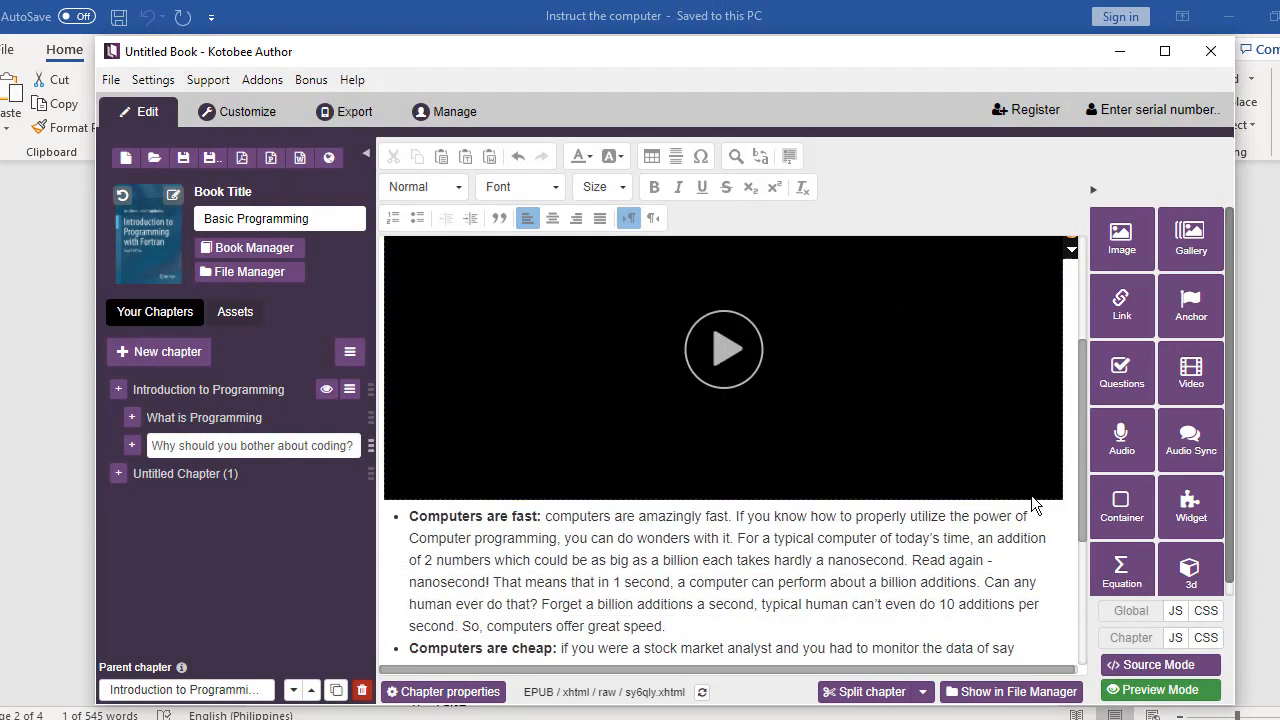
{"action": "left_click", "coordinate": [1052, 495]}
{"action": "left_click", "coordinate": [1066, 530]}
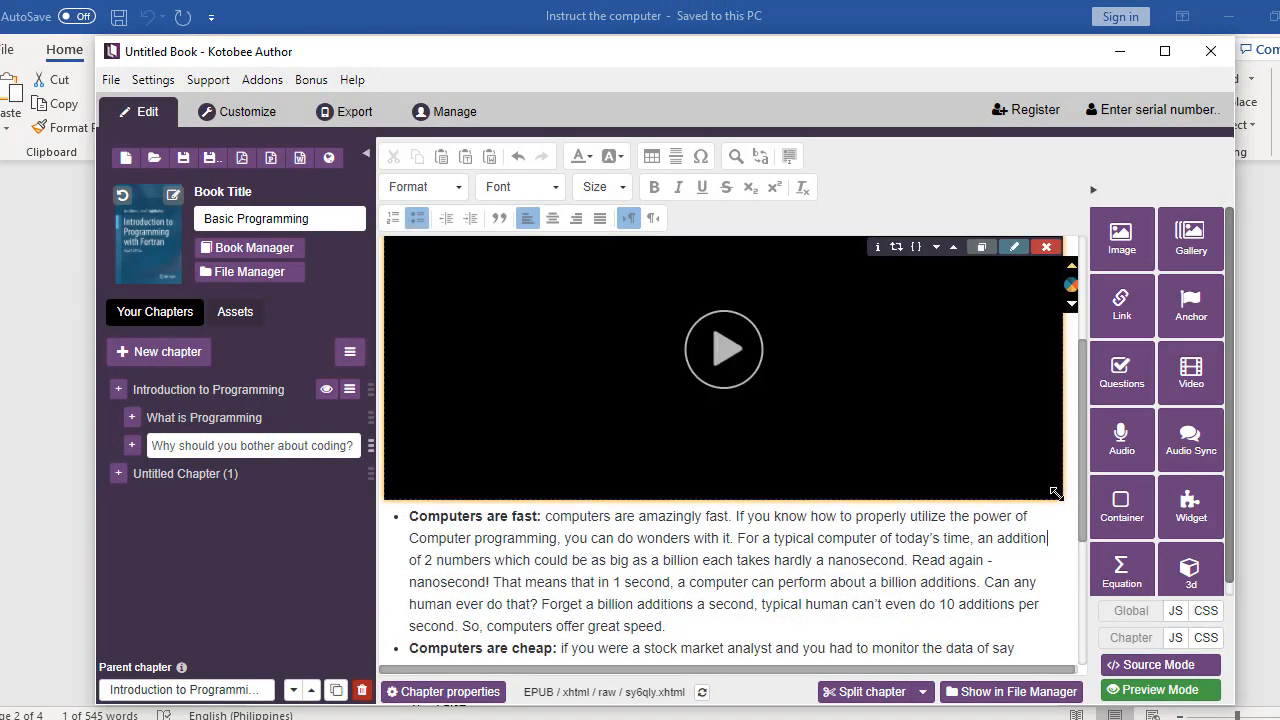
{"action": "left_click_drag", "start_coordinate": [1056, 493], "coordinate": [1060, 435]}
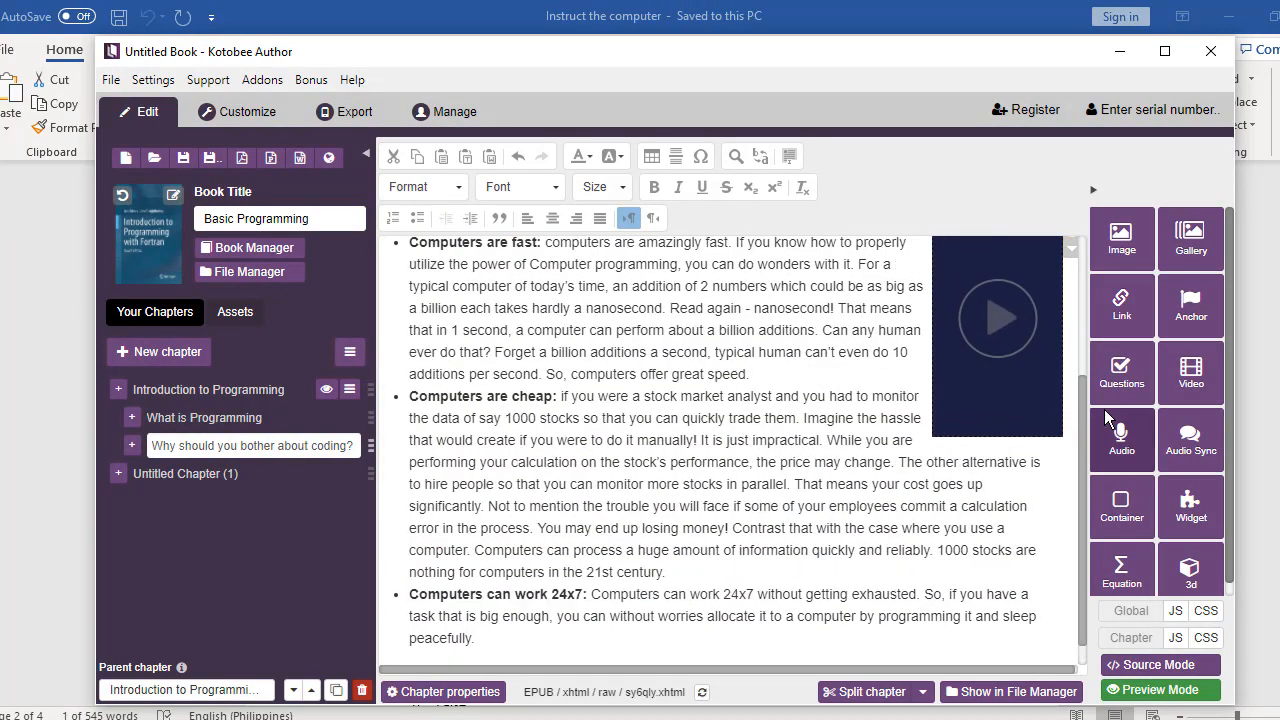
{"action": "scroll", "coordinate": [1005, 467], "scroll_direction": "up", "scroll_amount": 3}
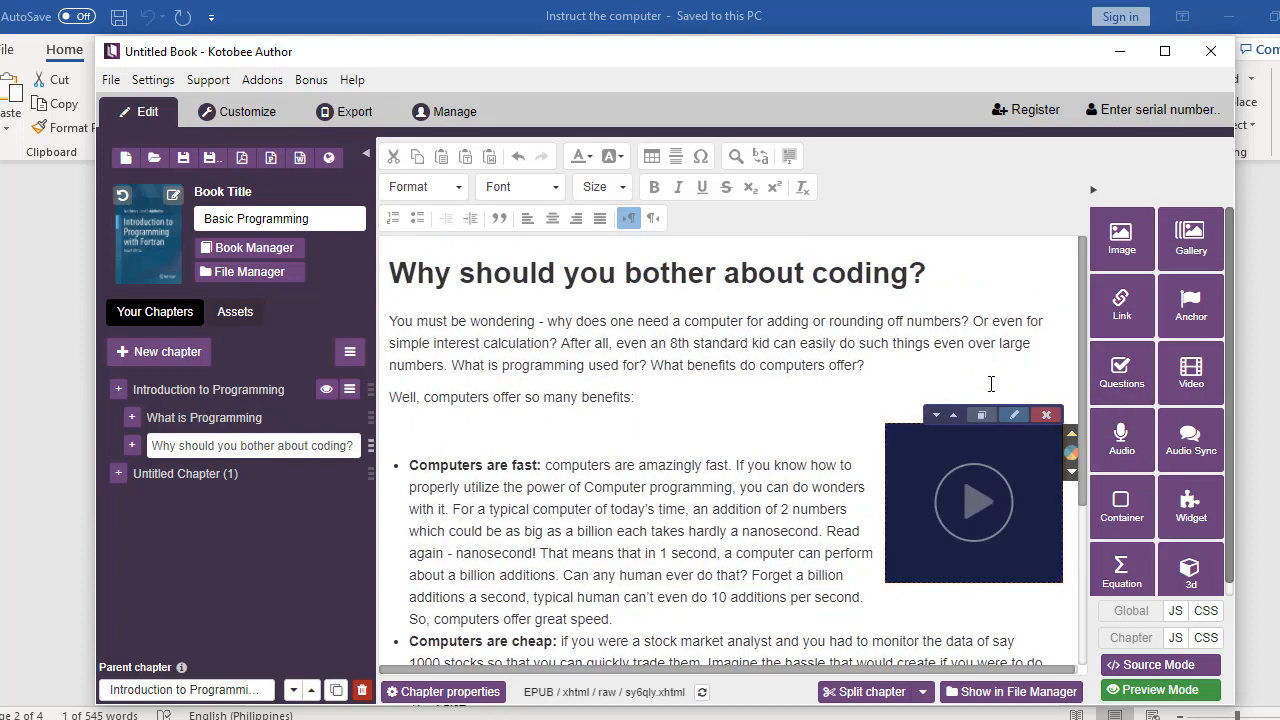
{"action": "left_click_drag", "start_coordinate": [885, 580], "coordinate": [708, 596]}
{"action": "scroll", "coordinate": [917, 359], "scroll_direction": "down", "scroll_amount": 2}
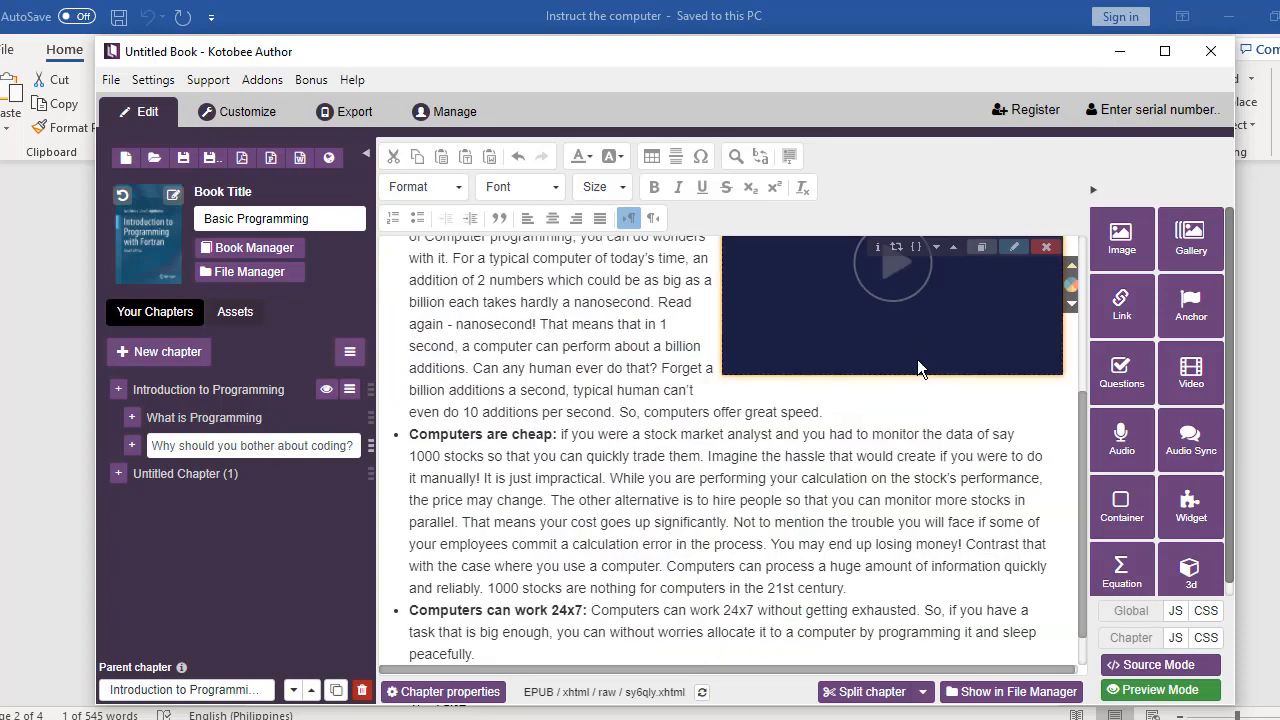
{"action": "scroll", "coordinate": [917, 359], "scroll_direction": "up", "scroll_amount": 5}
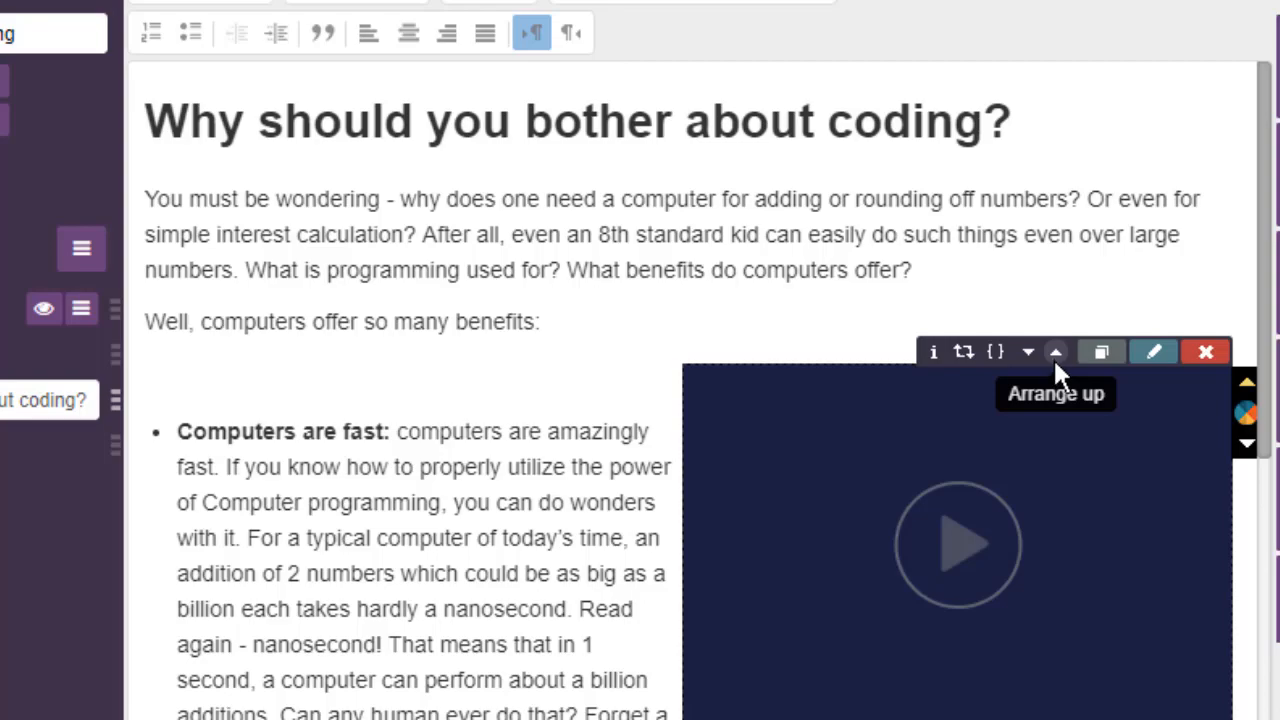
Move the video up in the page order to just below the heading, beside the first paragraph
{"action": "left_click", "coordinate": [1055, 354]}
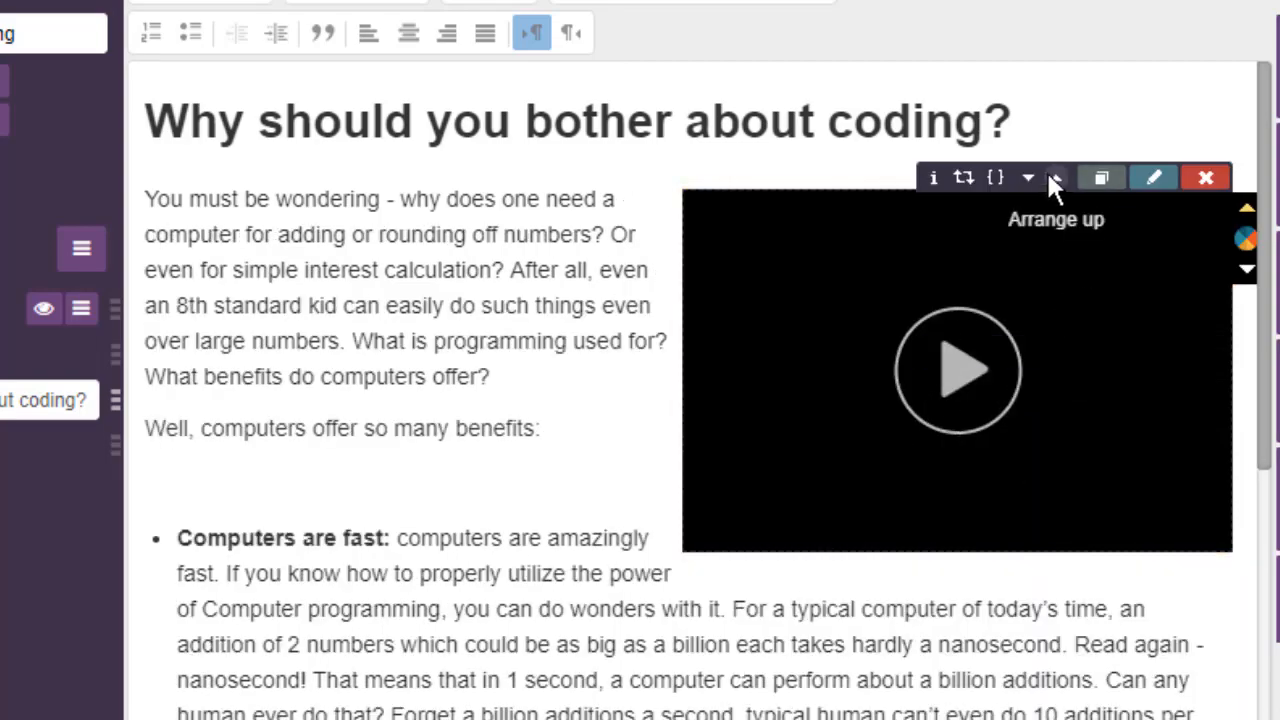
{"action": "left_click", "coordinate": [1053, 177]}
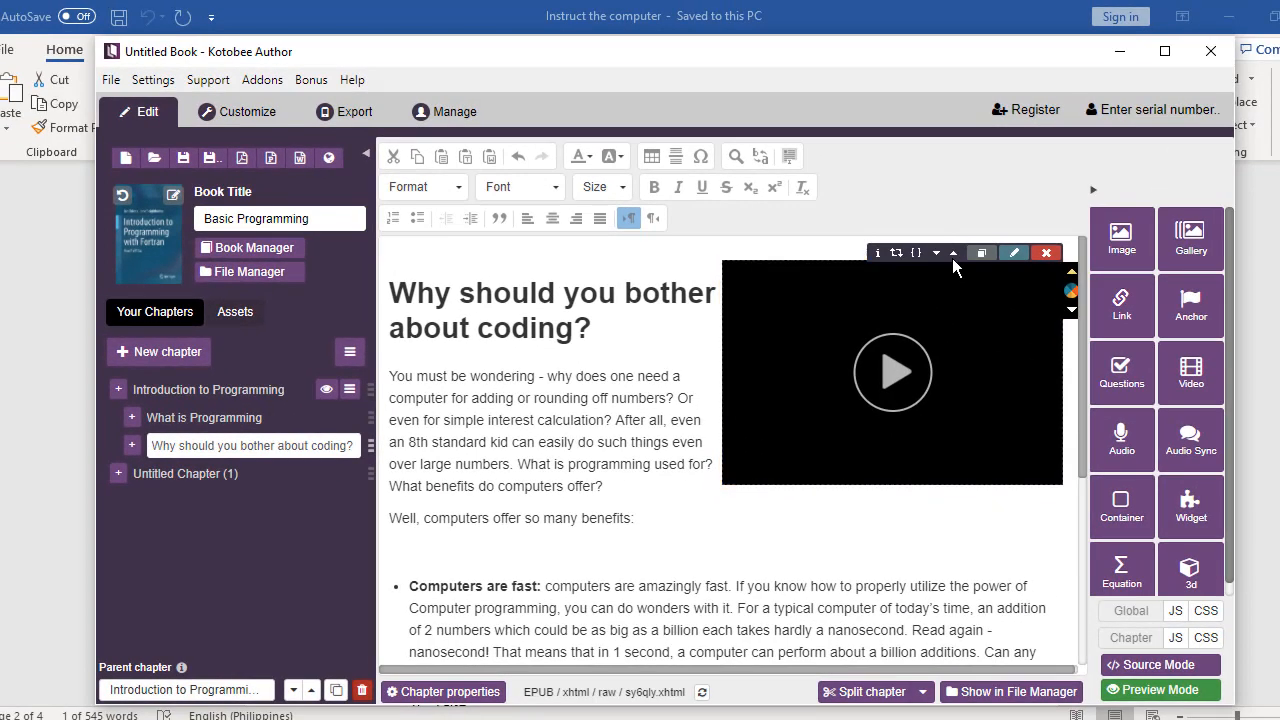
{"action": "left_click", "coordinate": [1028, 92]}
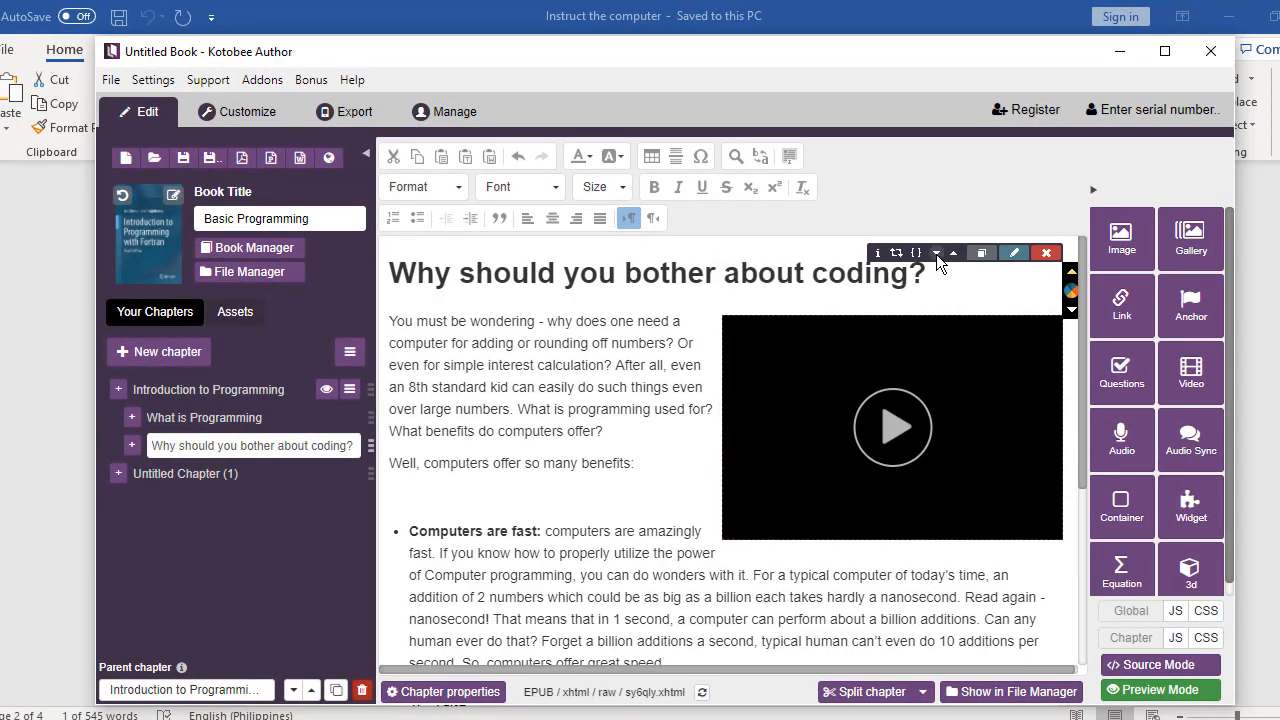
{"action": "left_click", "coordinate": [632, 408]}
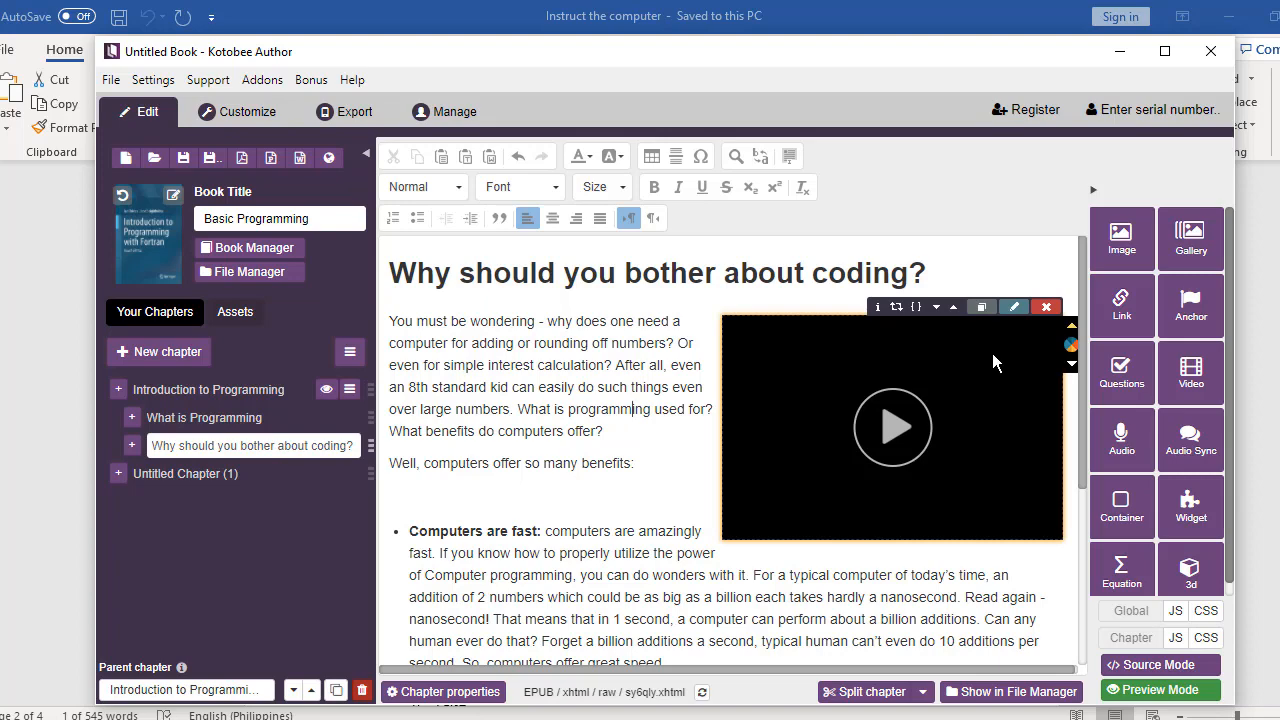
Open the video for editing, review its layout, design and settings options, and accept them
{"action": "left_click", "coordinate": [1017, 313]}
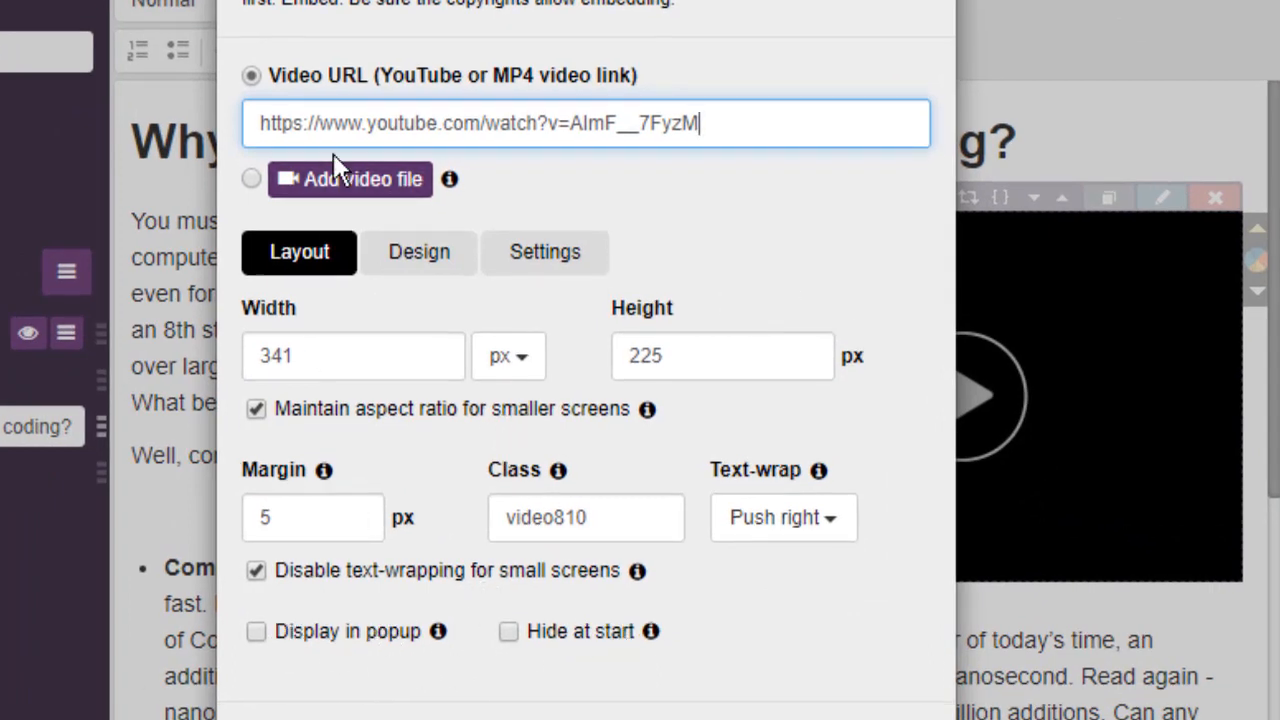
{"action": "left_click", "coordinate": [430, 252]}
{"action": "left_click", "coordinate": [566, 252]}
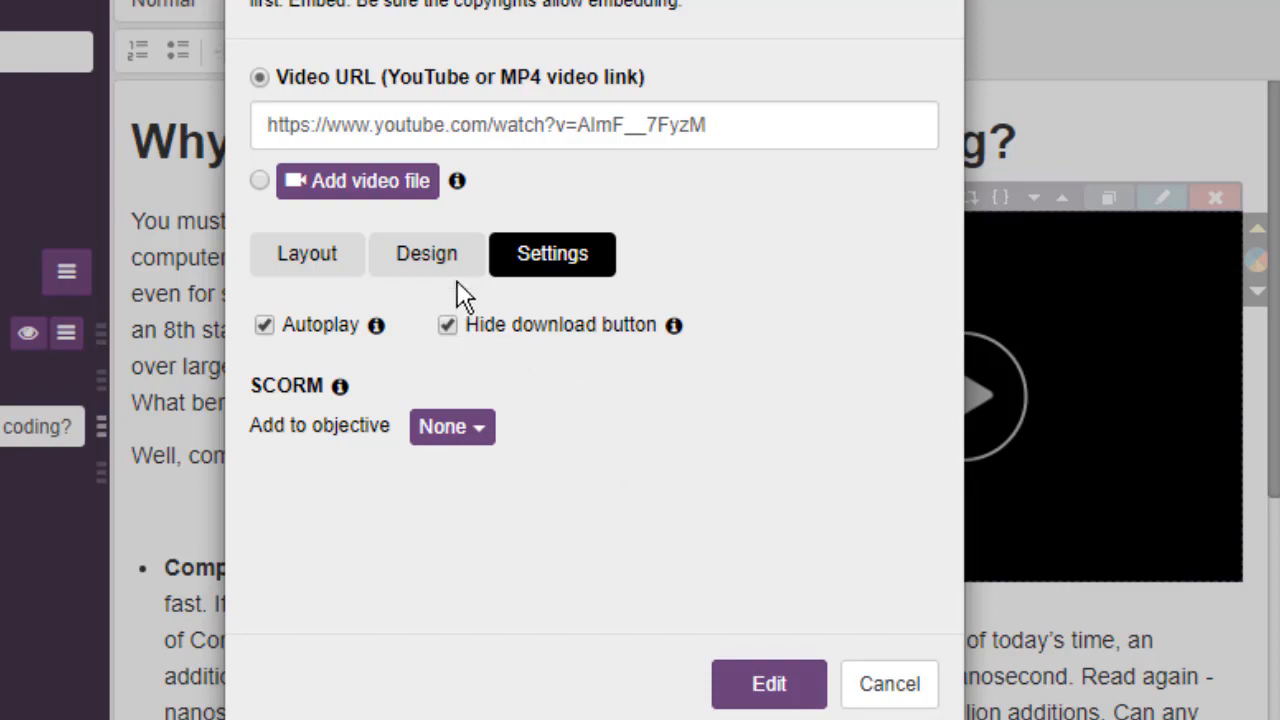
{"action": "left_click", "coordinate": [432, 265]}
{"action": "left_click", "coordinate": [305, 262]}
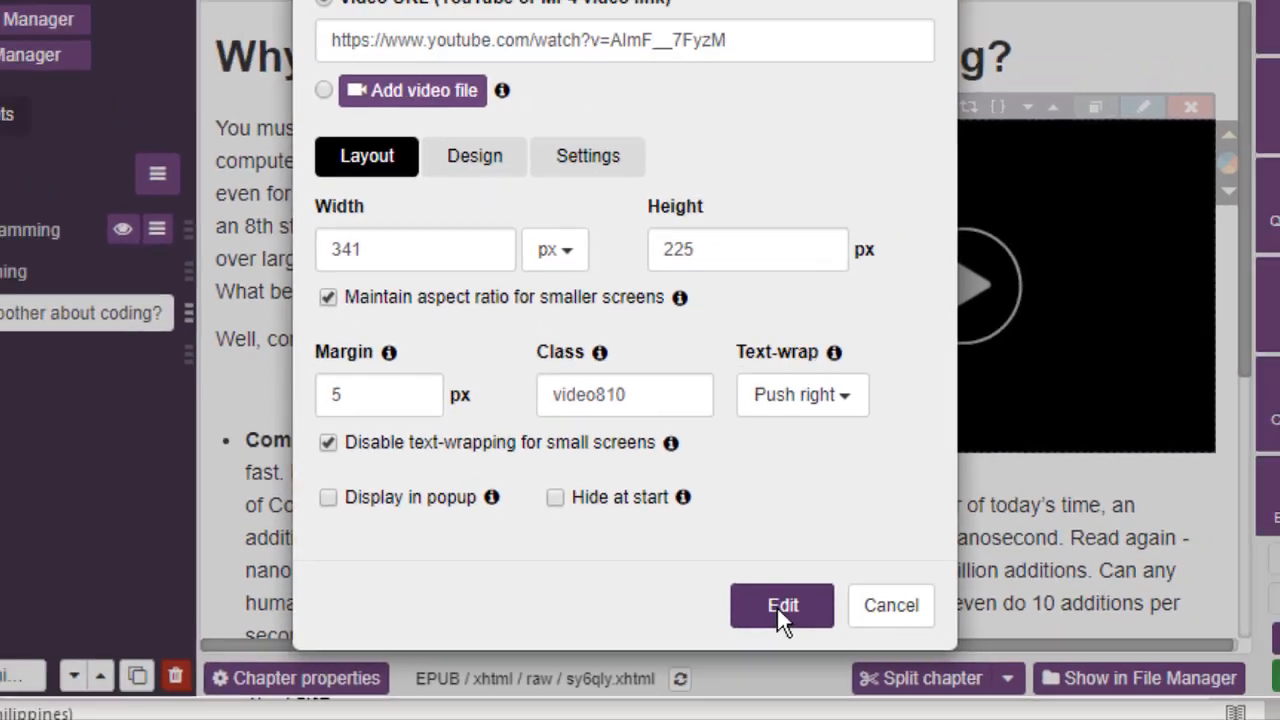
{"action": "left_click", "coordinate": [778, 606]}
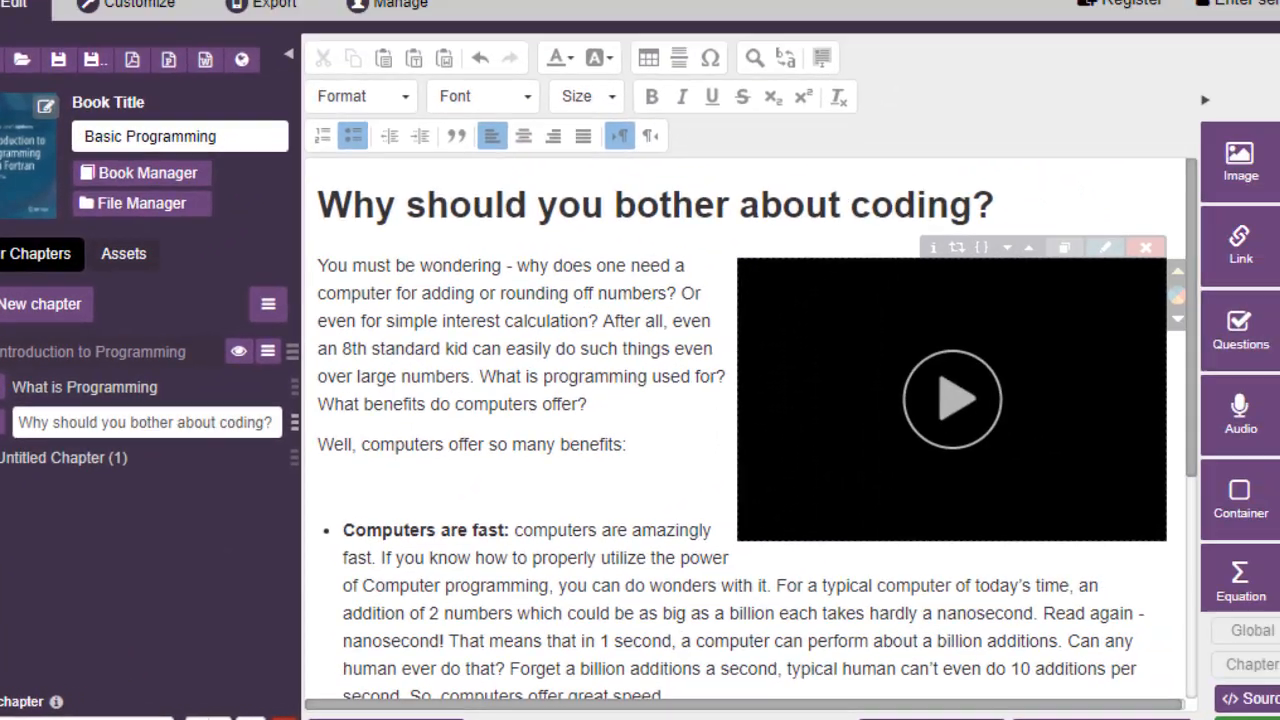
Add a reflowable subchapter named "Chapter Quiz" after "Why should you bother about coding?" and place the cursor in its empty content area
{"action": "left_click", "coordinate": [202, 158]}
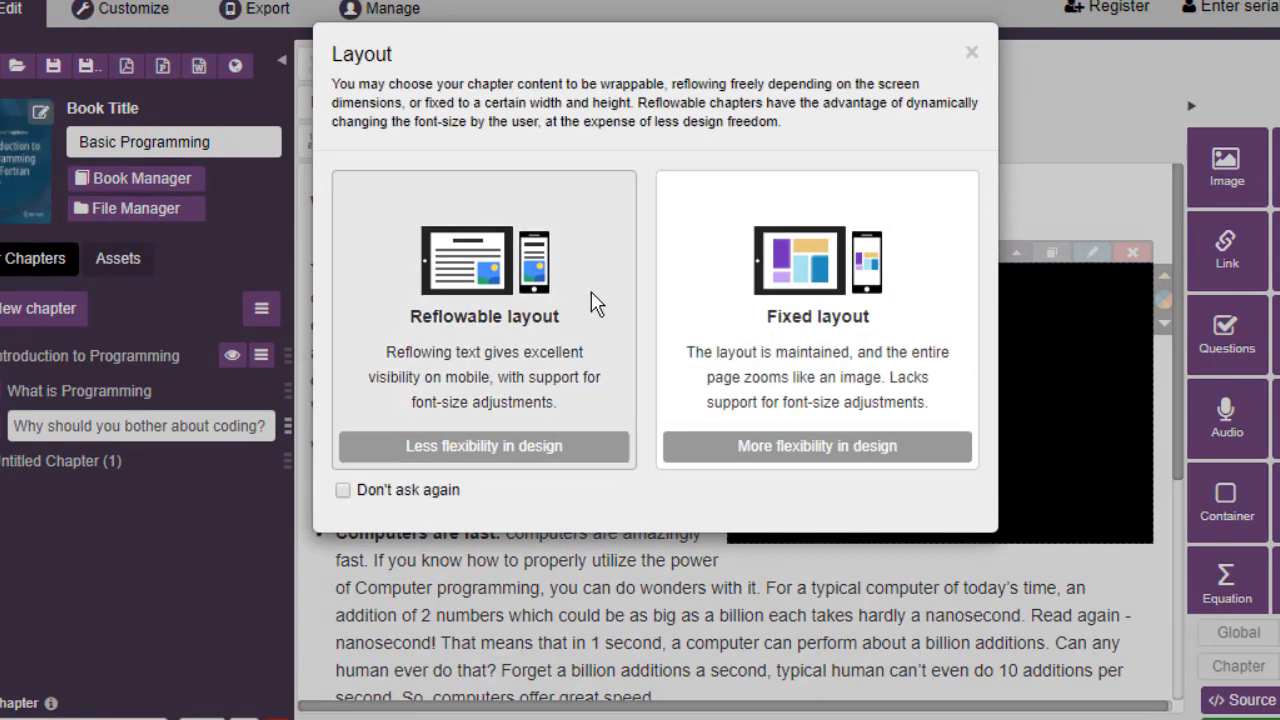
{"action": "left_click", "coordinate": [493, 305]}
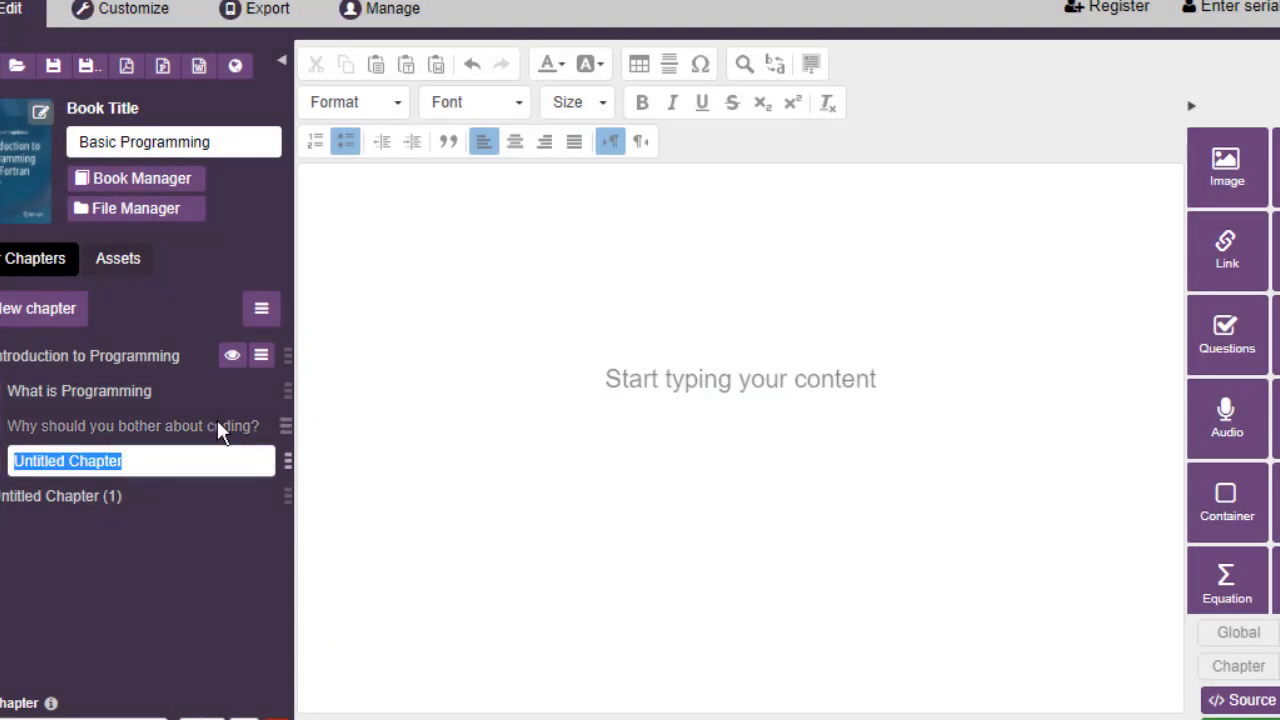
{"action": "key", "text": "BackSpace"}
{"action": "type", "text": "Chapt"}
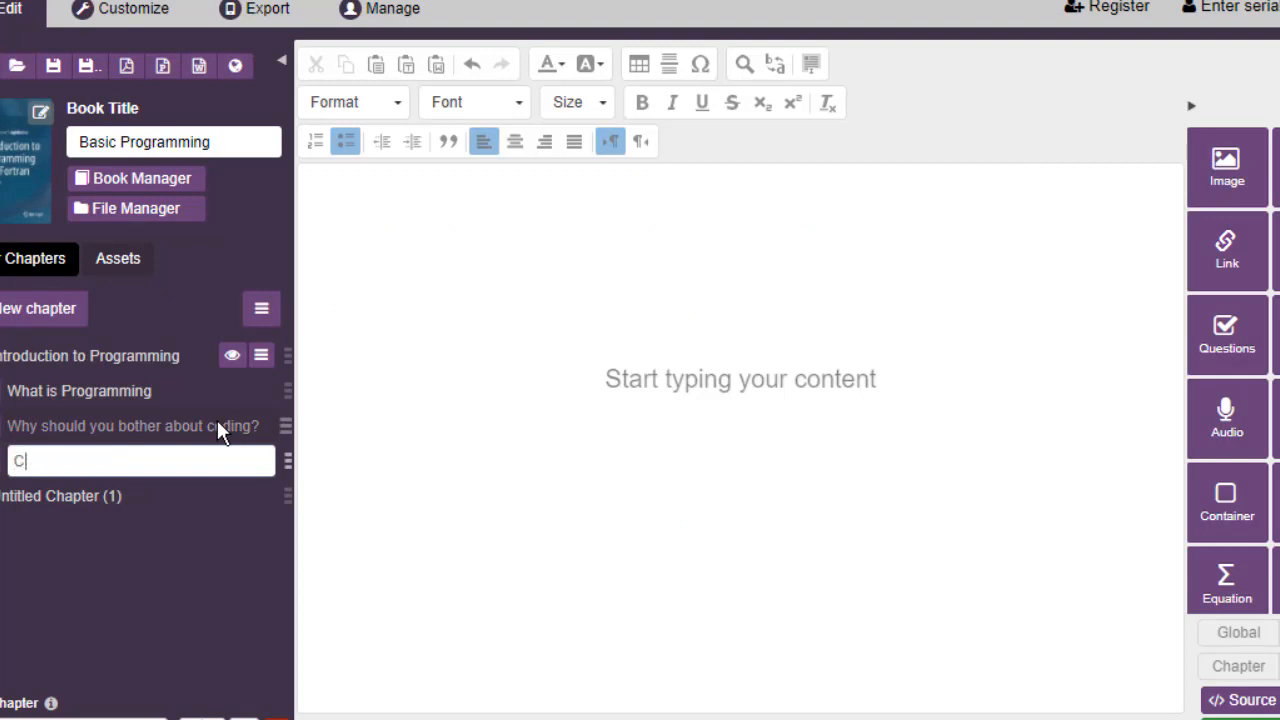
{"action": "type", "text": "Quiz"}
{"action": "key", "text": "BackSpace"}
{"action": "type", "text": "z"}
{"action": "left_click", "coordinate": [606, 420]}
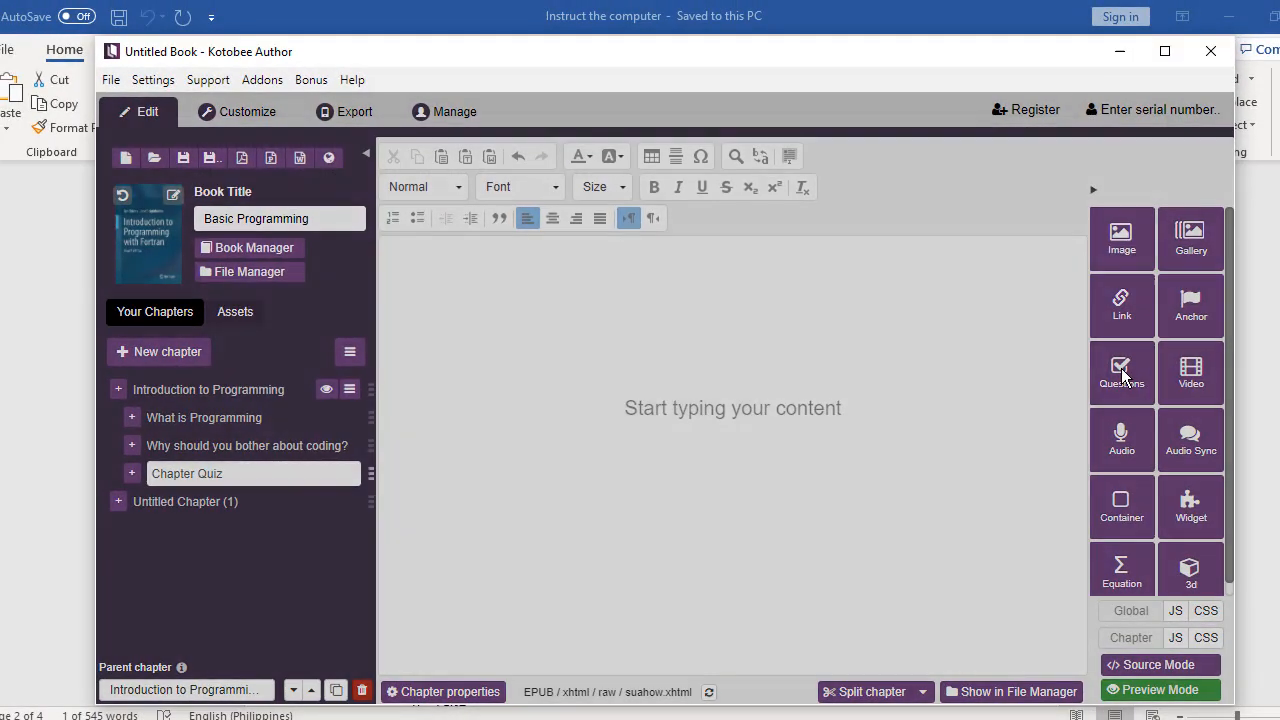
Start inserting a question set in the Chapter Quiz page and title it "Chapter 1 - Introduction to Programming"
{"action": "left_click", "coordinate": [982, 312]}
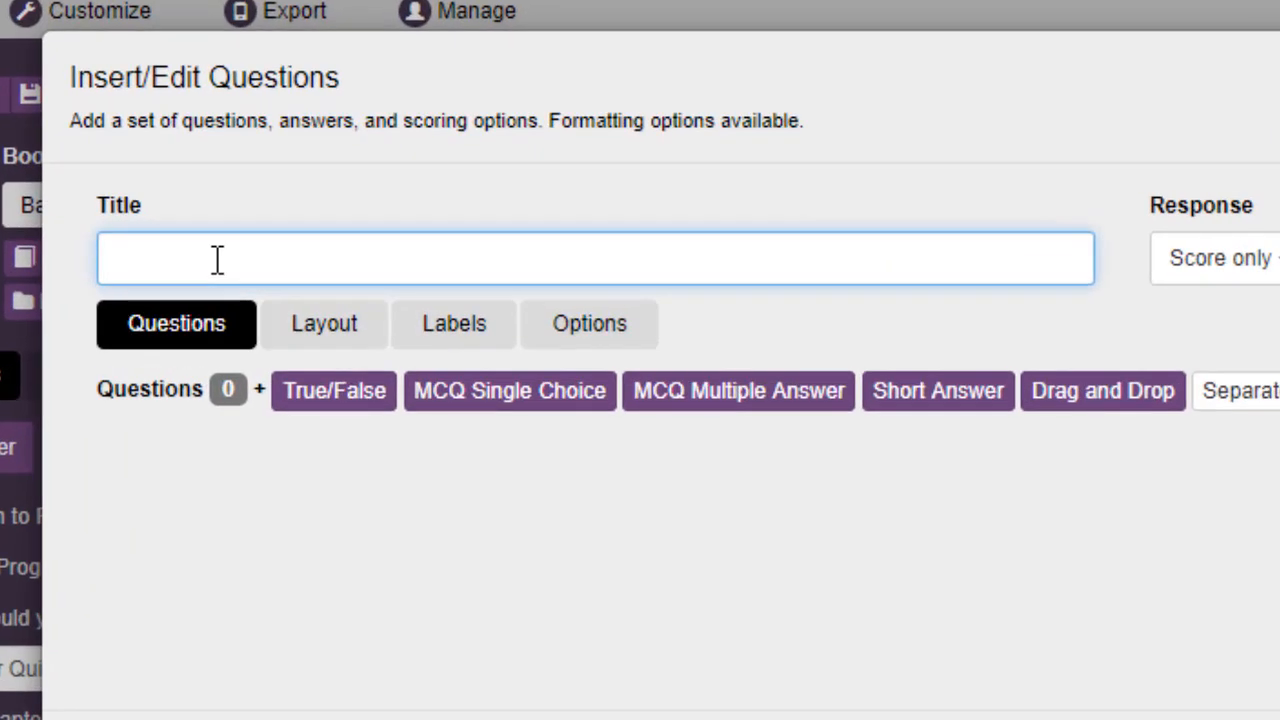
{"action": "type", "text": "Chater"}
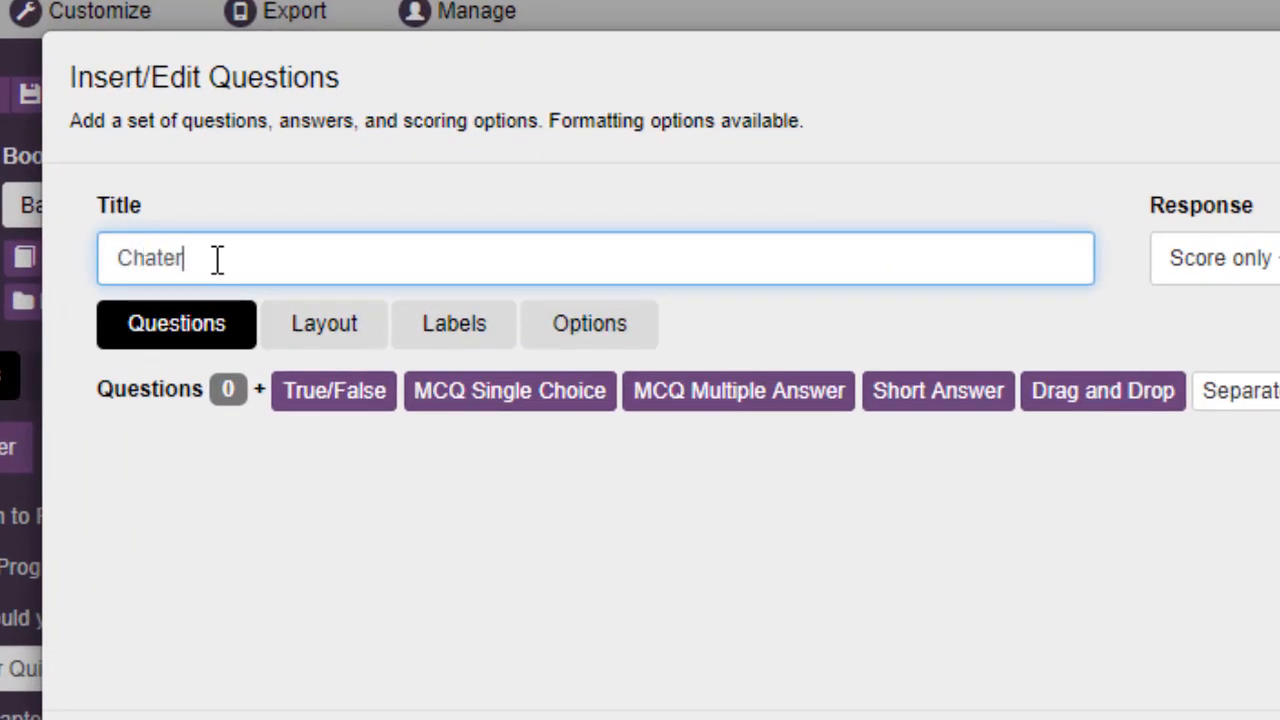
{"action": "key", "text": "BackSpace"}
{"action": "key", "text": "BackSpace"}
{"action": "key", "text": "BackSpace"}
{"action": "type", "text": "pter 1 - Introduc"}
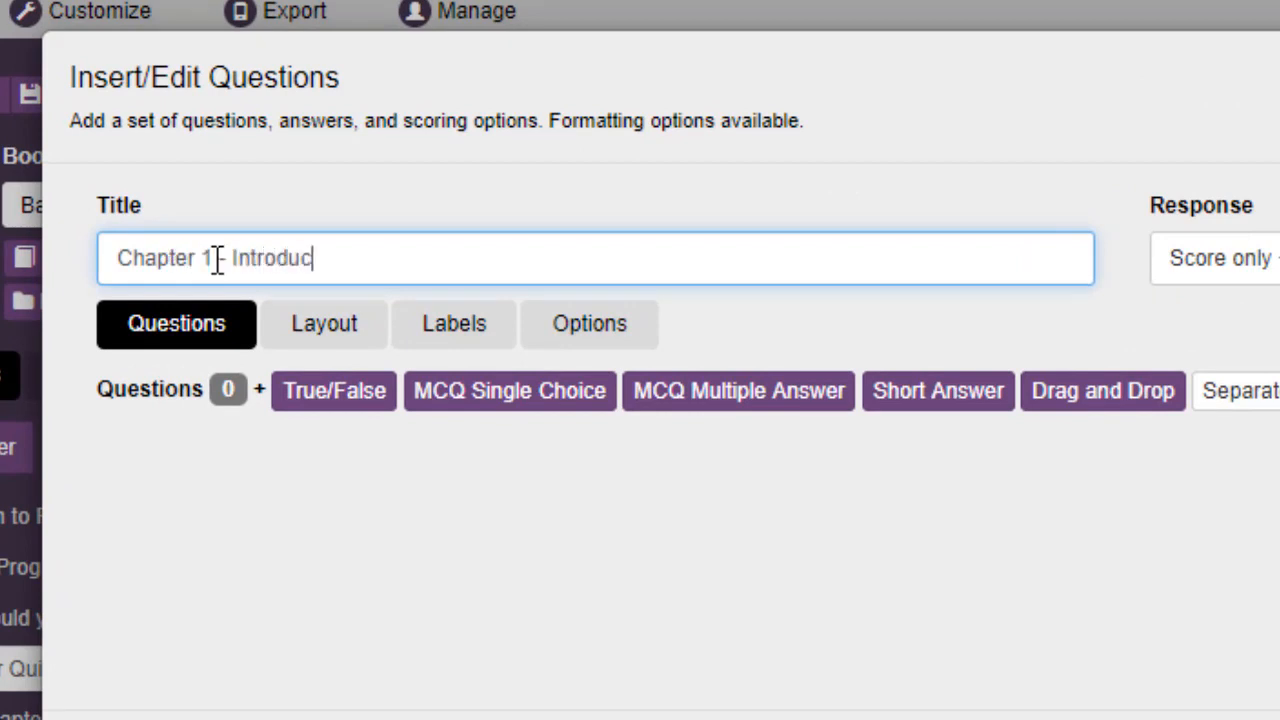
{"action": "type", "text": "tion to"}
{"action": "key", "text": "BackSpace"}
{"action": "key", "text": "BackSpace"}
{"action": "type", "text": "to Pro"}
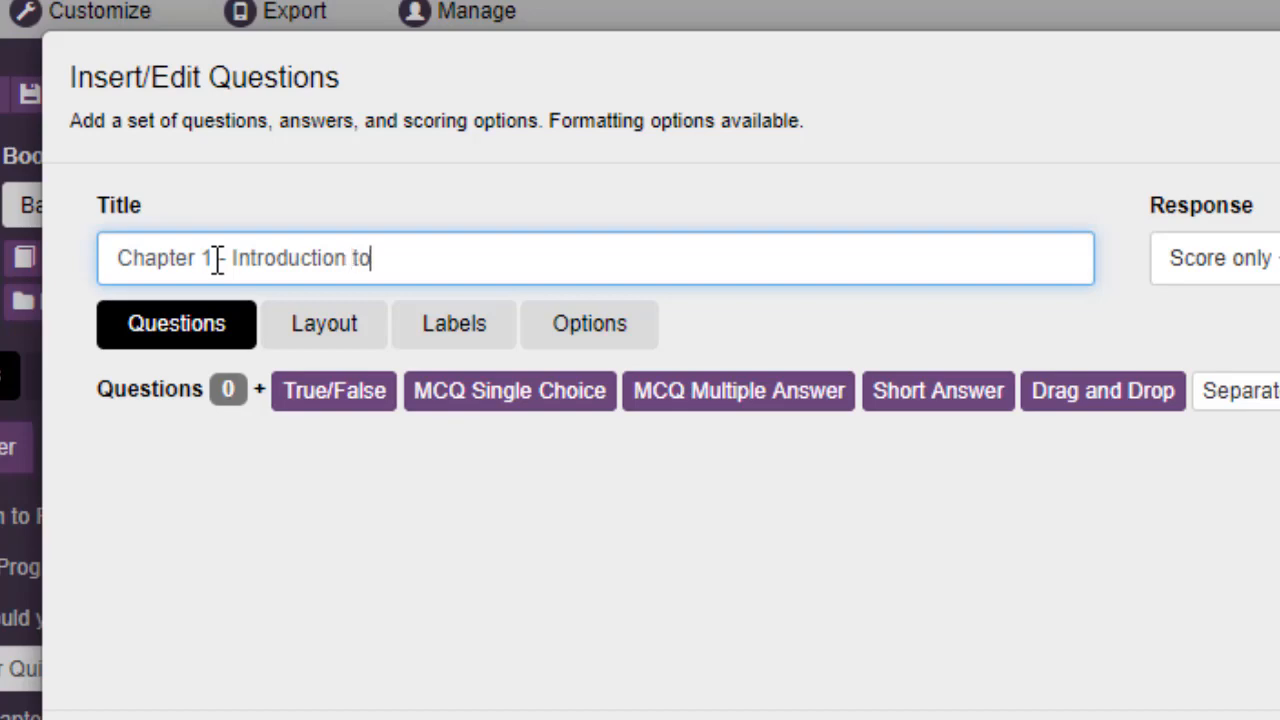
{"action": "type", "text": "gramming"}
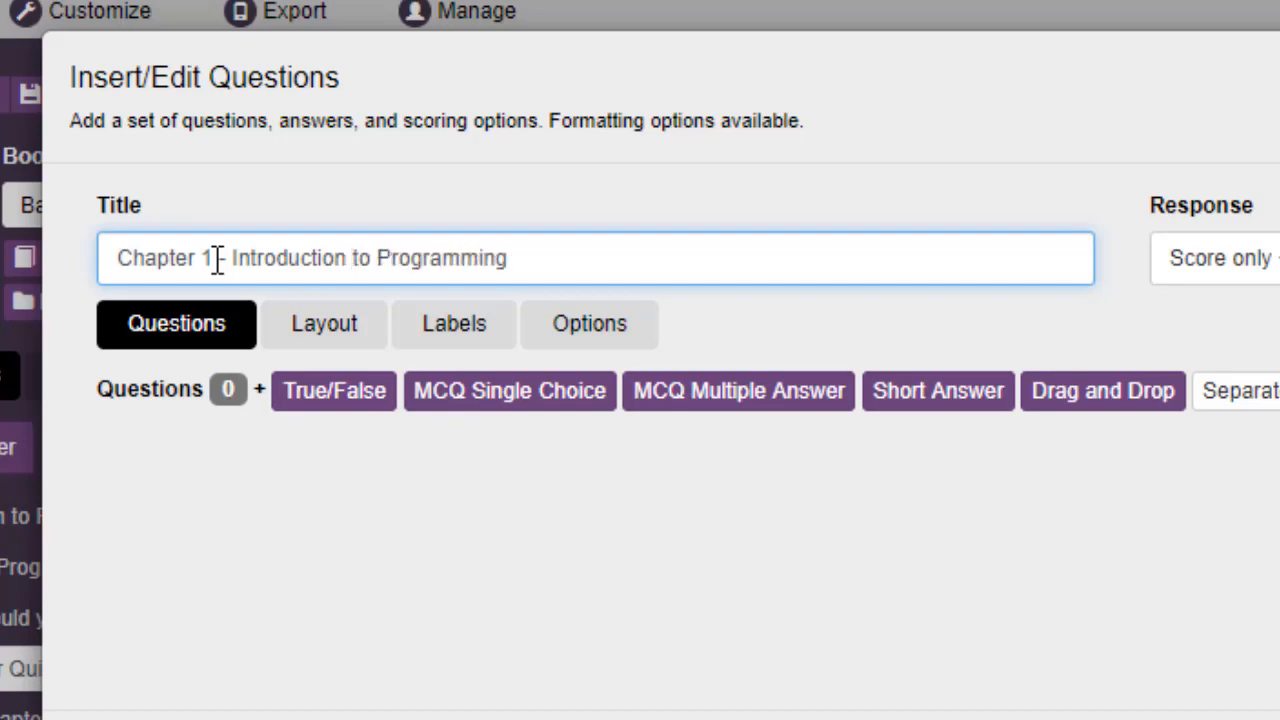
{"action": "left_click", "coordinate": [590, 518]}
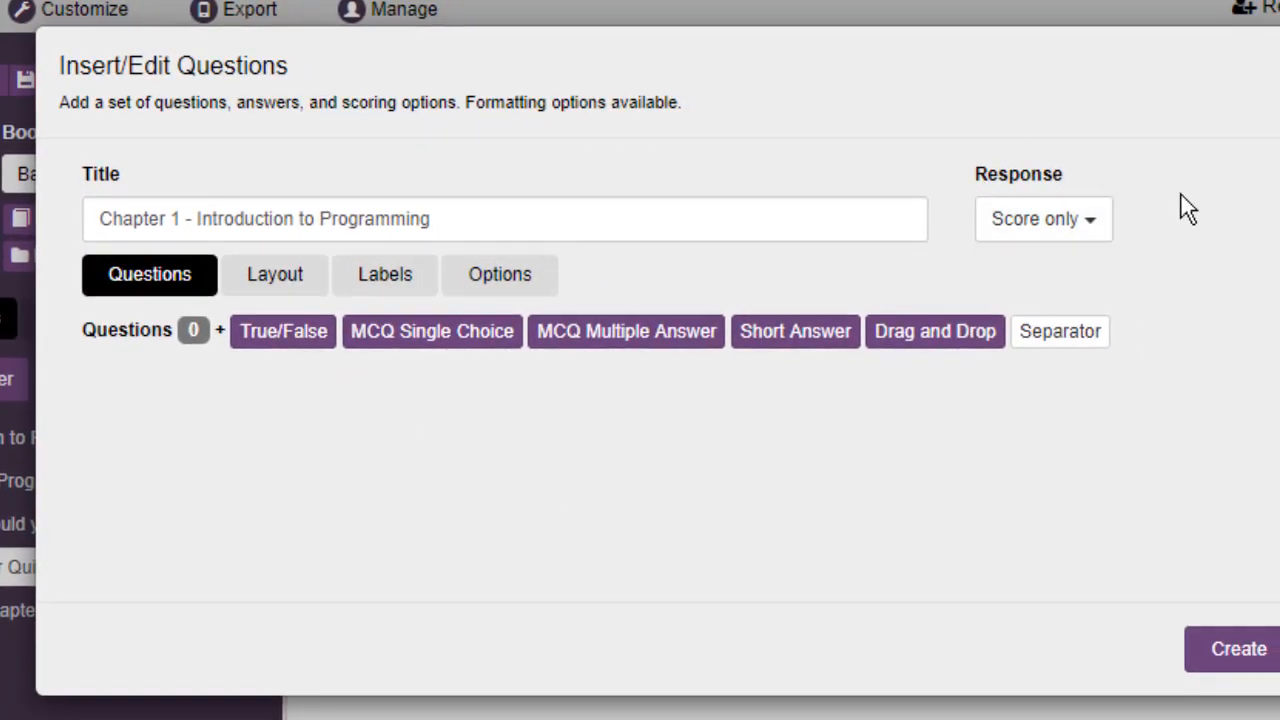
Set the question set's response to "Score and answer report" and switch to the quiz questions in Word
{"action": "left_click", "coordinate": [1076, 228]}
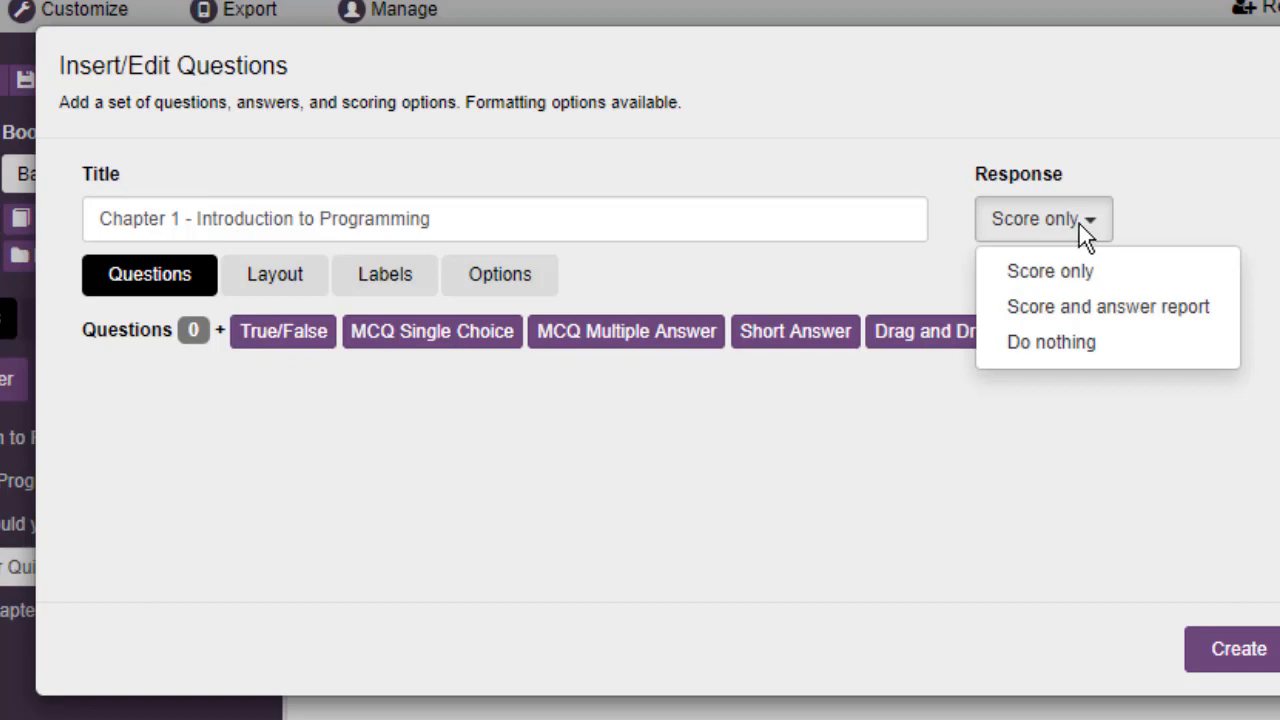
{"action": "left_click", "coordinate": [1162, 305]}
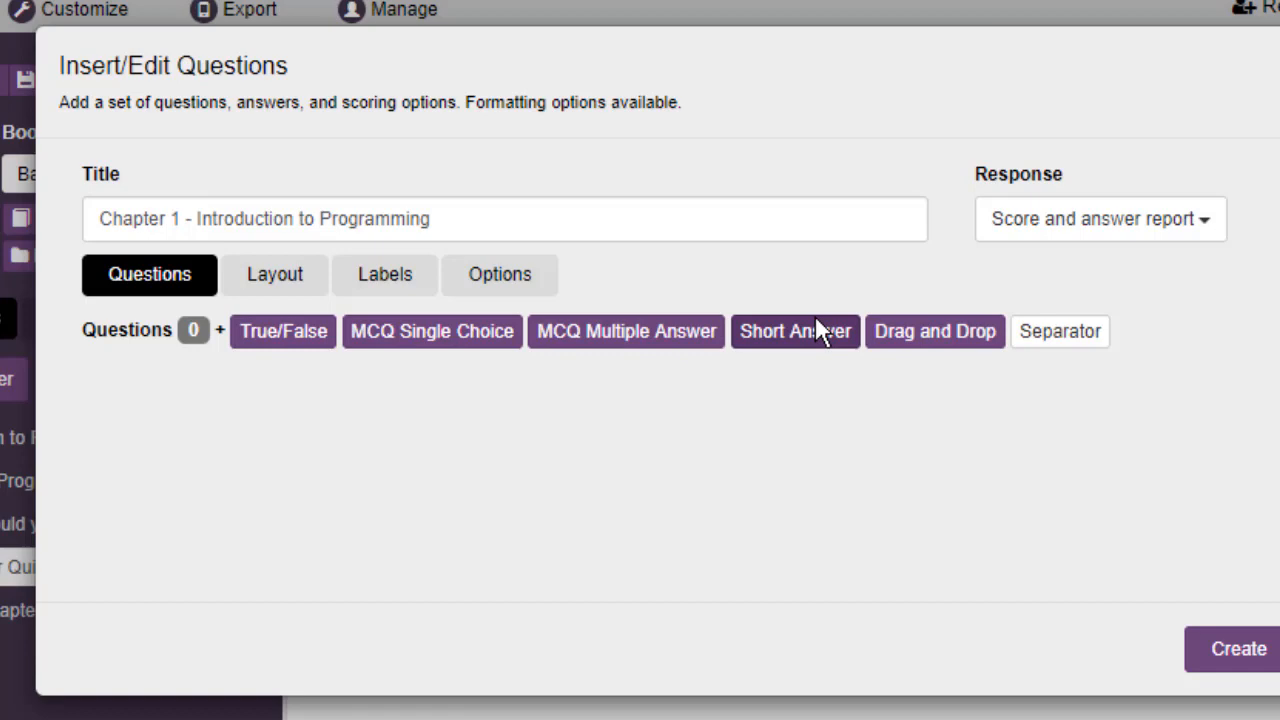
{"action": "key", "text": "alt+Tab"}
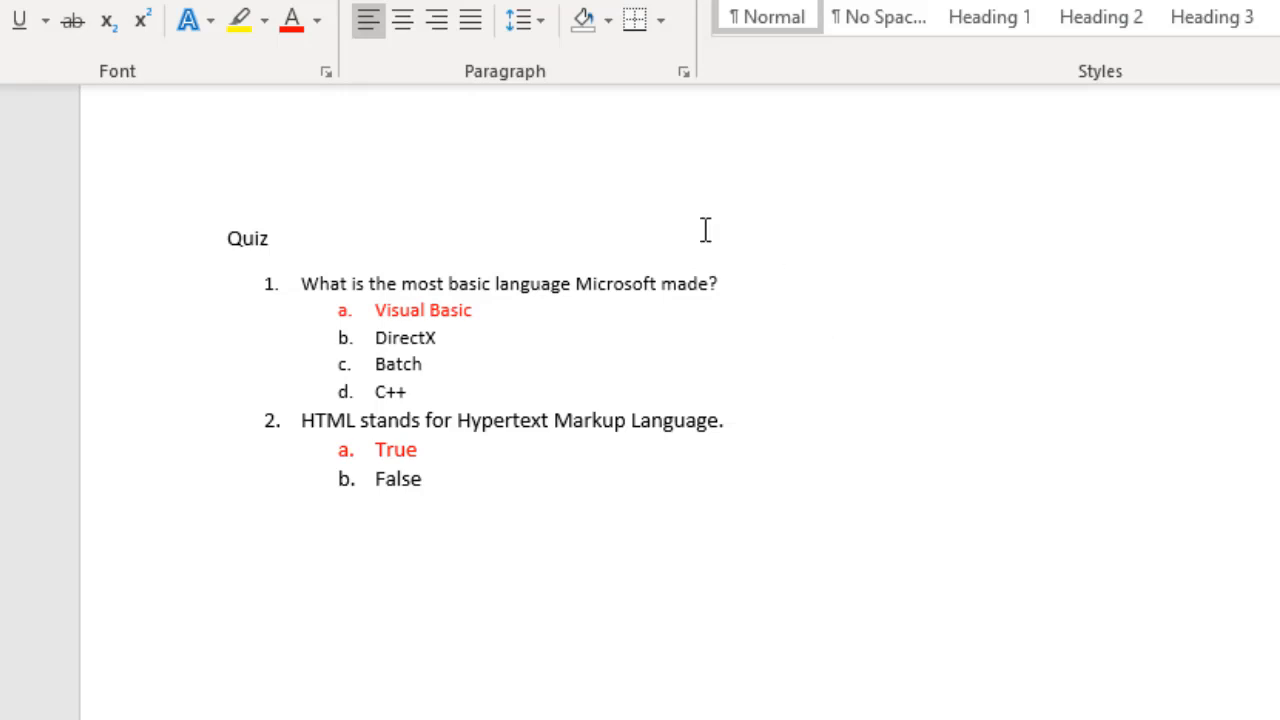
Review the two quiz questions and their answer choices in the Word document
{"action": "left_click_drag", "start_coordinate": [246, 286], "coordinate": [689, 517]}
{"action": "left_click", "coordinate": [689, 517]}
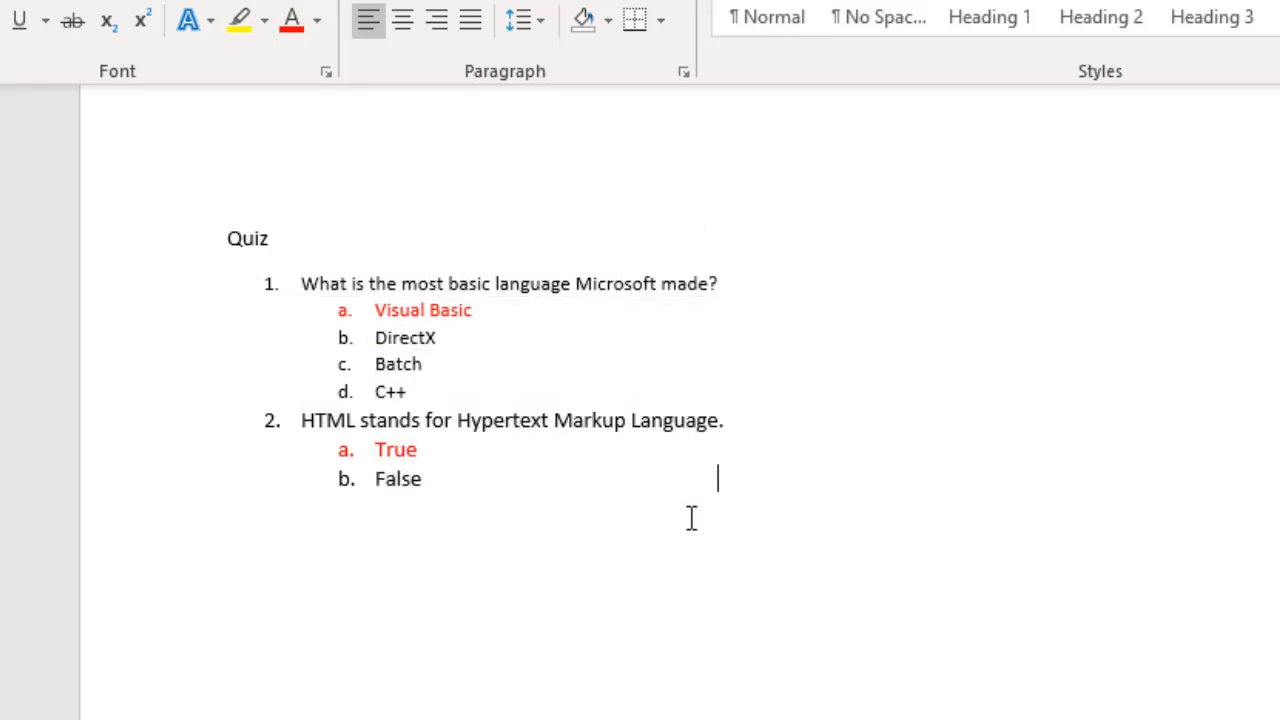
{"action": "left_click", "coordinate": [583, 446]}
{"action": "left_click_drag", "start_coordinate": [494, 380], "coordinate": [183, 277]}
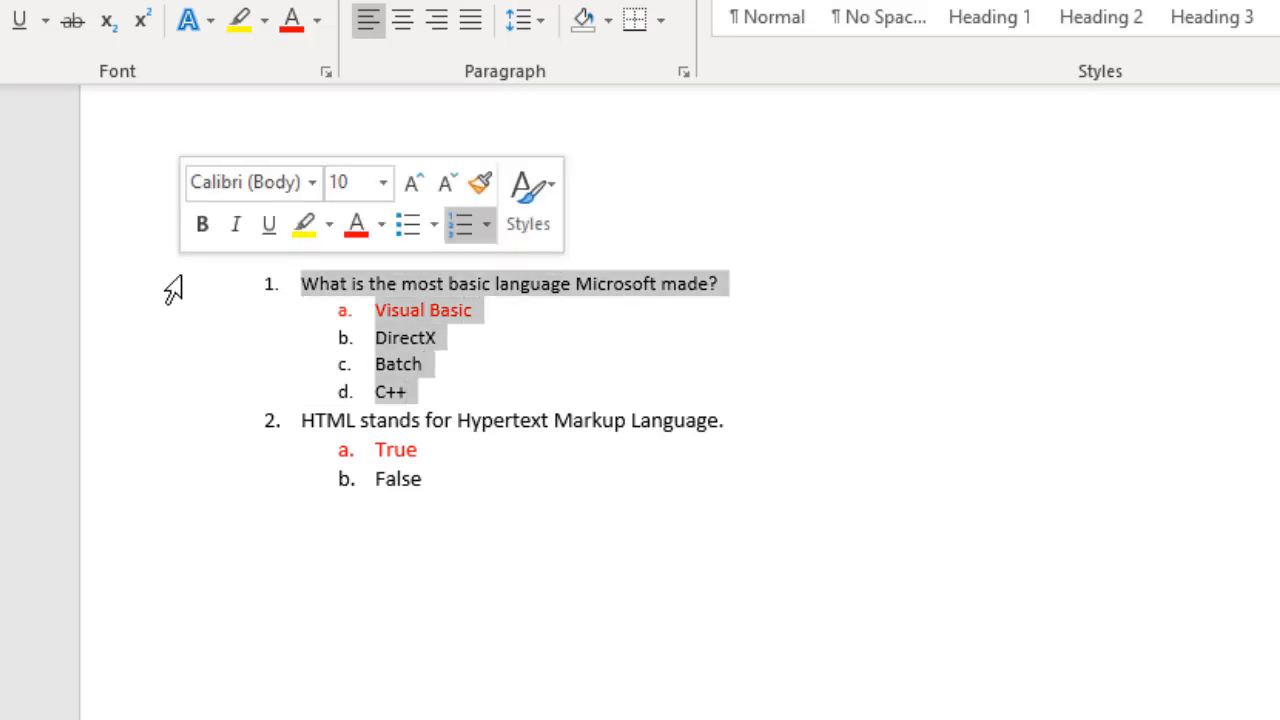
{"action": "left_click", "coordinate": [676, 338]}
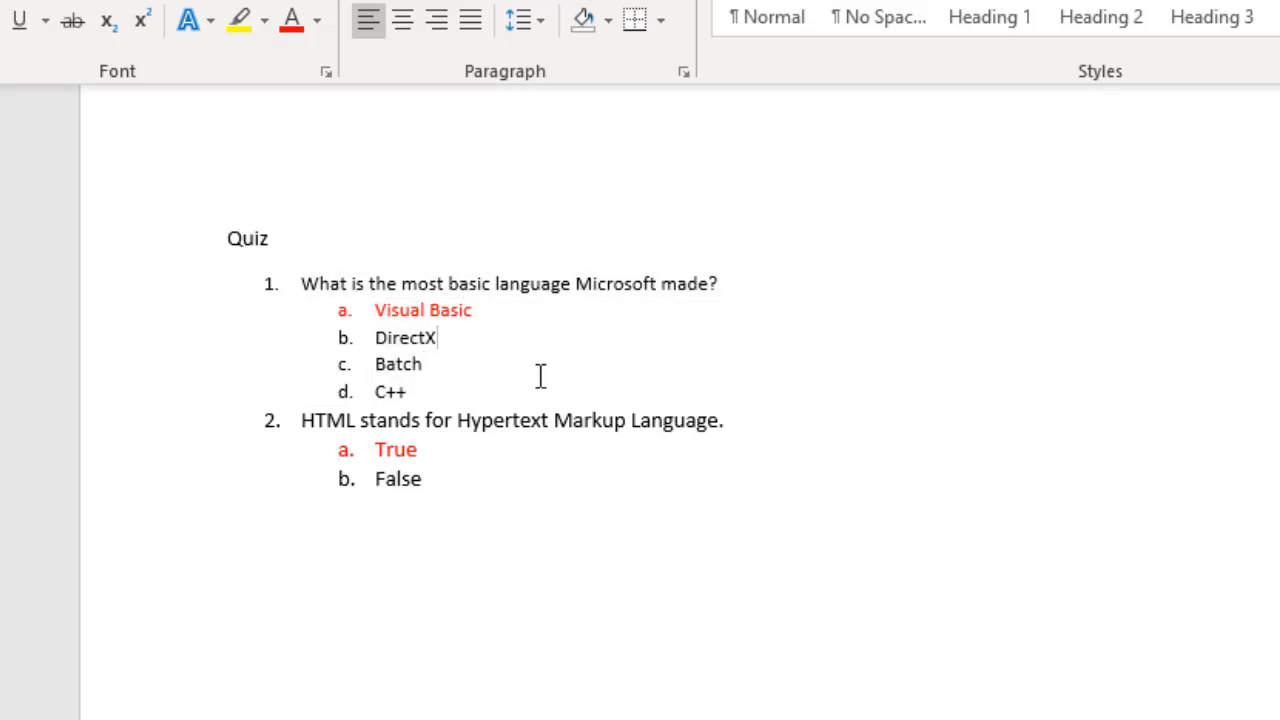
{"action": "left_click_drag", "start_coordinate": [462, 387], "coordinate": [211, 257]}
{"action": "left_click", "coordinate": [211, 255]}
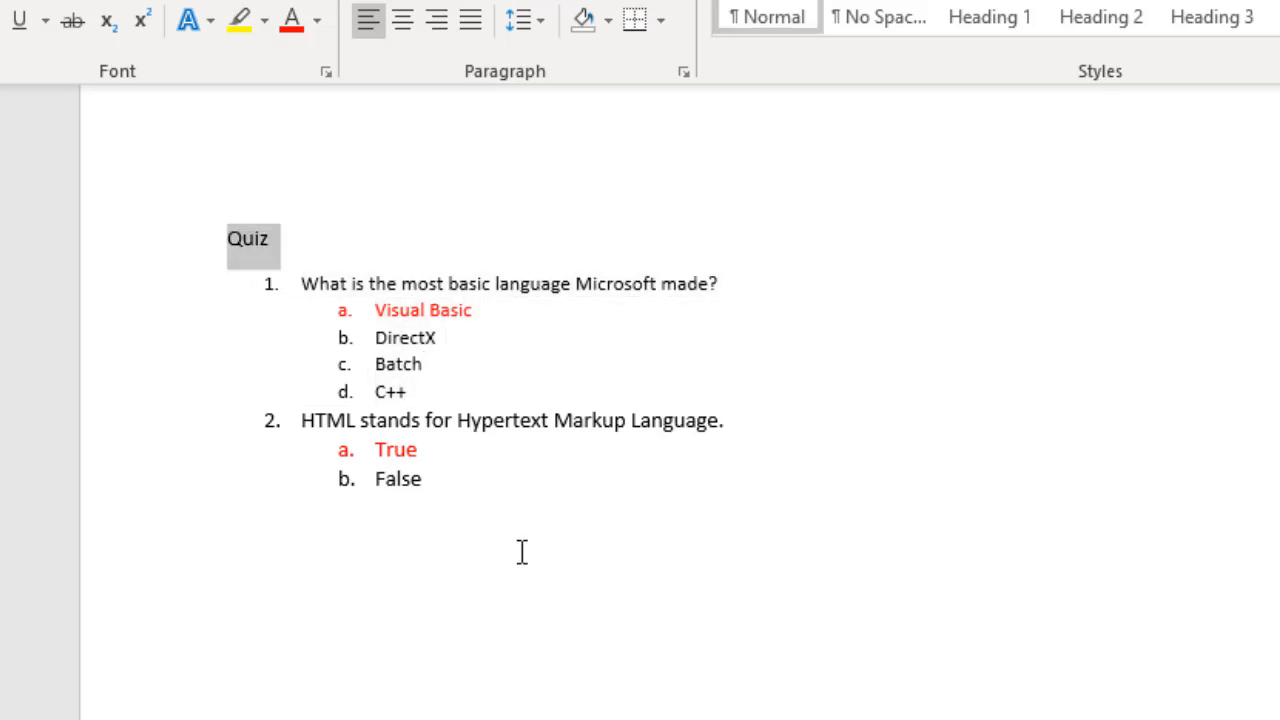
{"action": "left_click", "coordinate": [415, 495]}
{"action": "left_click_drag", "start_coordinate": [458, 492], "coordinate": [189, 414]}
{"action": "left_click", "coordinate": [948, 391]}
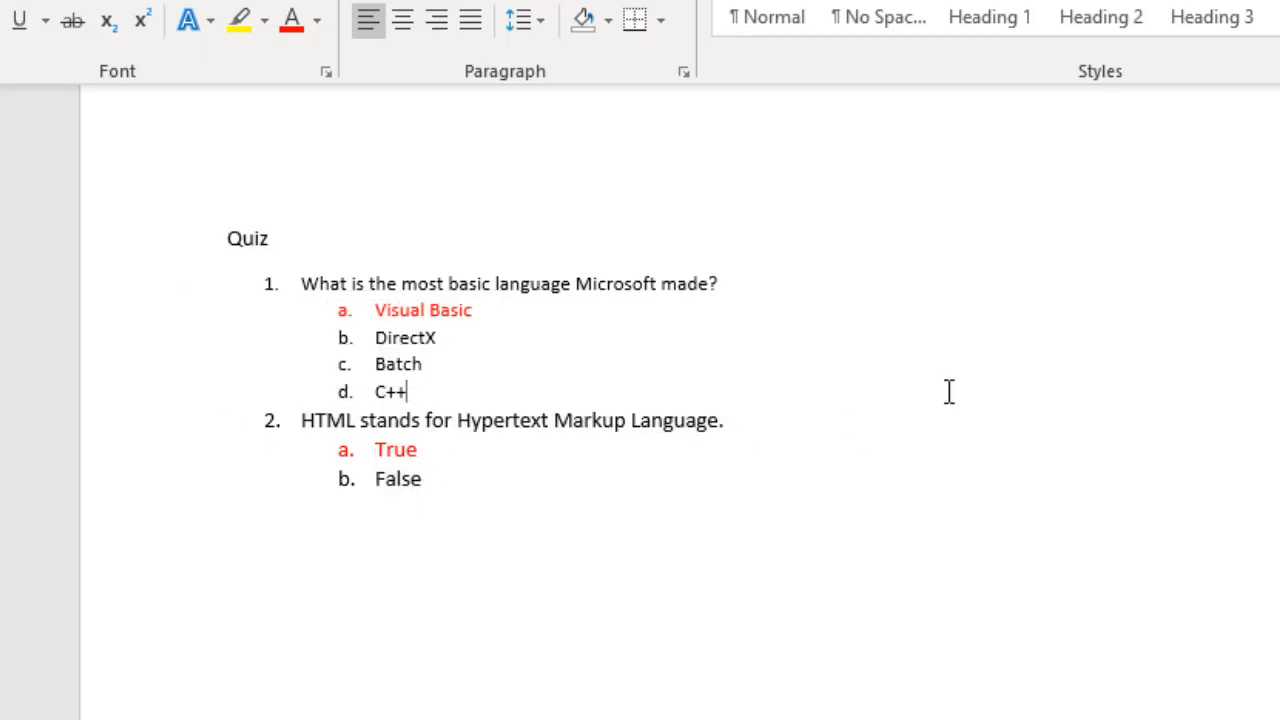
{"action": "left_click_drag", "start_coordinate": [443, 385], "coordinate": [223, 277]}
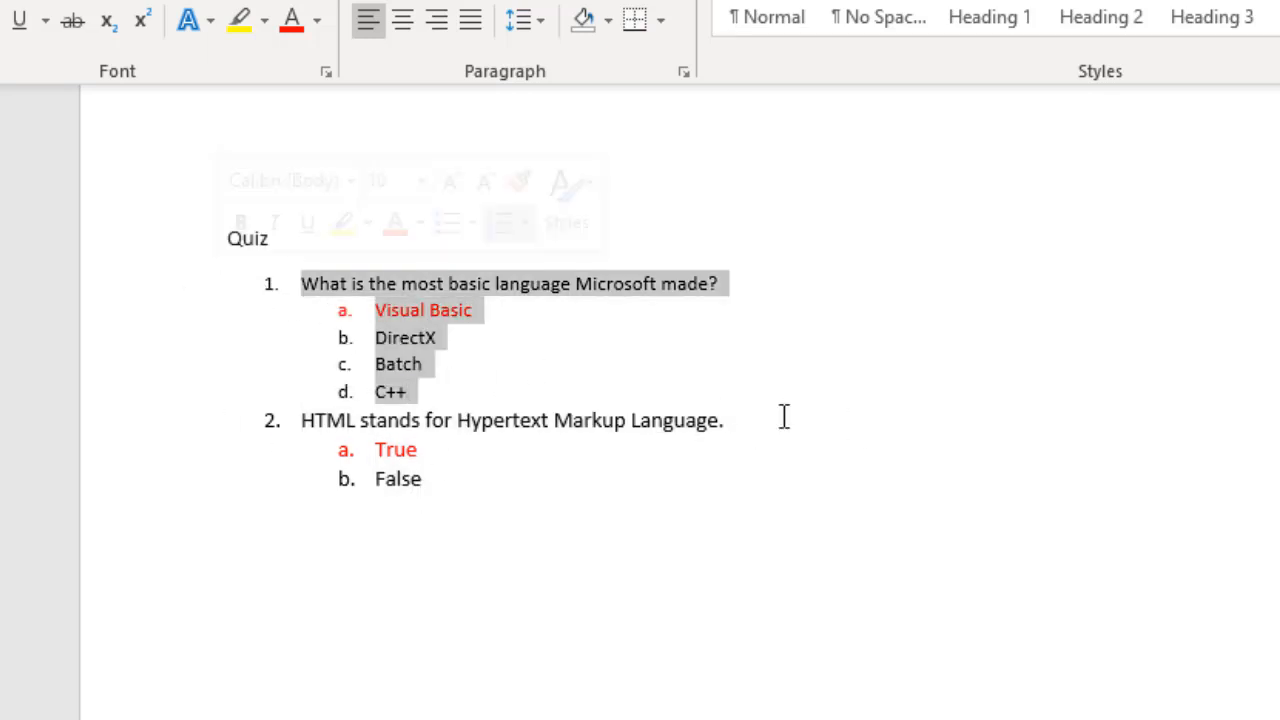
{"action": "left_click", "coordinate": [819, 428]}
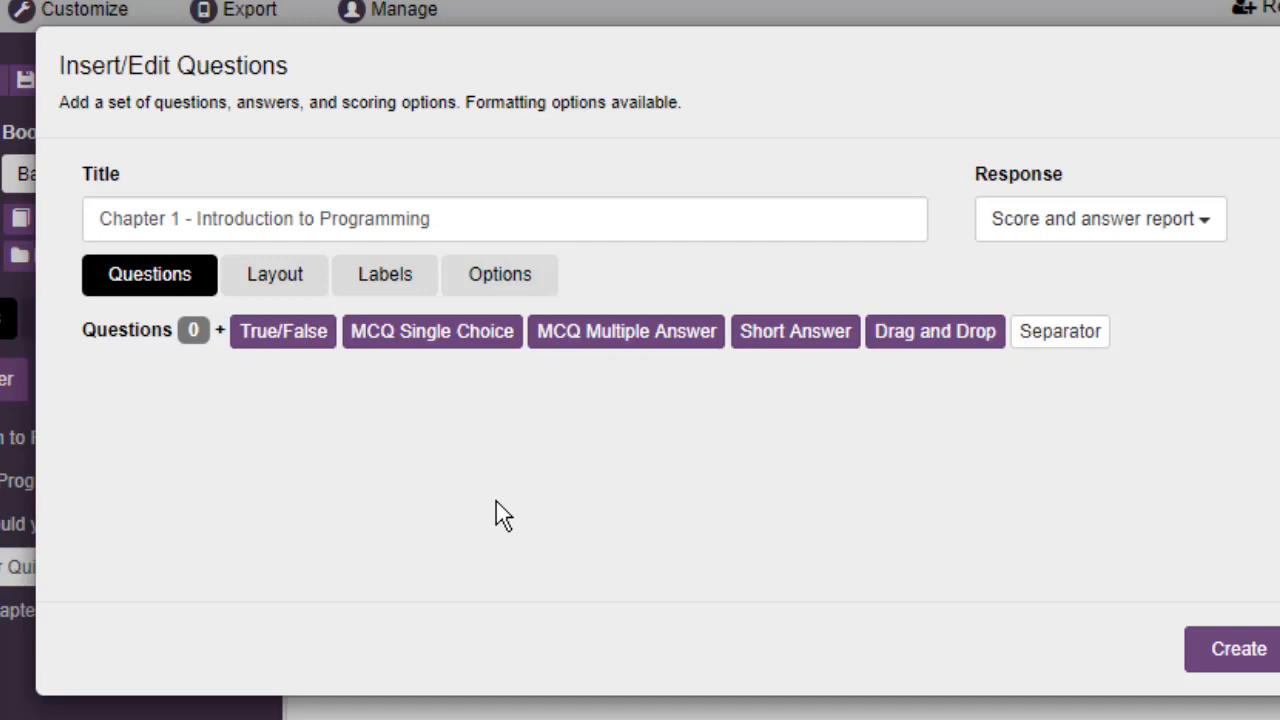
Add an MCQ Single Choice question and copy "What is the most basic language Microsoft made?" from the Word document
{"action": "left_click", "coordinate": [457, 335]}
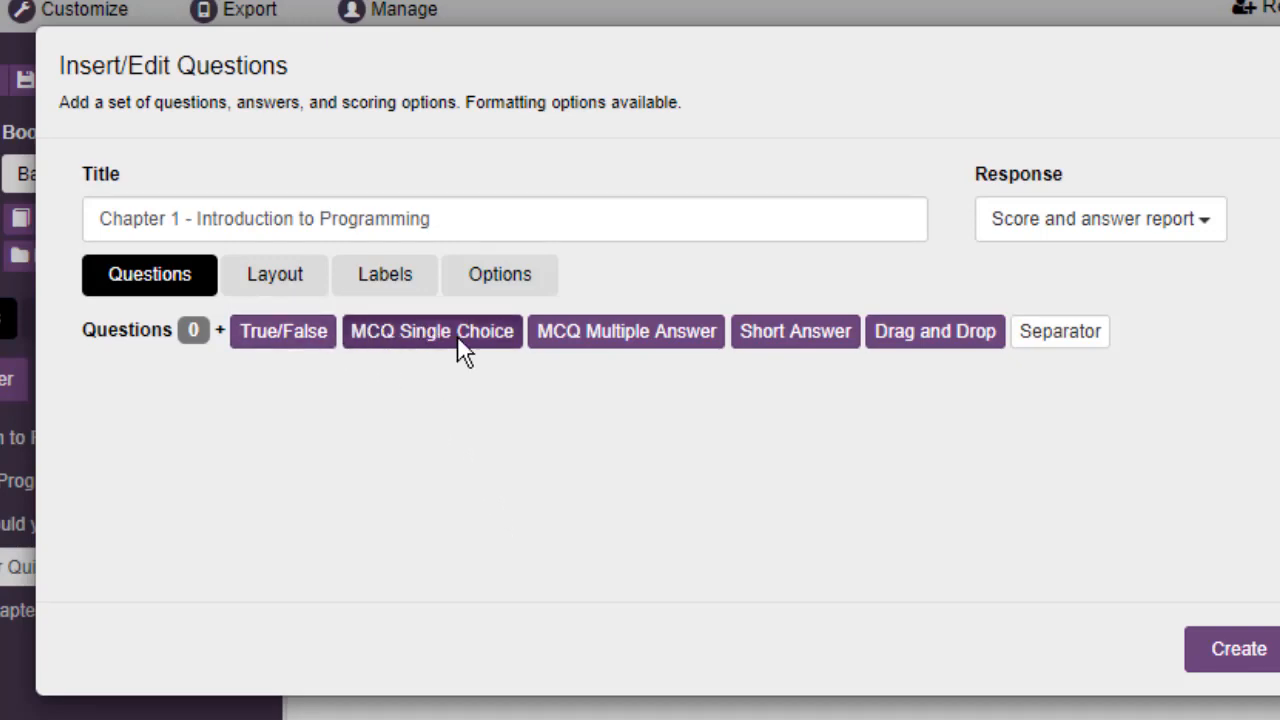
{"action": "left_click", "coordinate": [375, 424]}
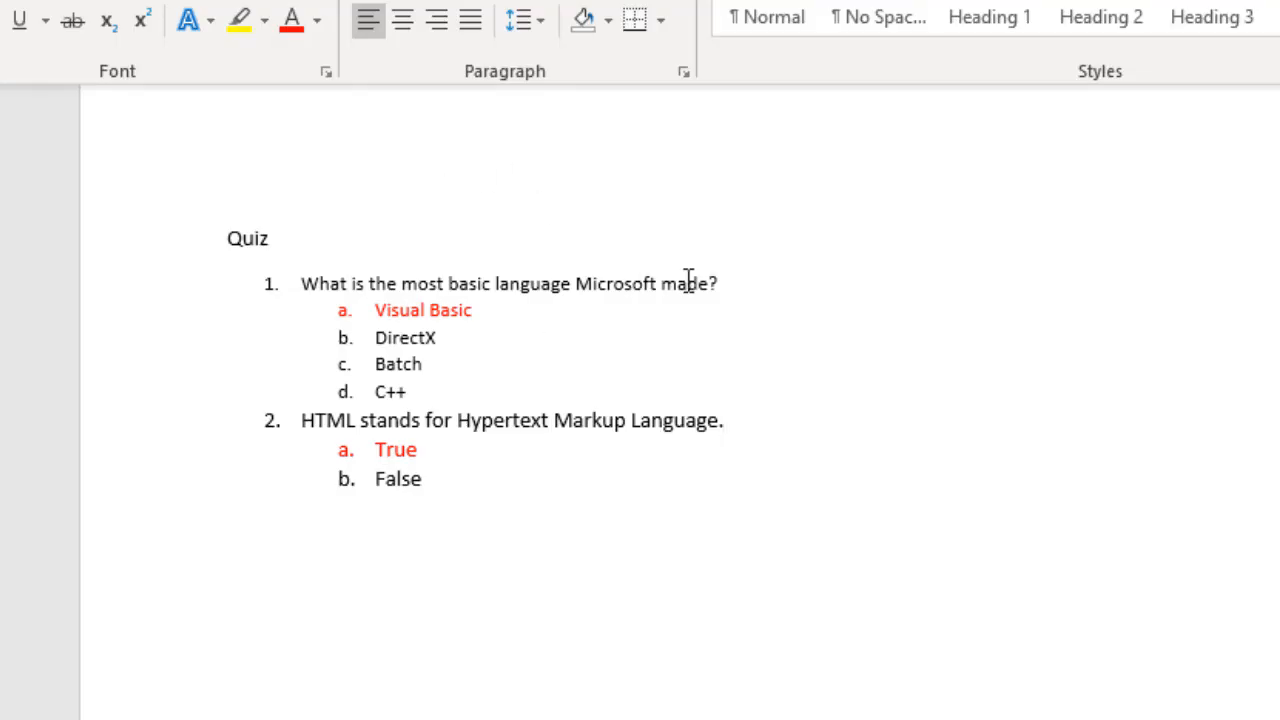
{"action": "left_click_drag", "start_coordinate": [733, 283], "coordinate": [308, 285]}
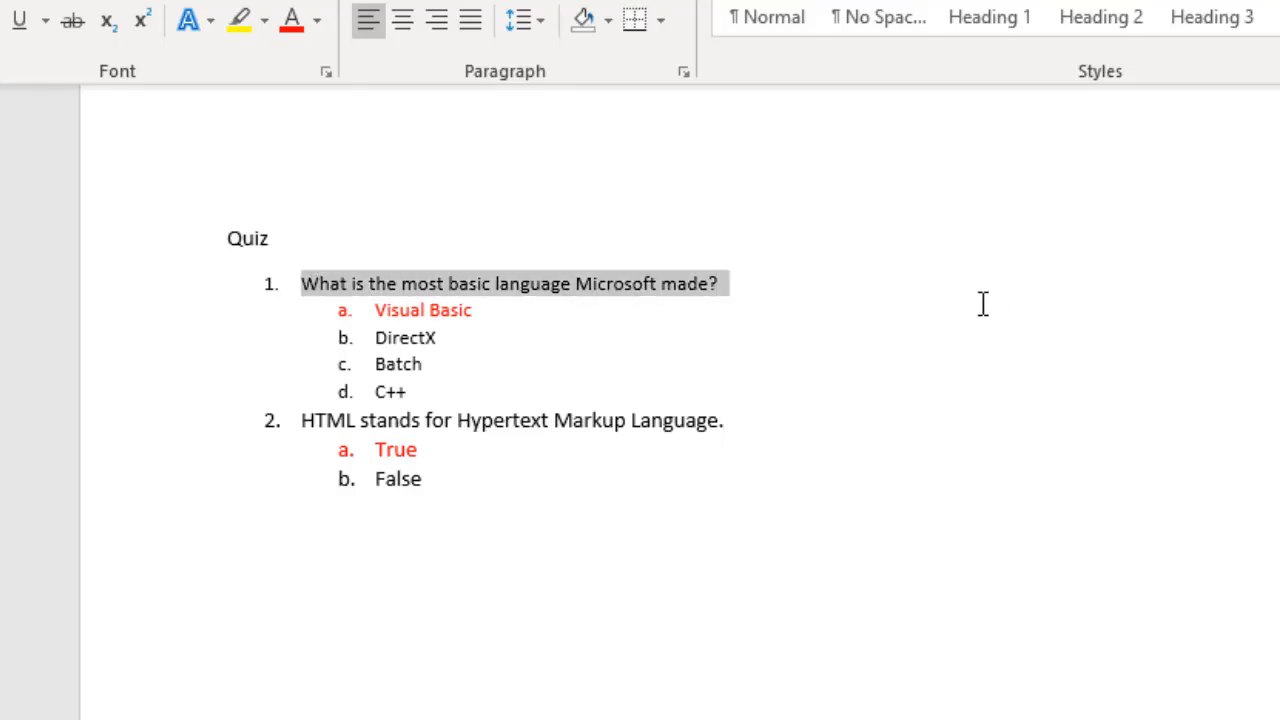
{"action": "right_click", "coordinate": [650, 285]}
{"action": "left_click", "coordinate": [691, 338]}
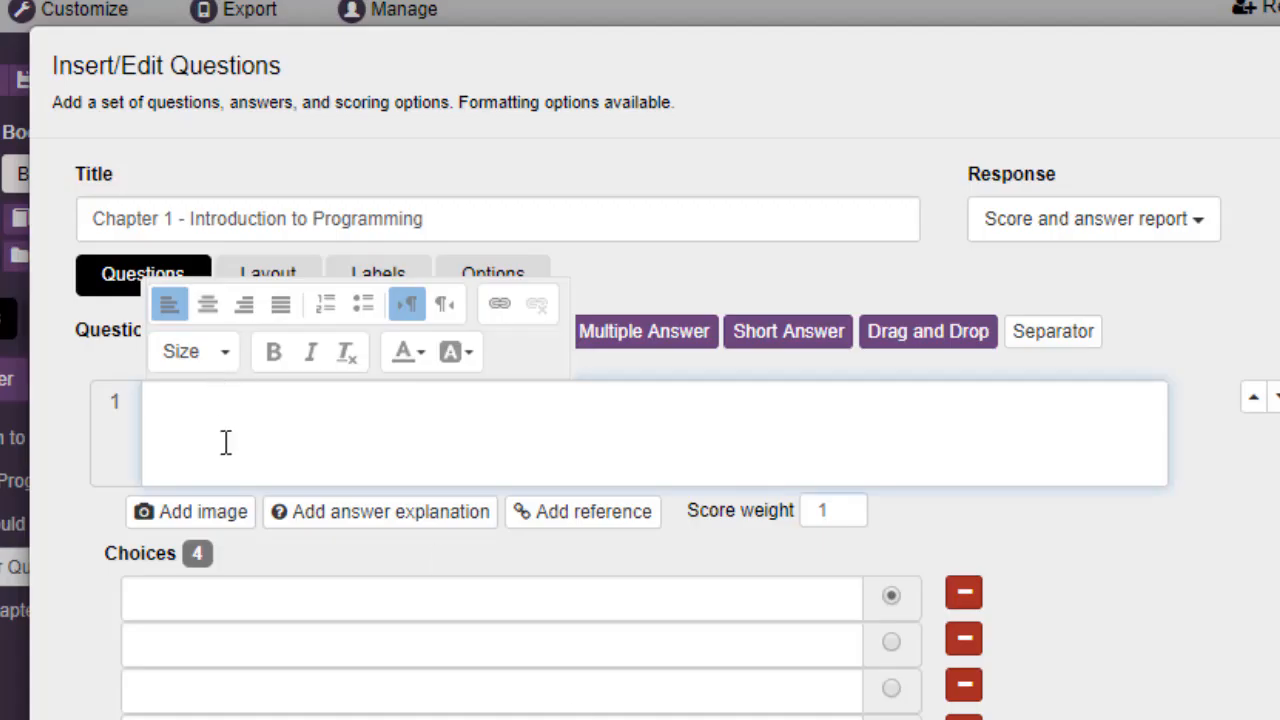
Paste the copied text as question 1 and remove its list numbering
{"action": "right_click", "coordinate": [226, 442]}
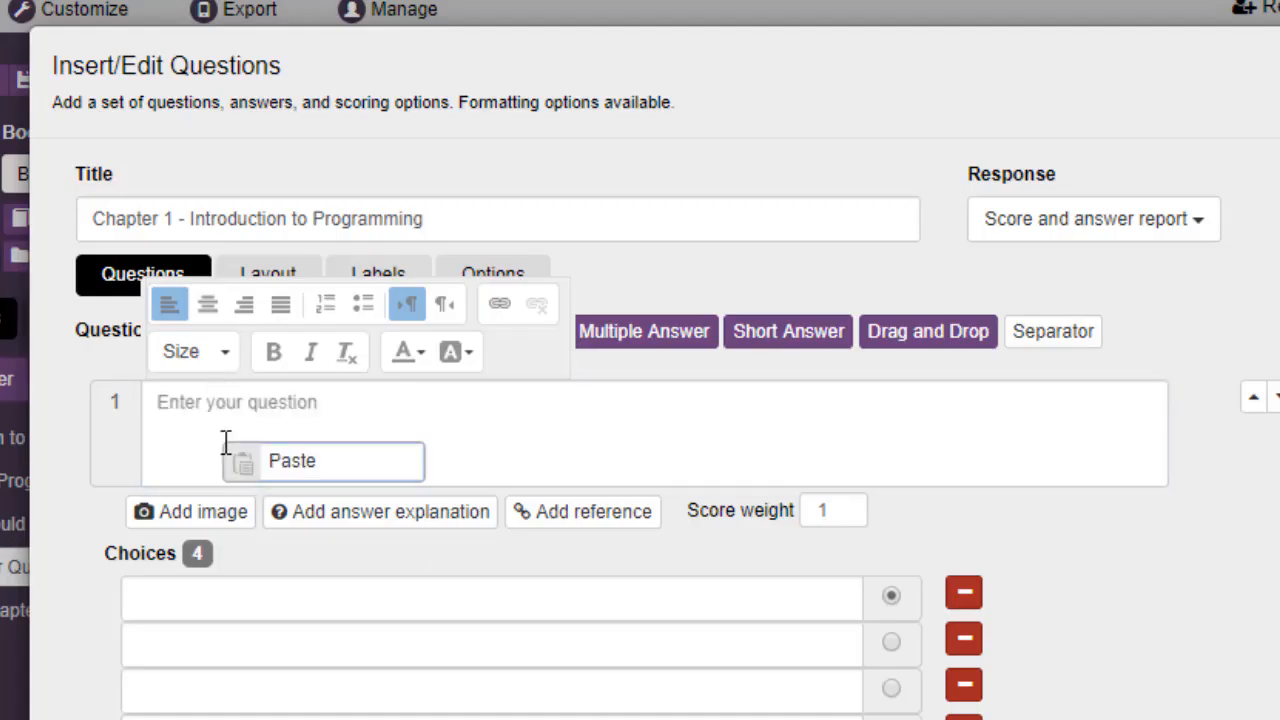
{"action": "left_click", "coordinate": [284, 465]}
{"action": "left_click", "coordinate": [829, 703]}
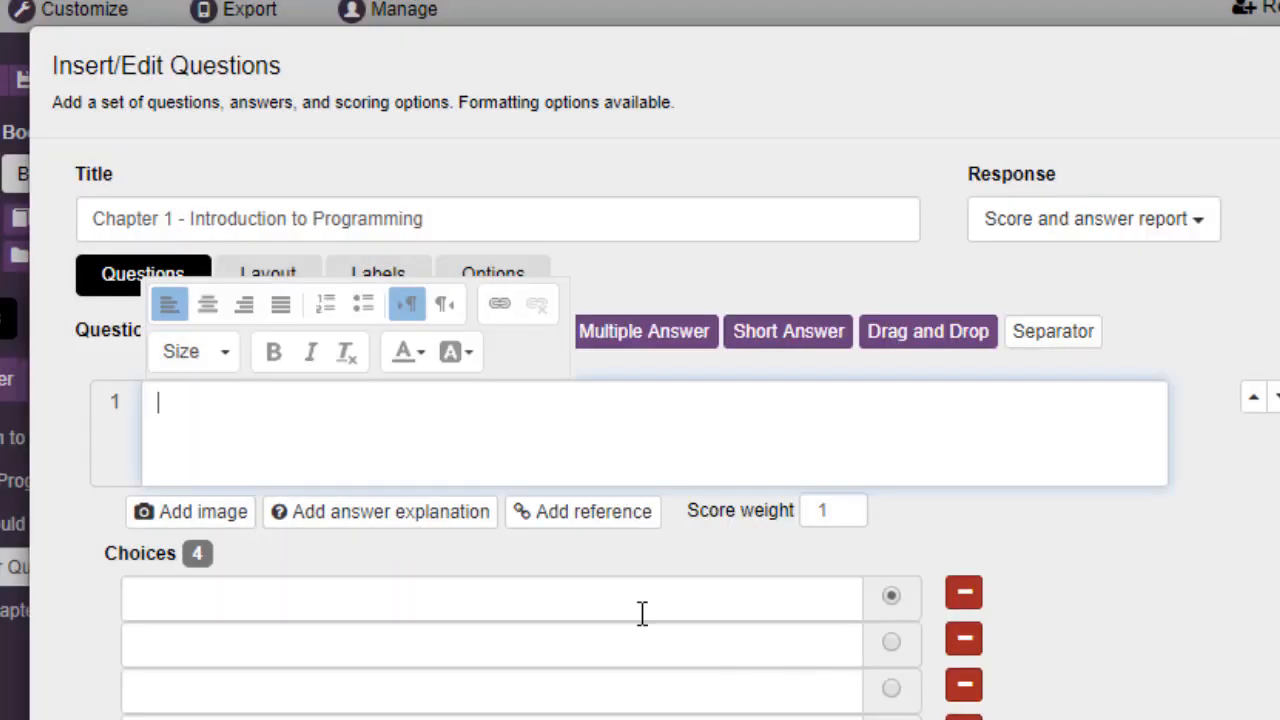
{"action": "key", "text": "ctrl+v"}
{"action": "left_click", "coordinate": [224, 407]}
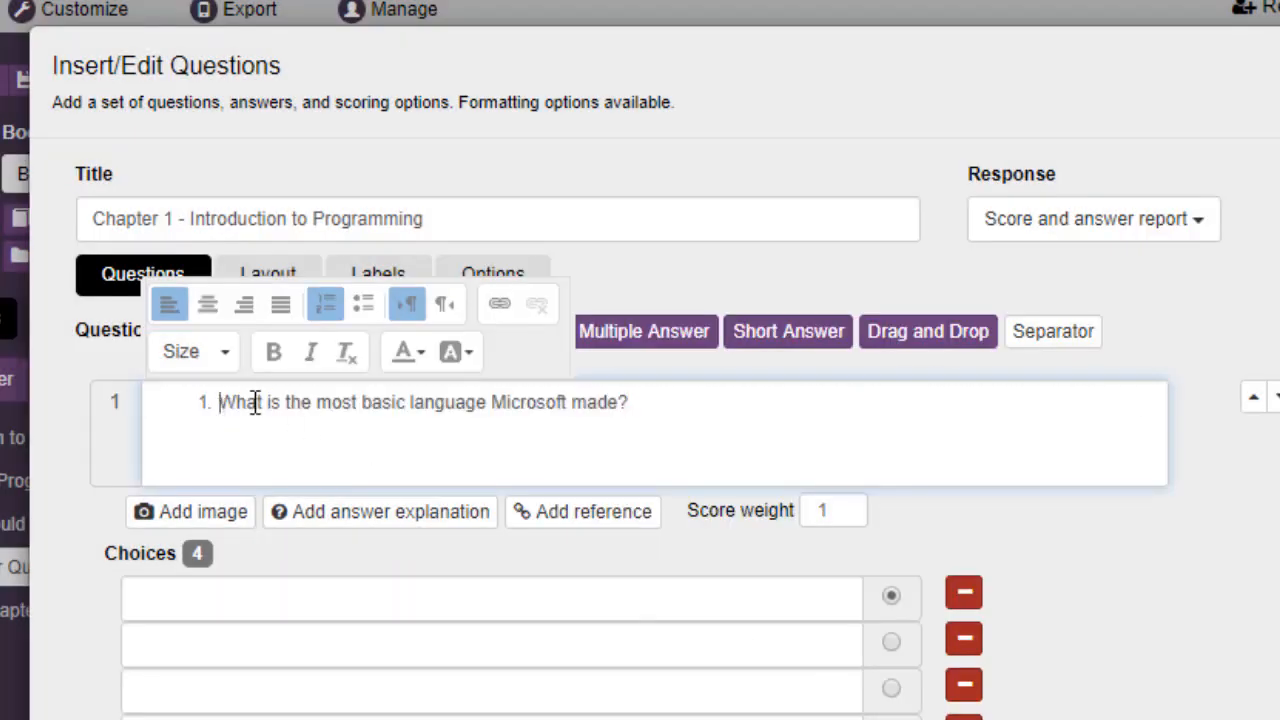
{"action": "key", "text": "BackSpace"}
{"action": "left_click", "coordinate": [943, 437]}
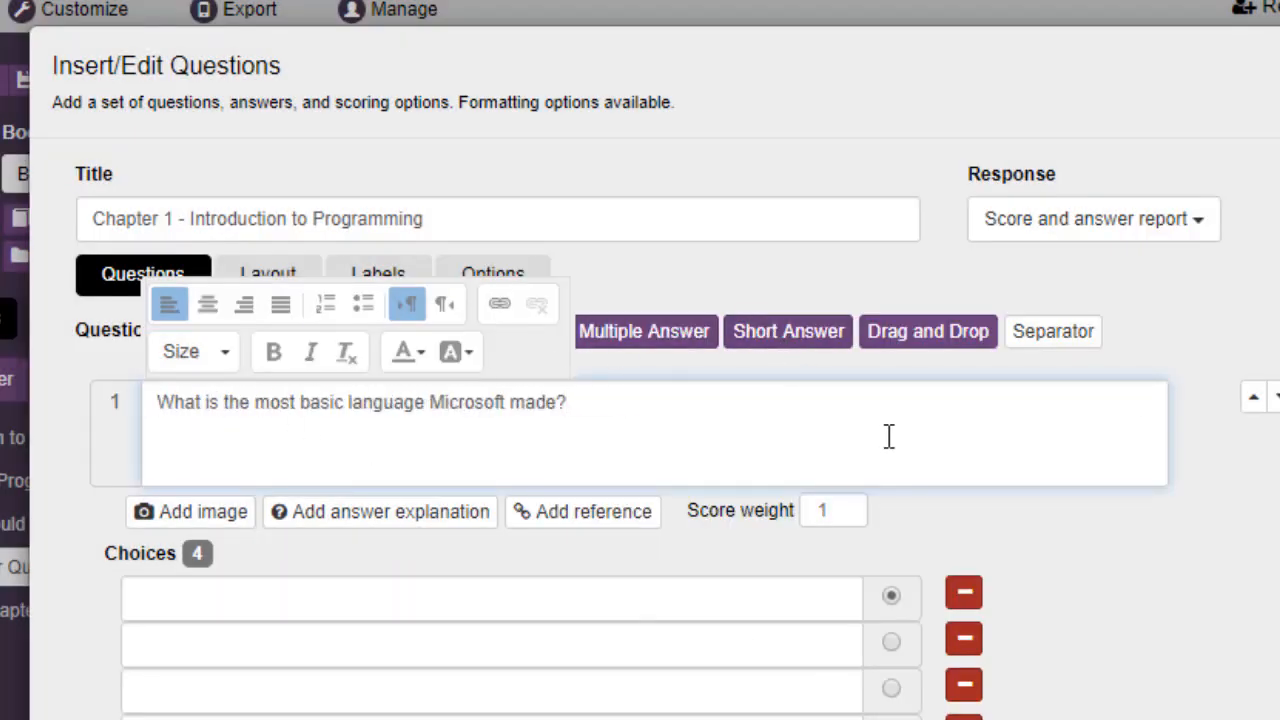
{"action": "left_click", "coordinate": [1246, 580]}
Set the score weight of question 1 to 5
{"action": "scroll", "coordinate": [1180, 550], "scroll_direction": "down", "scroll_amount": 1}
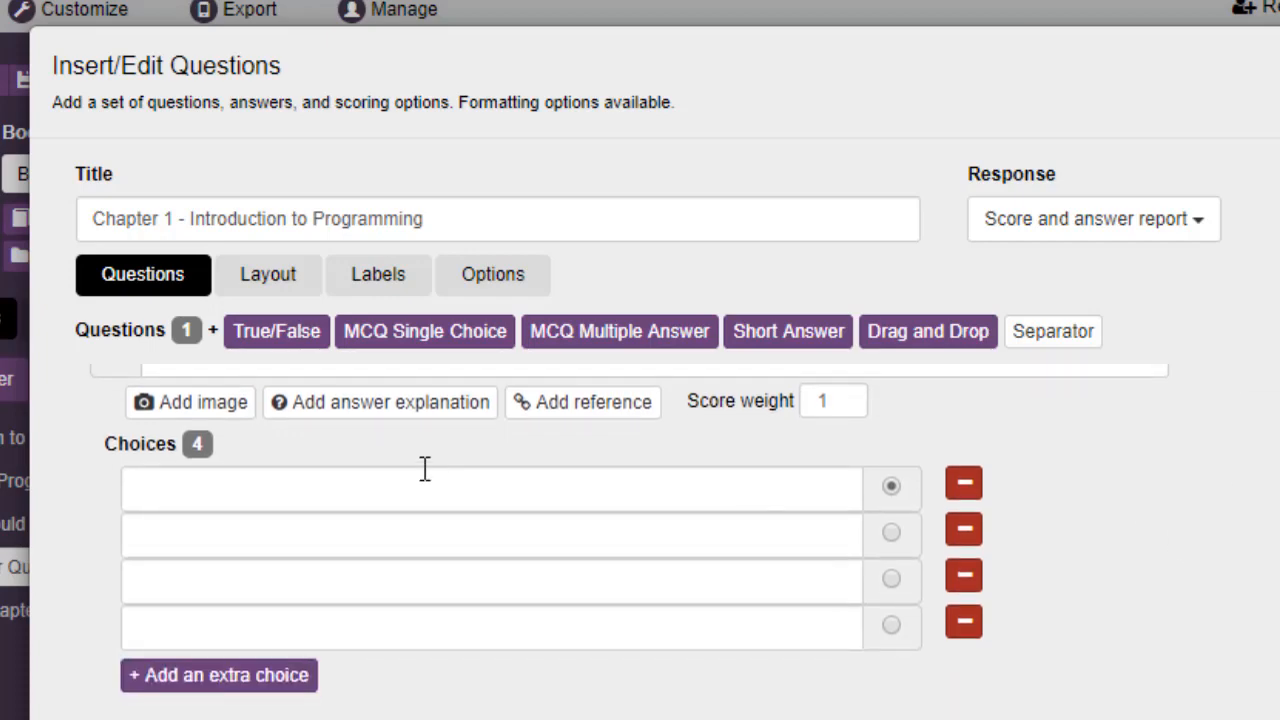
{"action": "scroll", "coordinate": [425, 470], "scroll_direction": "up", "scroll_amount": 1}
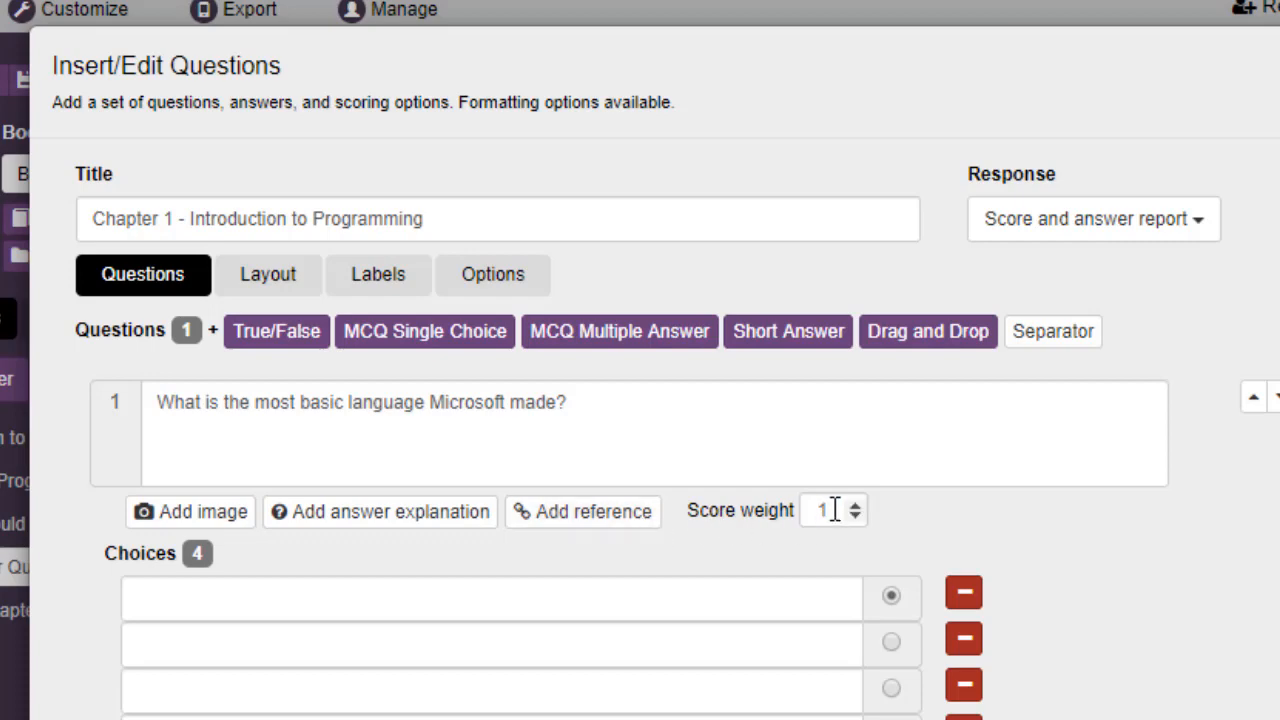
{"action": "left_click_drag", "start_coordinate": [835, 510], "coordinate": [787, 511]}
{"action": "type", "text": "5"}
{"action": "left_click", "coordinate": [1016, 553]}
Fill in the four choices of question 1 as Visual Basic, DirectX, Batch and C++
{"action": "scroll", "coordinate": [369, 463], "scroll_direction": "down", "scroll_amount": 1}
{"action": "left_click", "coordinate": [226, 498]}
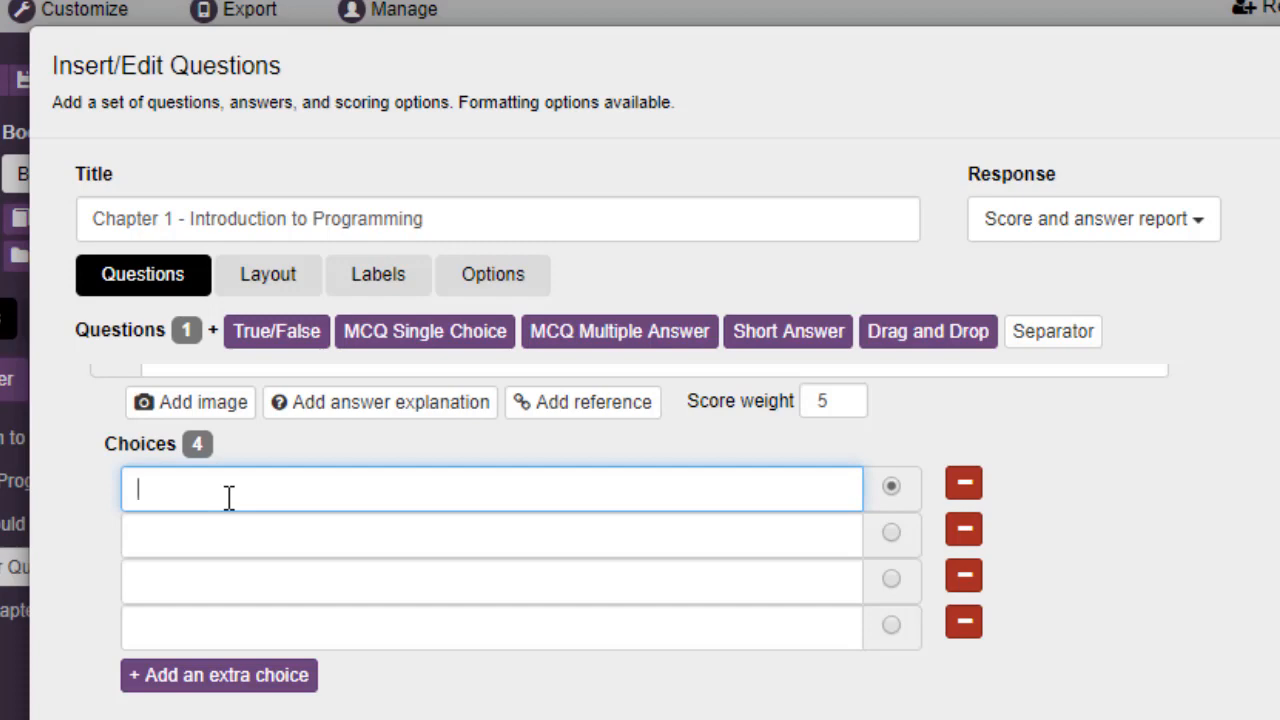
{"action": "type", "text": "Visual Basic"}
{"action": "left_click", "coordinate": [280, 537]}
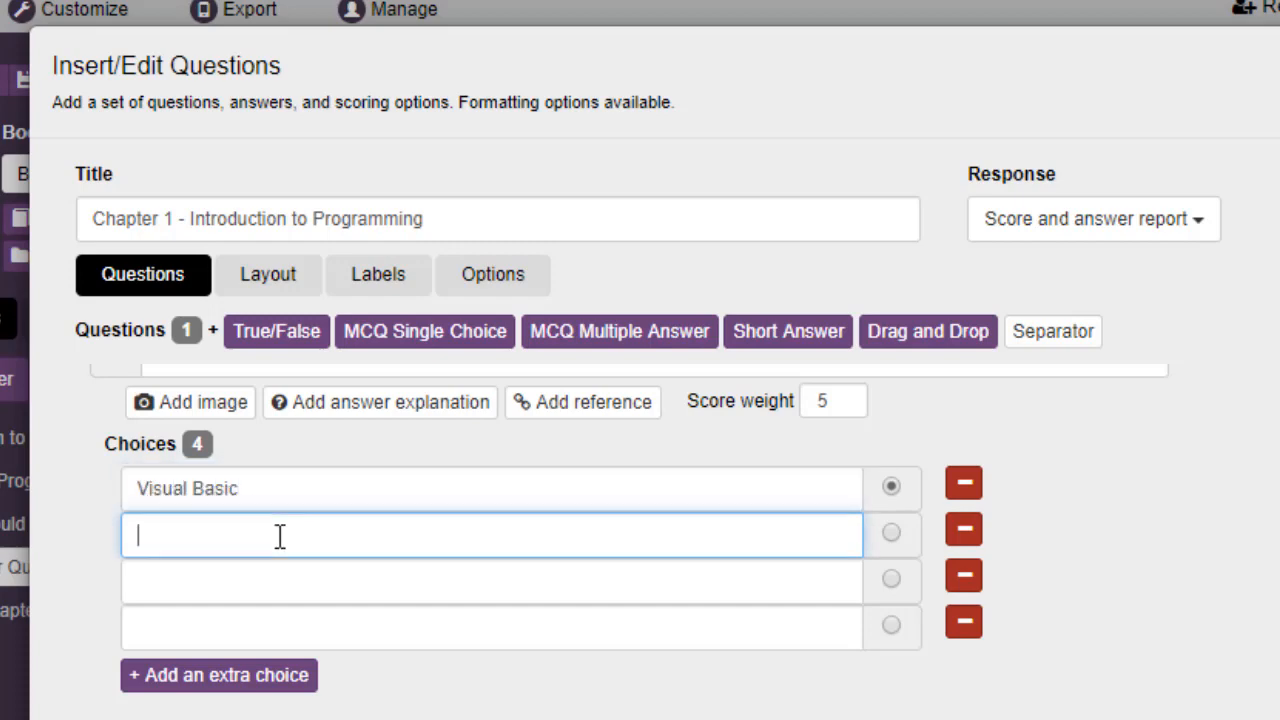
{"action": "type", "text": "Direct X"}
{"action": "left_click", "coordinate": [300, 590]}
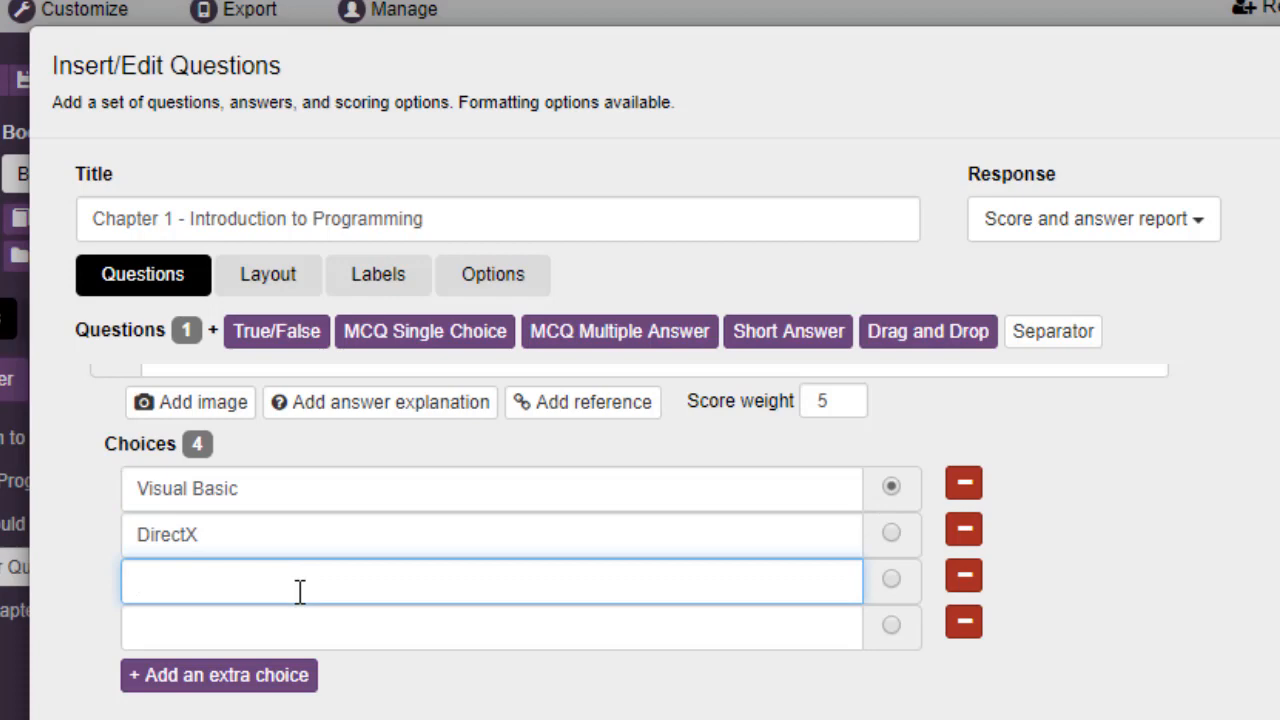
{"action": "type", "text": "Batch"}
{"action": "left_click", "coordinate": [349, 615]}
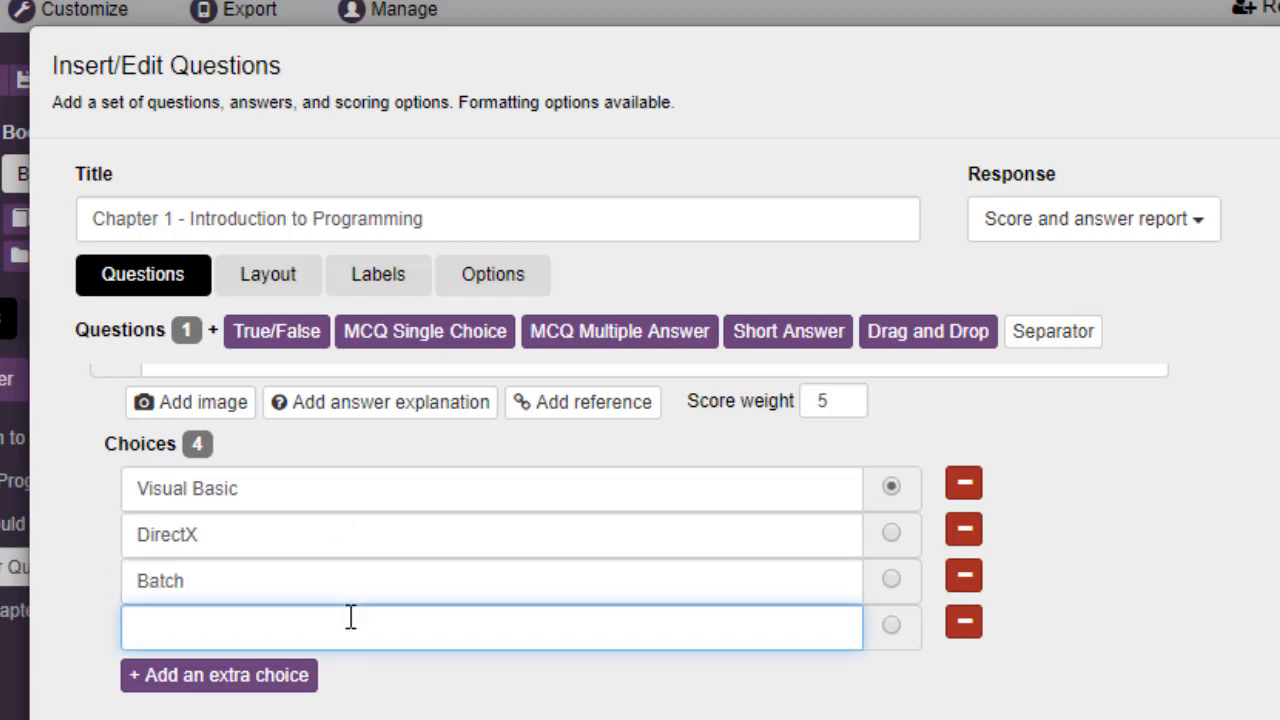
{"action": "key", "text": "alt+Tab"}
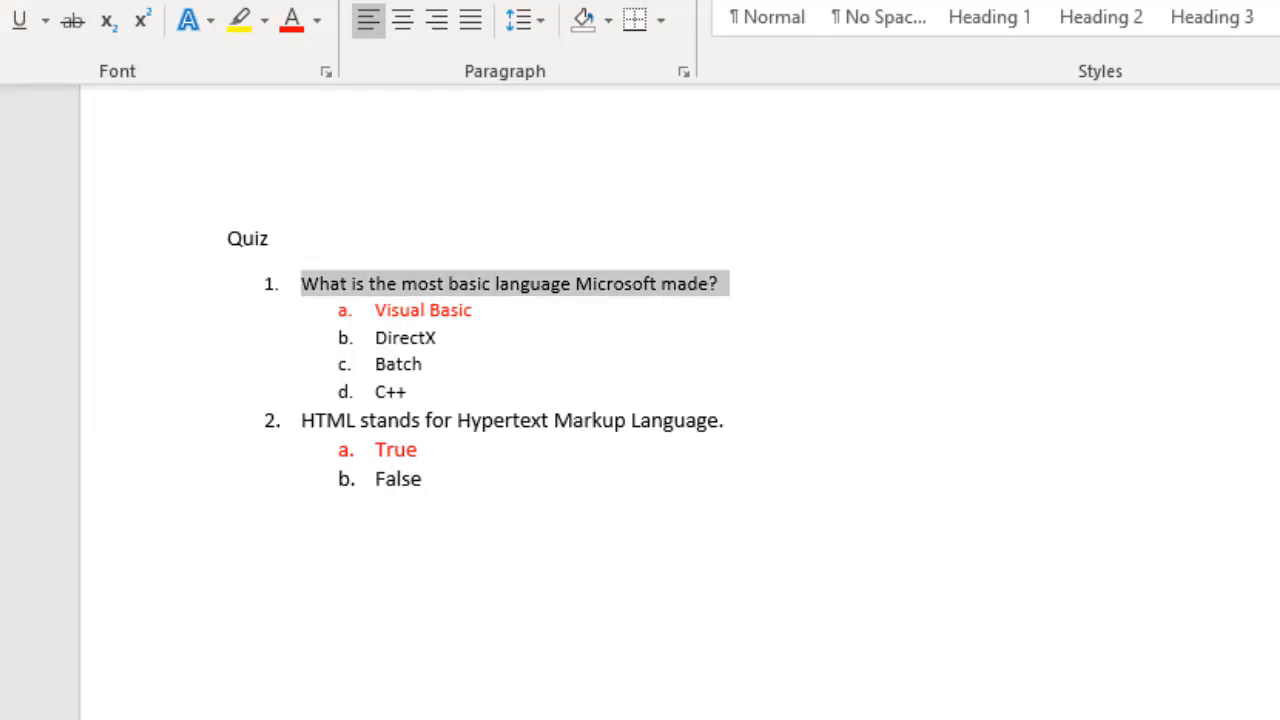
{"action": "key", "text": "alt+Tab"}
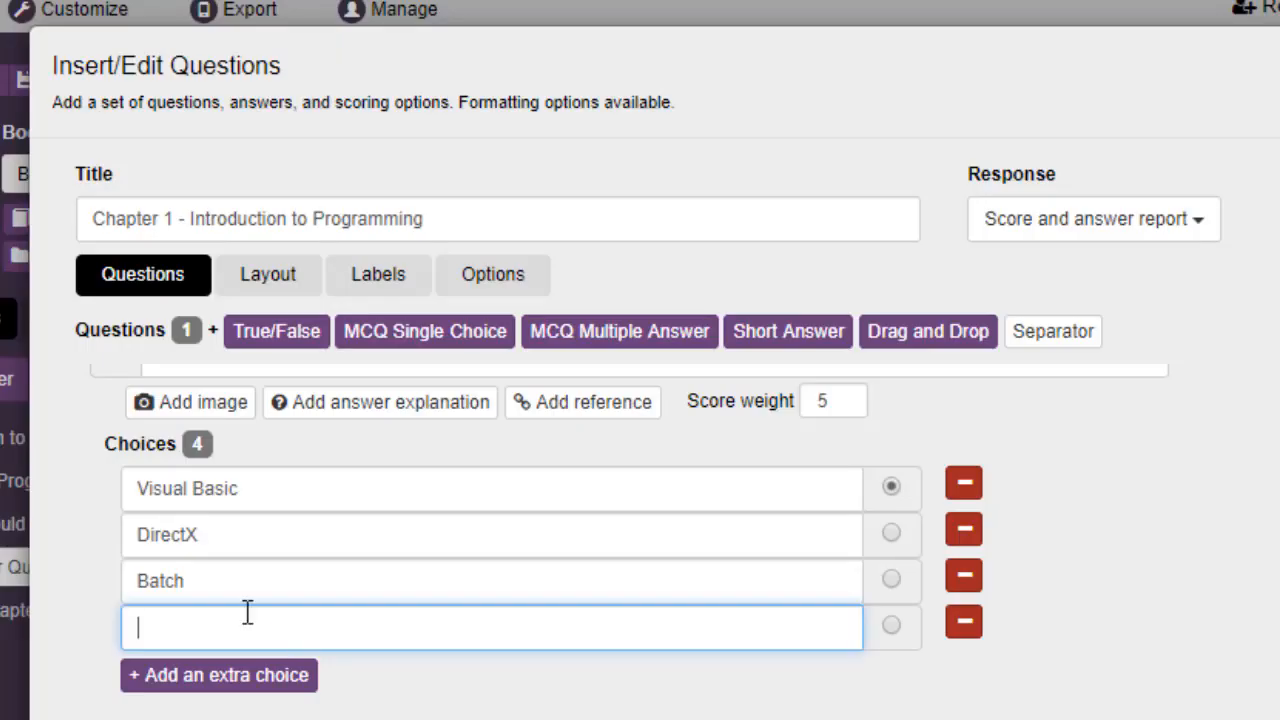
{"action": "type", "text": "C++"}
{"action": "left_click", "coordinate": [545, 712]}
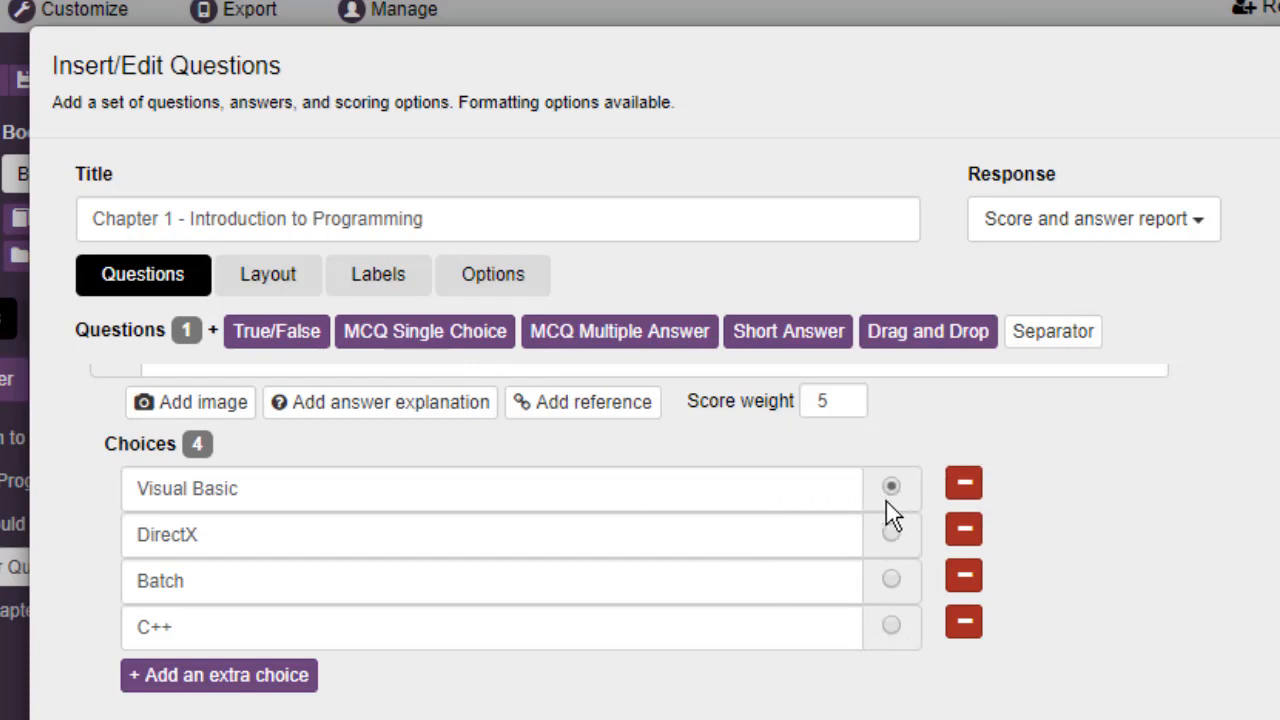
Try marking DirectX, Batch and C++ as the correct answer, and delete the C++ choice
{"action": "left_click", "coordinate": [889, 530]}
{"action": "left_click", "coordinate": [891, 579]}
{"action": "left_click", "coordinate": [891, 626]}
{"action": "left_click", "coordinate": [891, 532]}
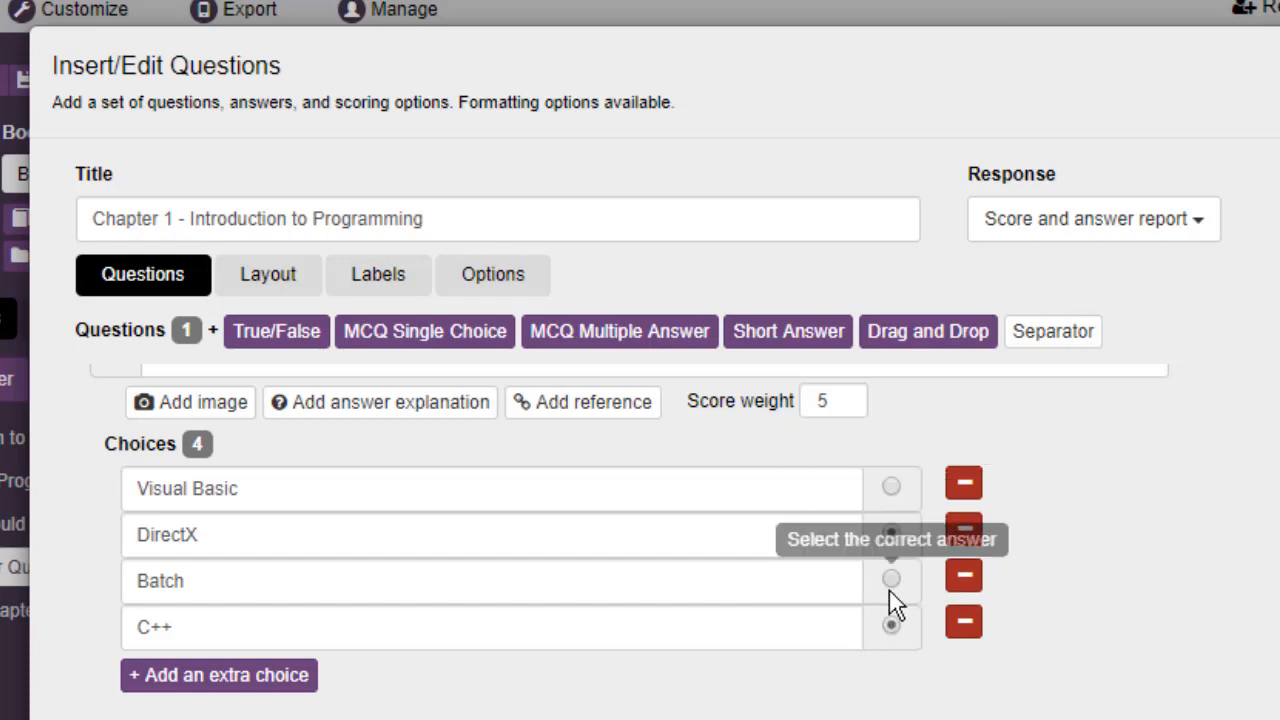
{"action": "left_click", "coordinate": [891, 579]}
{"action": "left_click", "coordinate": [963, 624]}
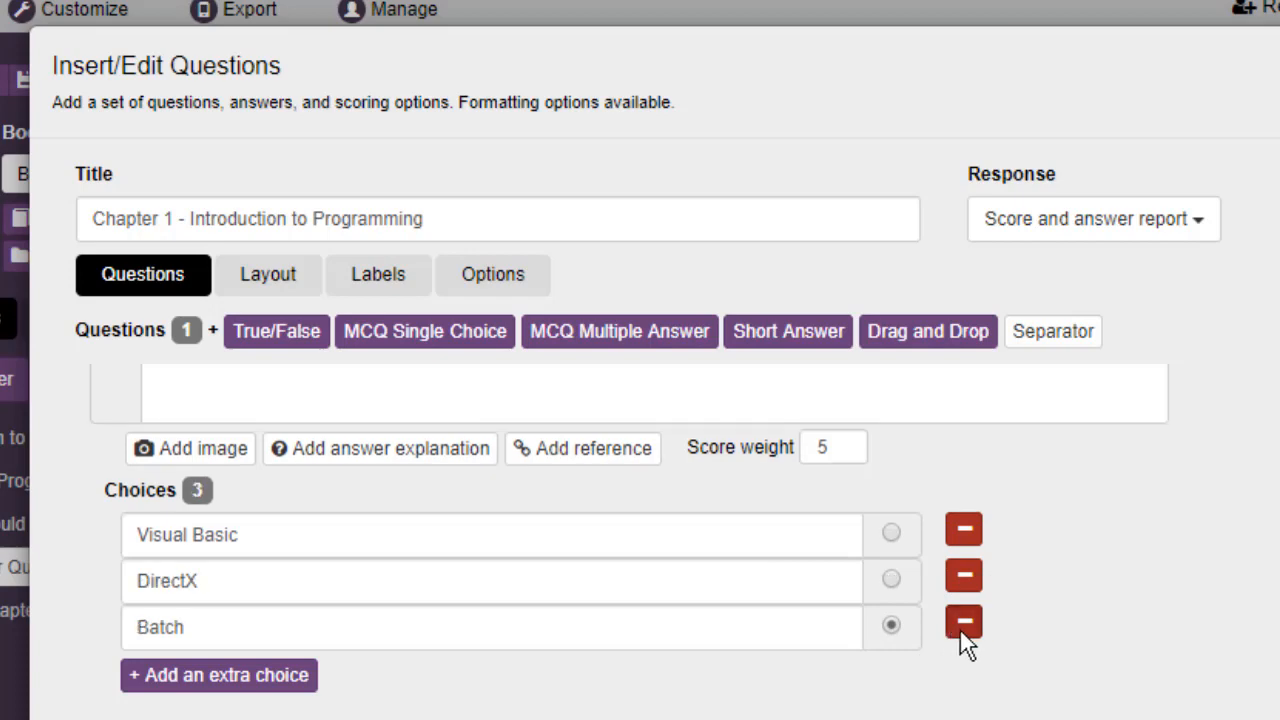
Mark Visual Basic as the correct answer again and add an extra choice reading C++
{"action": "left_click", "coordinate": [891, 532]}
{"action": "left_click", "coordinate": [214, 676]}
{"action": "left_click", "coordinate": [244, 626]}
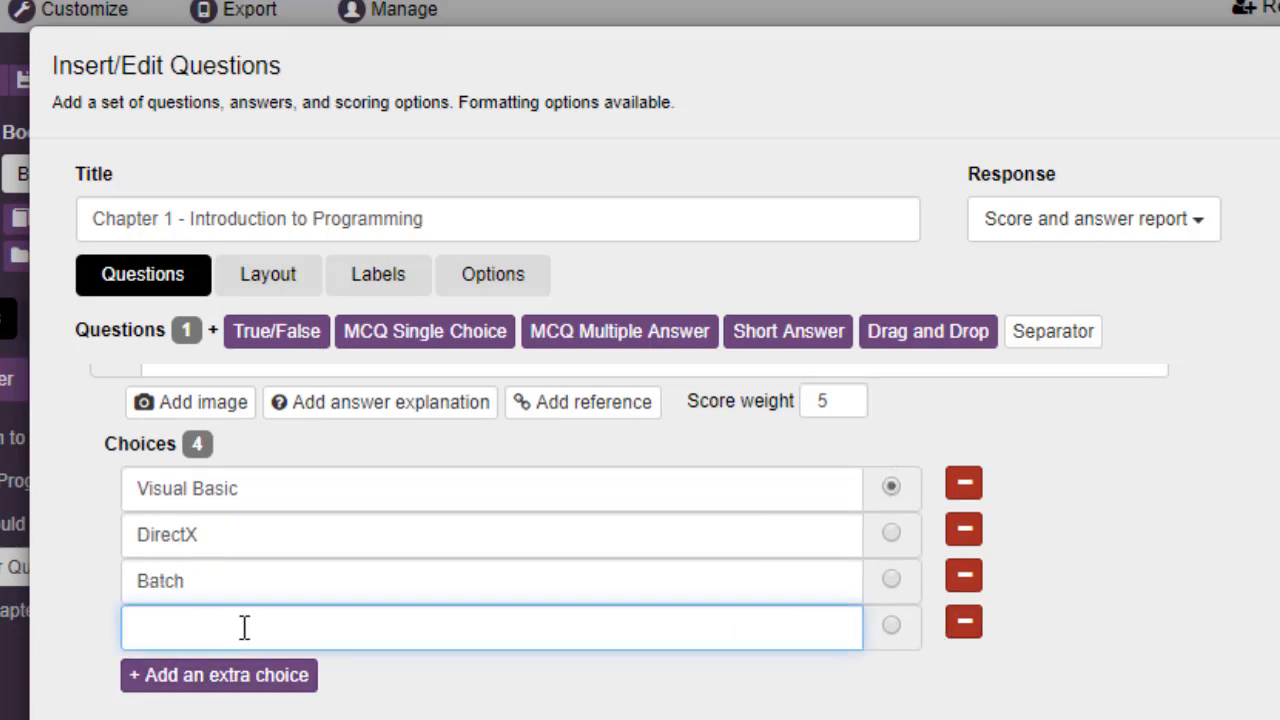
{"action": "type", "text": "C++"}
{"action": "key", "text": "Tab"}
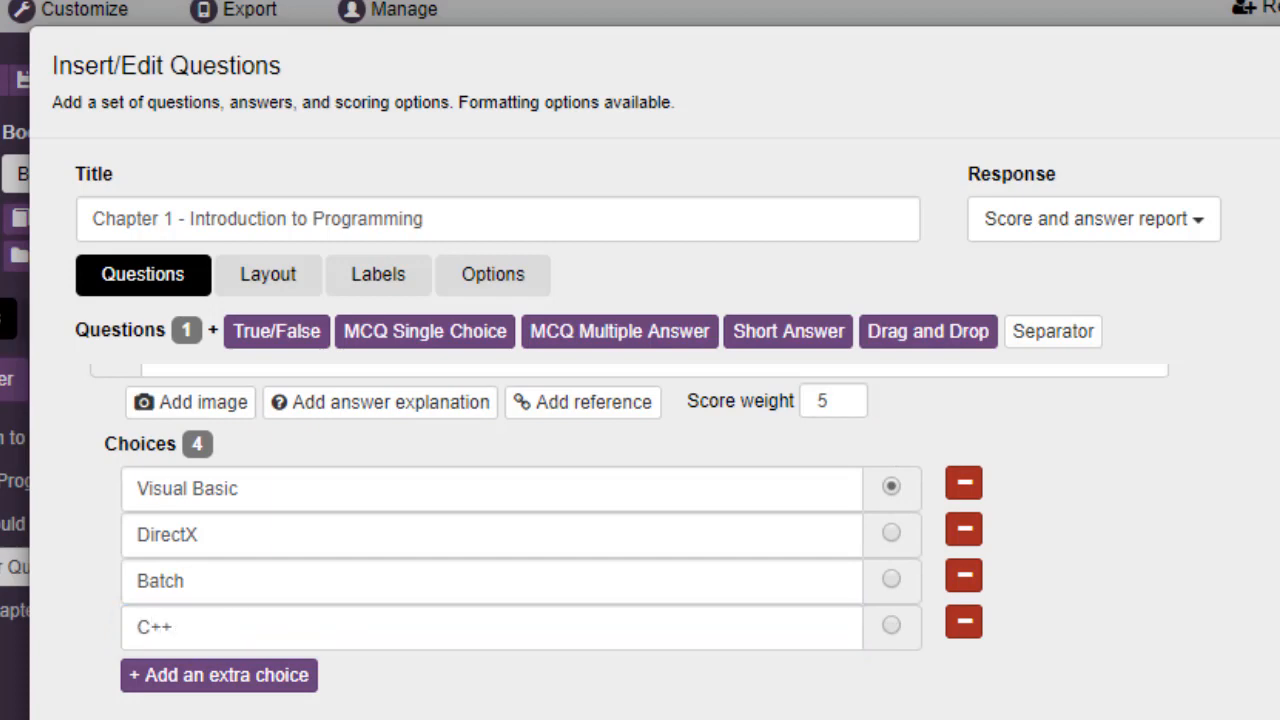
Add a True/False question reading "HTML stands for Hypertext Markup Language.", copied from Word, with True as the correct answer
{"action": "scroll", "coordinate": [700, 697], "scroll_direction": "down", "scroll_amount": 1}
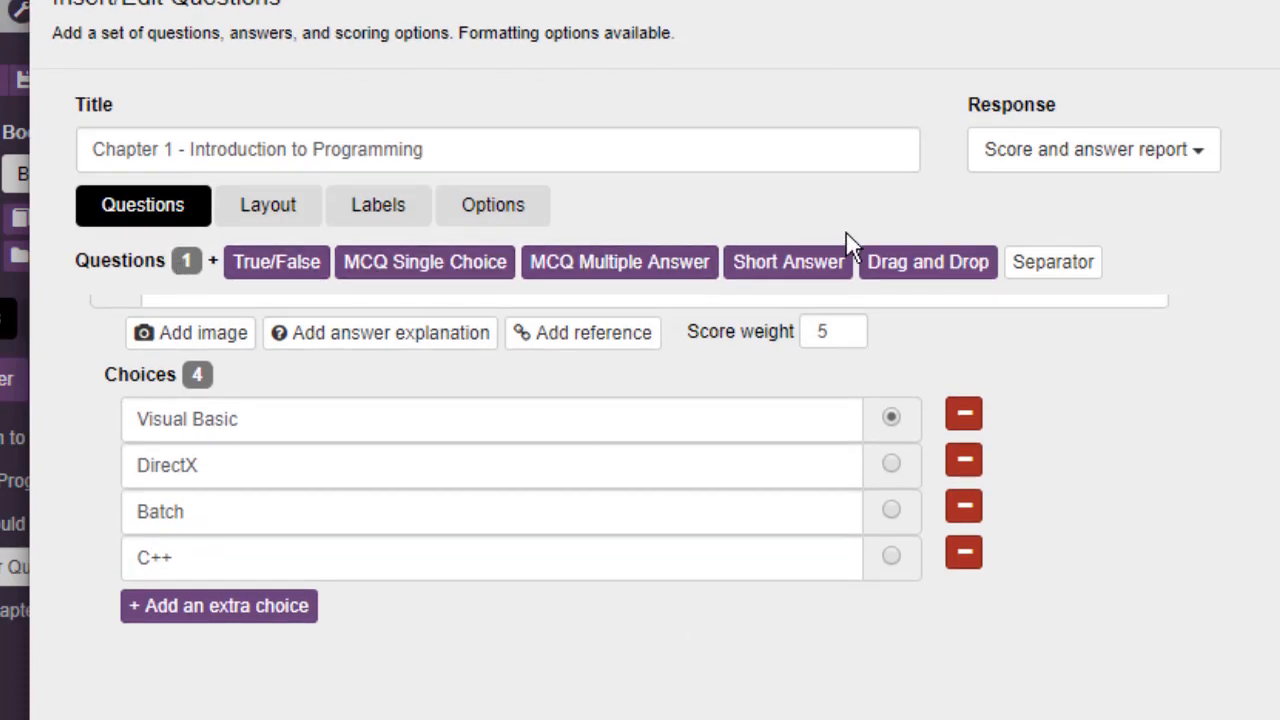
{"action": "left_click", "coordinate": [300, 260]}
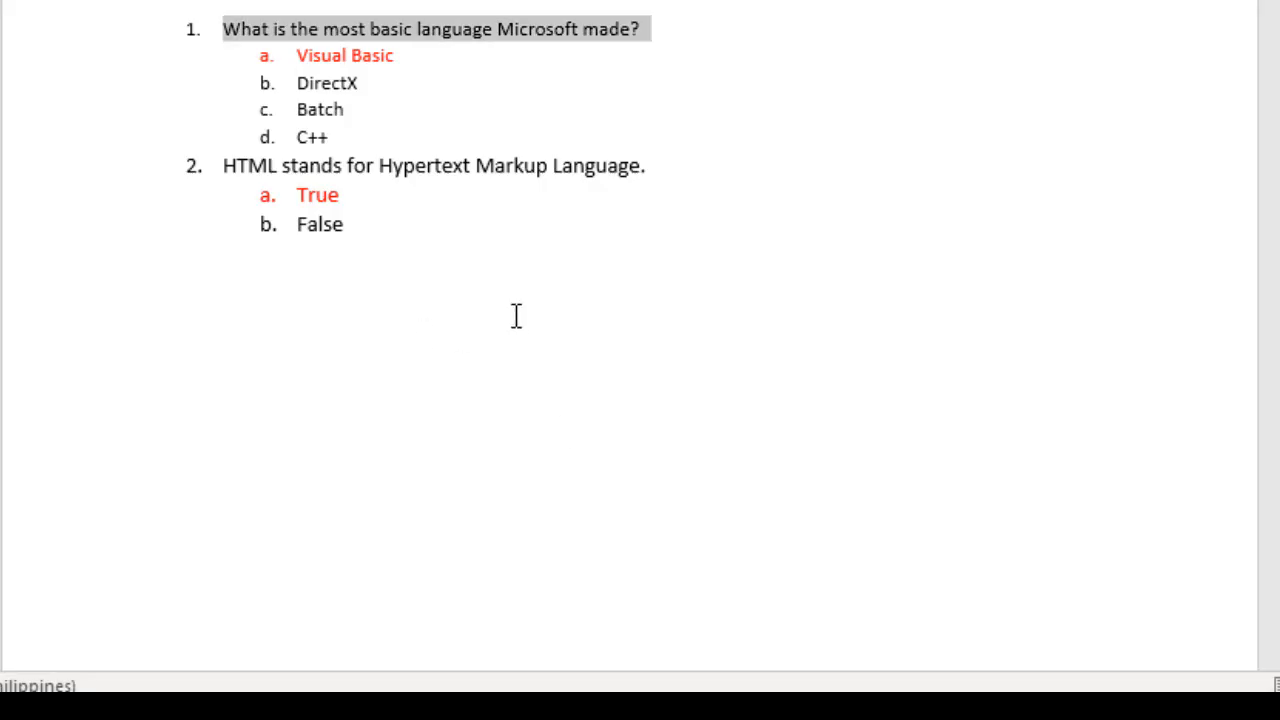
{"action": "left_click_drag", "start_coordinate": [585, 166], "coordinate": [220, 180]}
{"action": "key", "text": "ctrl+c"}
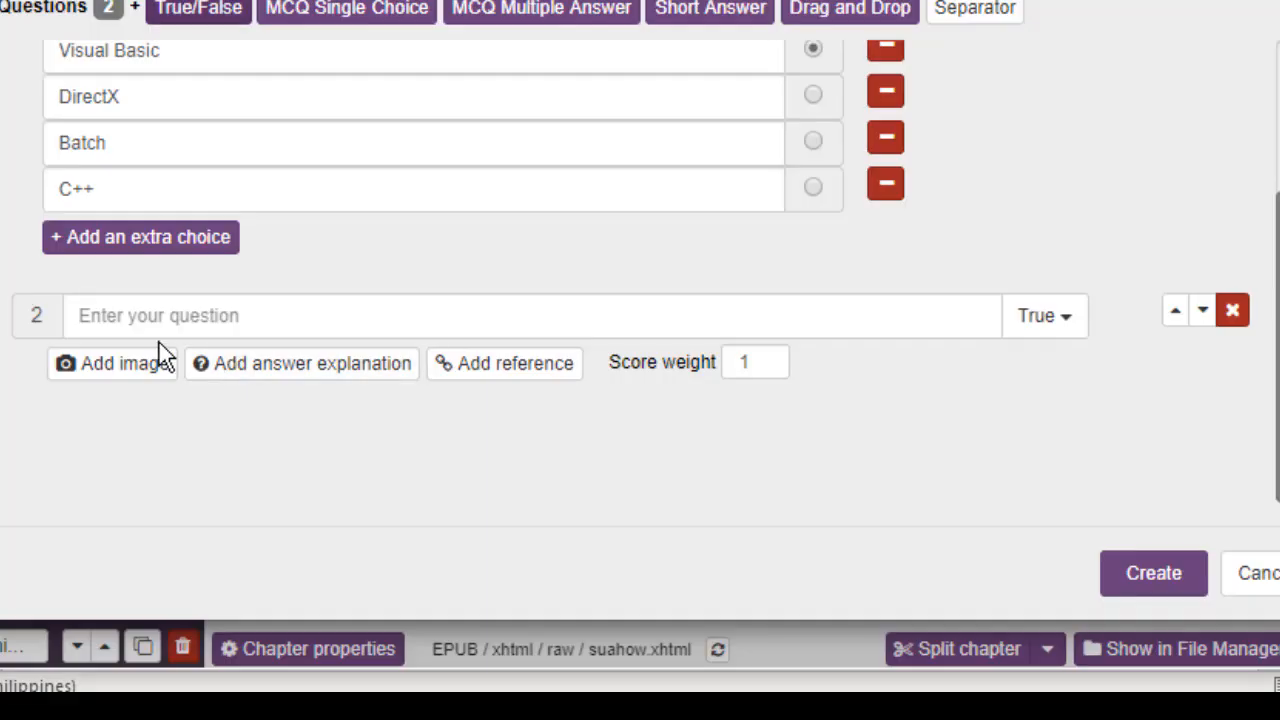
{"action": "left_click", "coordinate": [166, 315]}
{"action": "key", "text": "ctrl+v"}
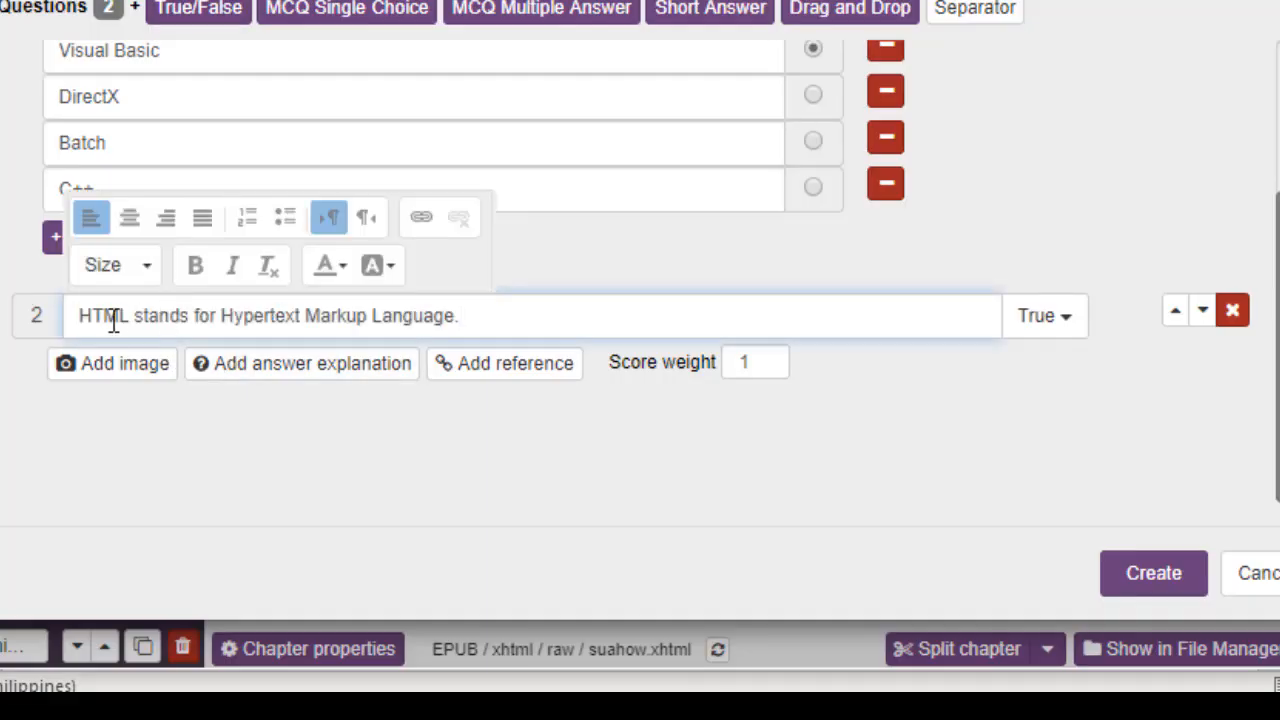
{"action": "left_click", "coordinate": [532, 466]}
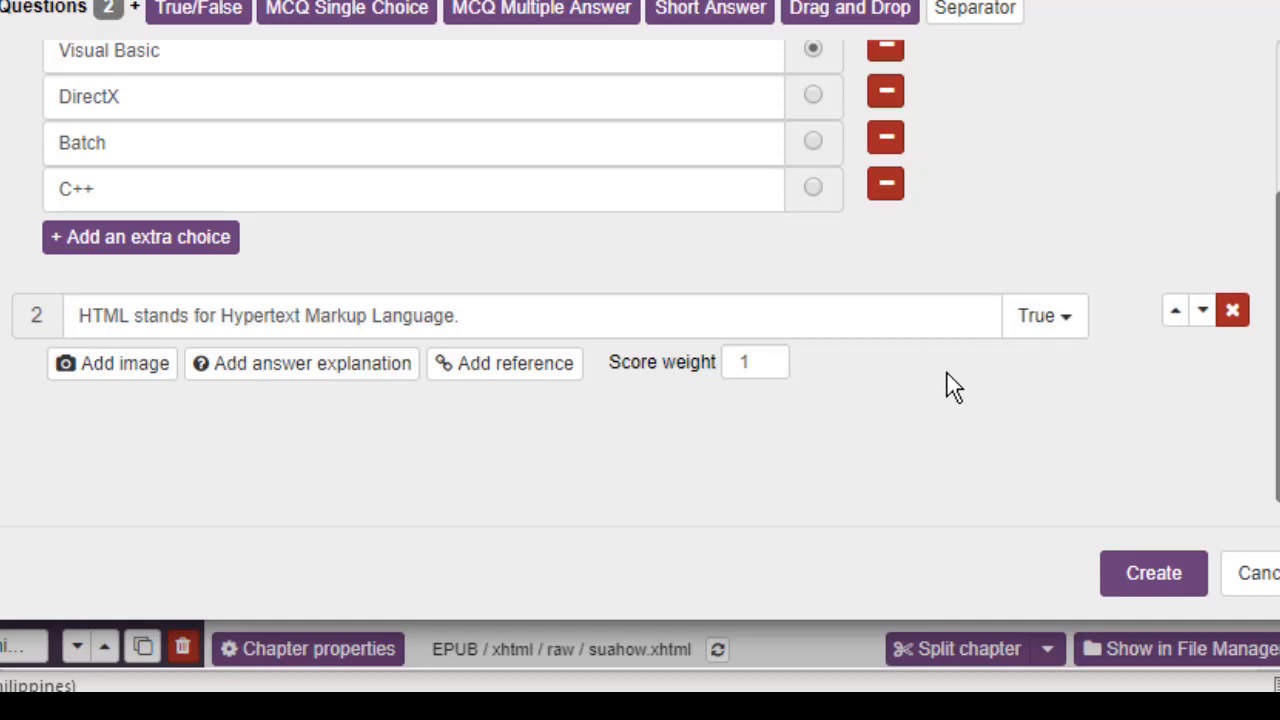
{"action": "left_click", "coordinate": [1064, 316]}
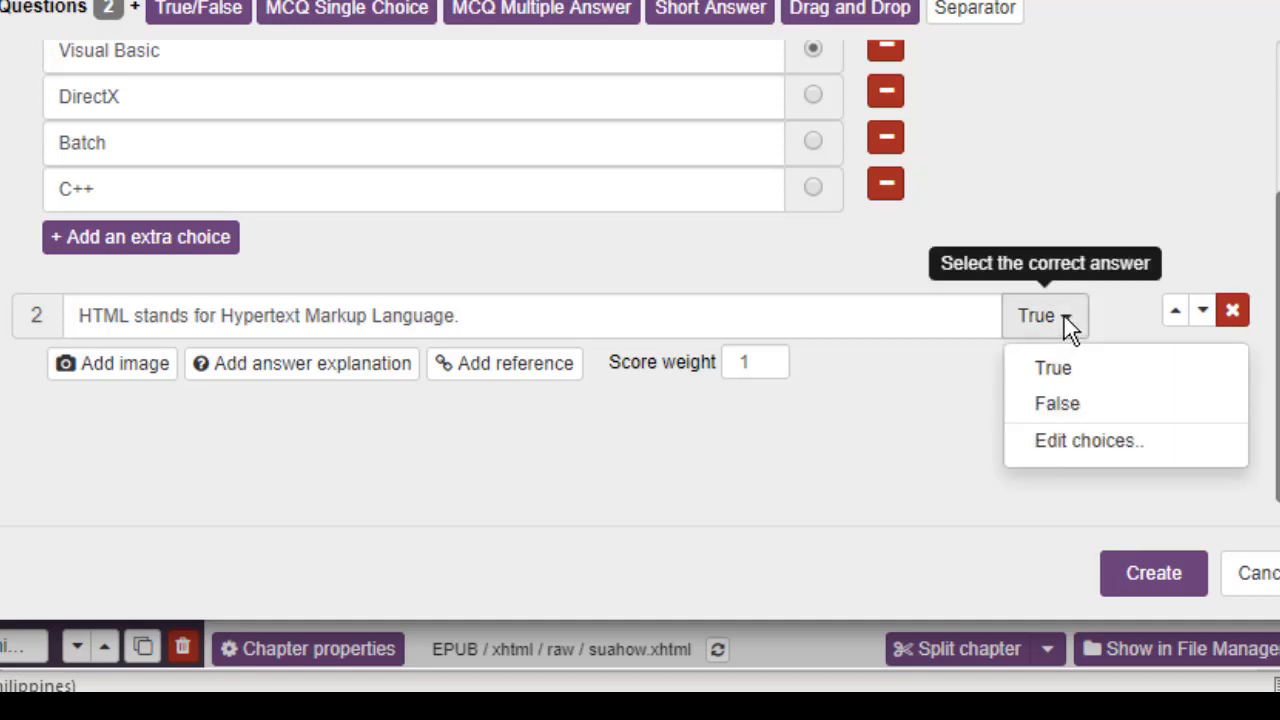
{"action": "left_click", "coordinate": [1068, 375]}
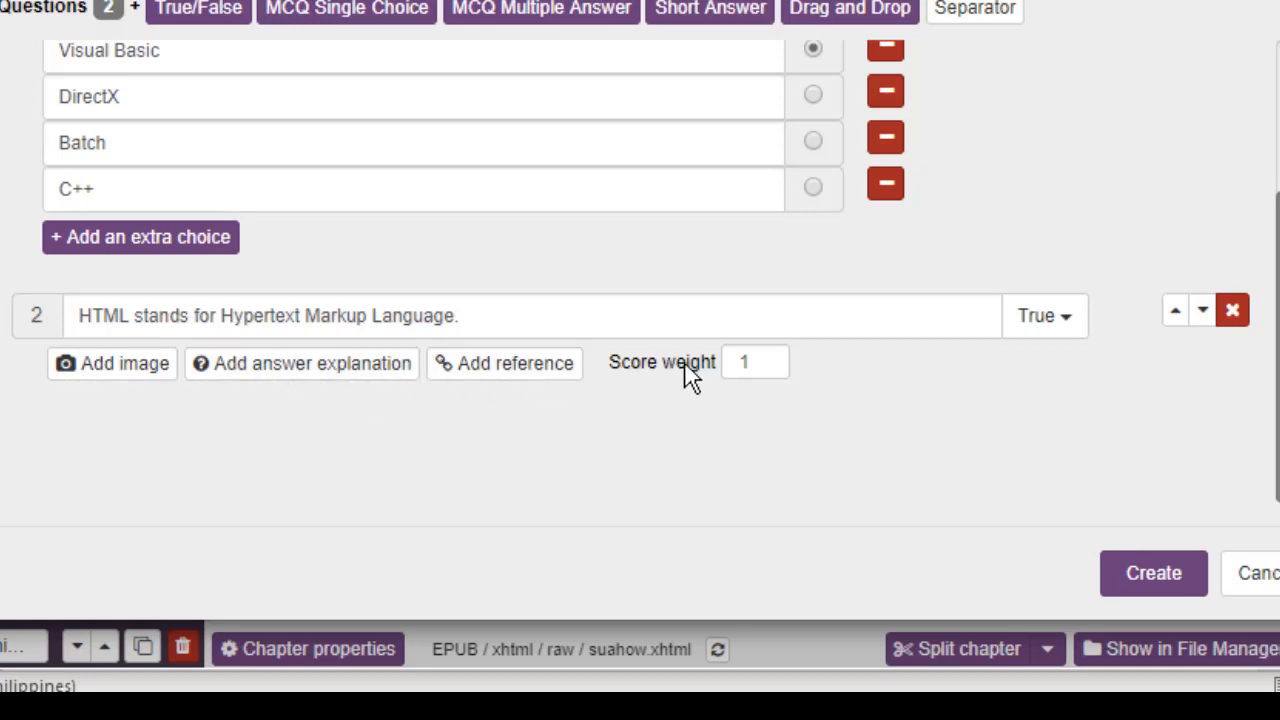
Set the score weight of the HTML True/False question to 5 and create the question set in the Chapter Quiz
{"action": "double_click", "coordinate": [752, 366]}
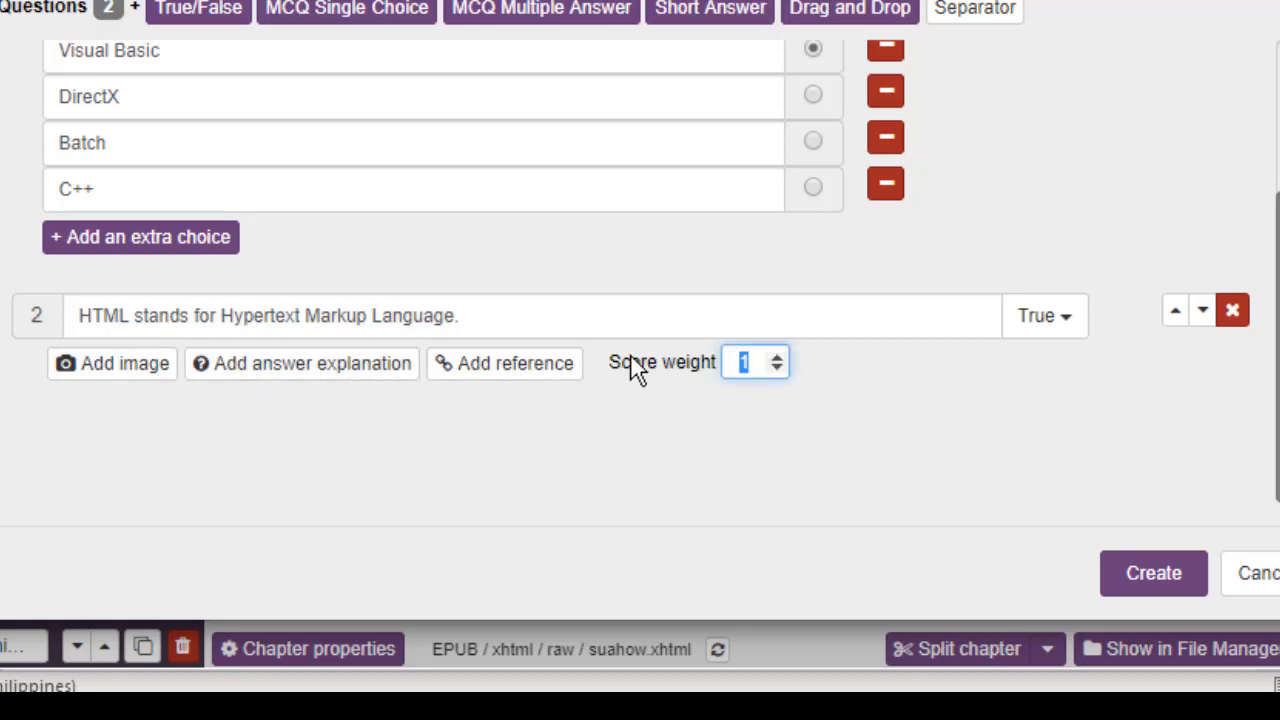
{"action": "key", "text": "BackSpace"}
{"action": "type", "text": "5"}
{"action": "left_click", "coordinate": [770, 438]}
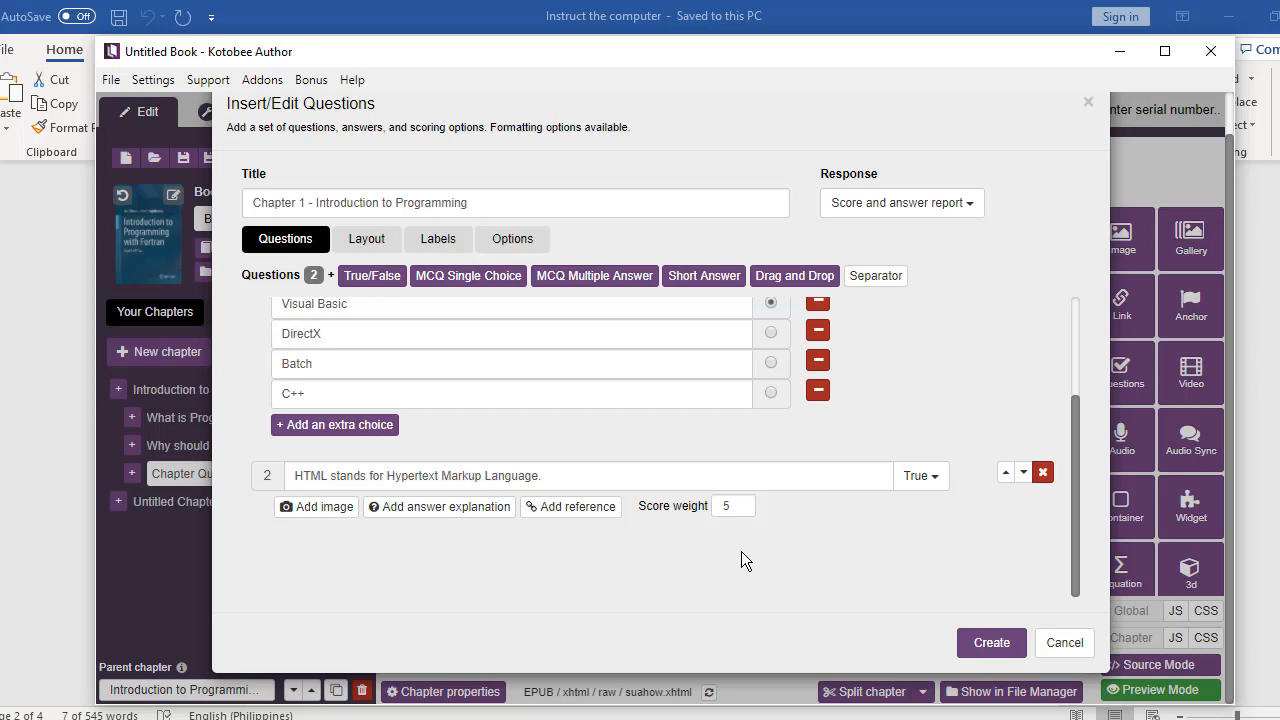
{"action": "left_click", "coordinate": [991, 643]}
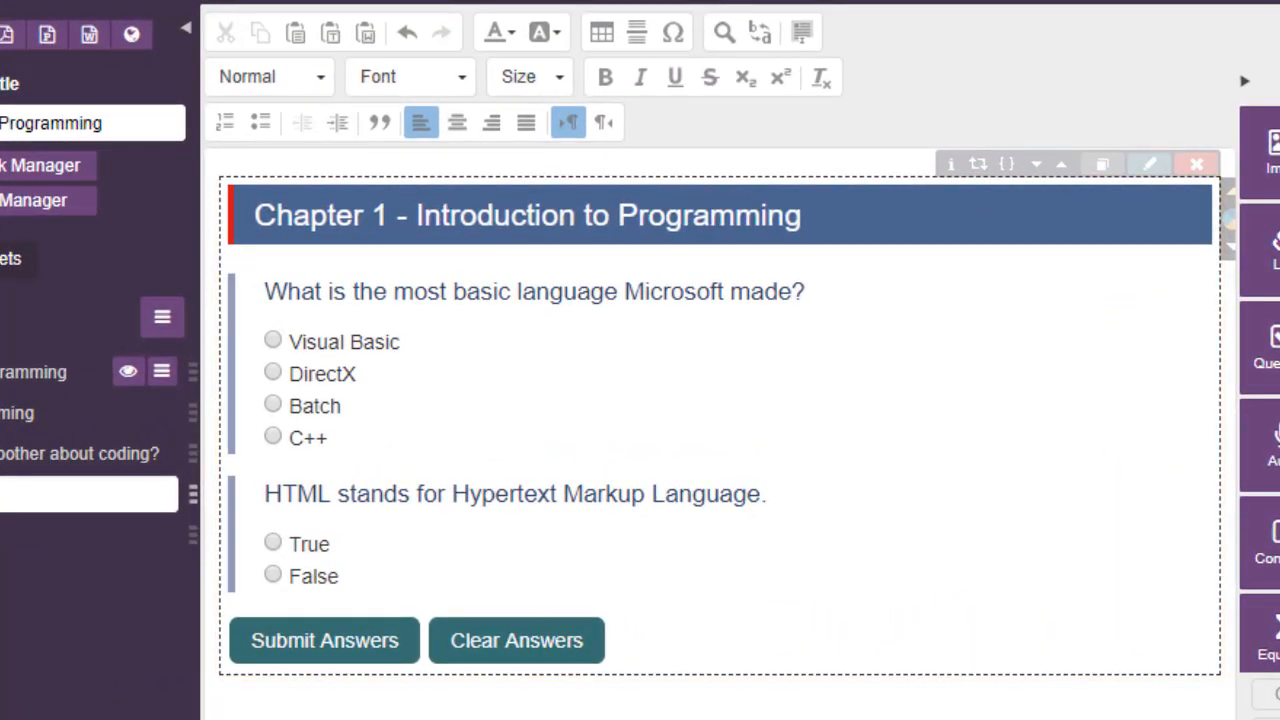
{"action": "left_click", "coordinate": [910, 700]}
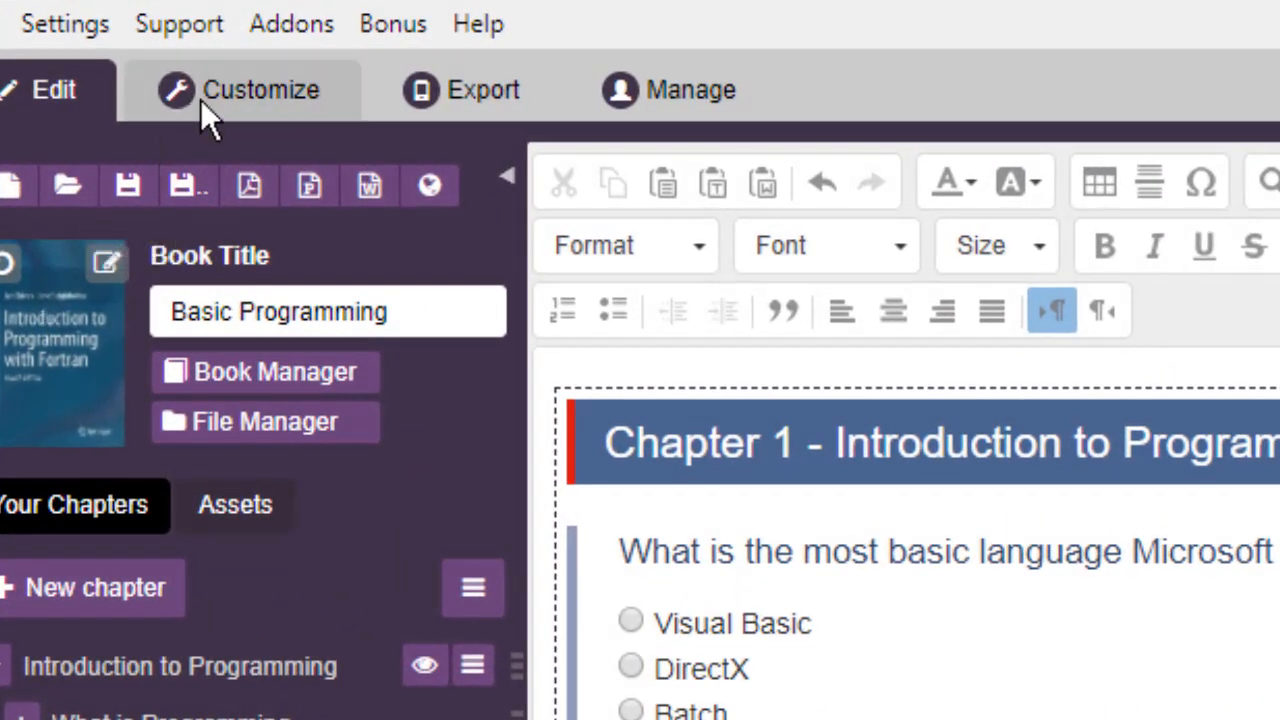
Open the e-book's customization preview, dismiss the how-to message with Don't show again, and view the first chapter in Web mode
{"action": "left_click", "coordinate": [201, 100]}
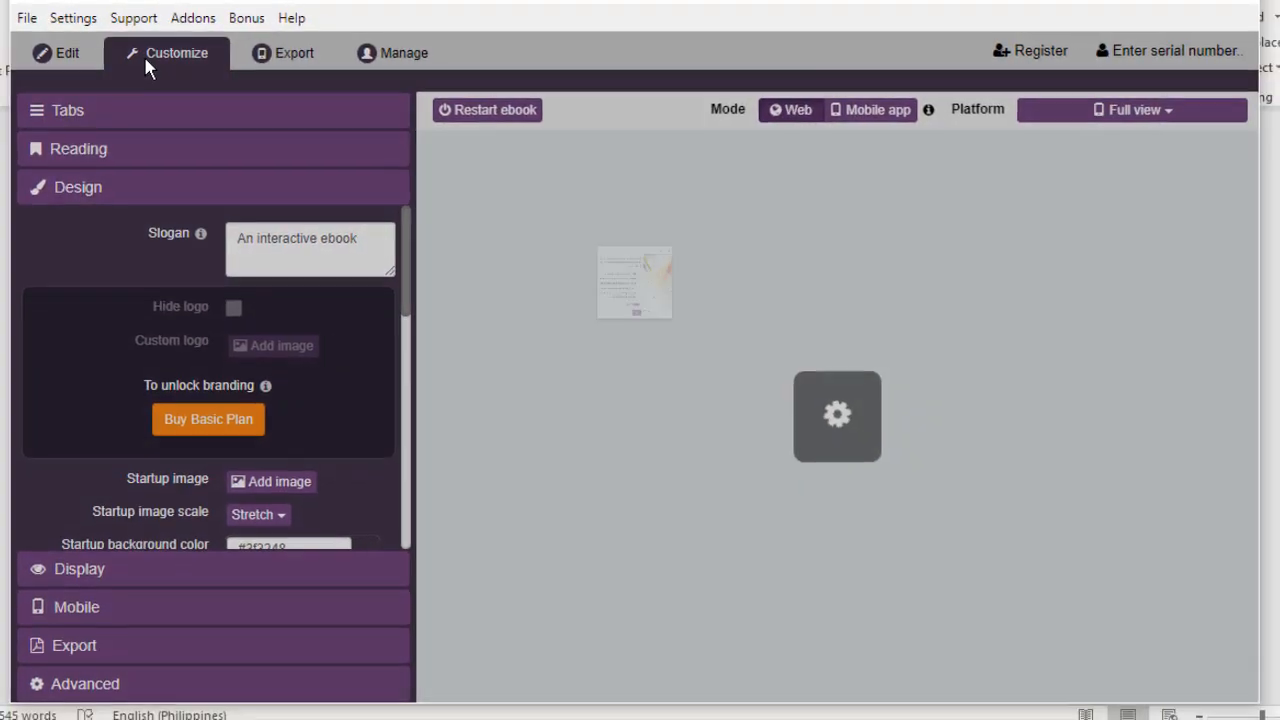
{"action": "left_click", "coordinate": [615, 414]}
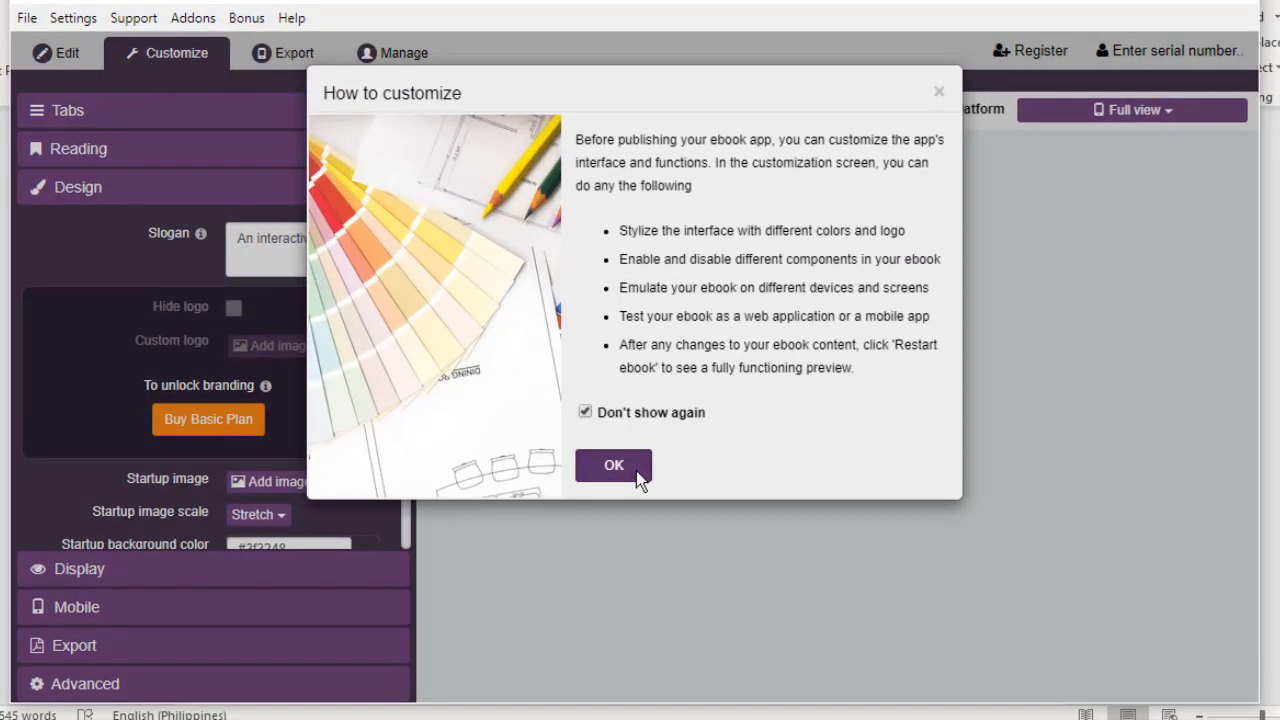
{"action": "left_click", "coordinate": [636, 470]}
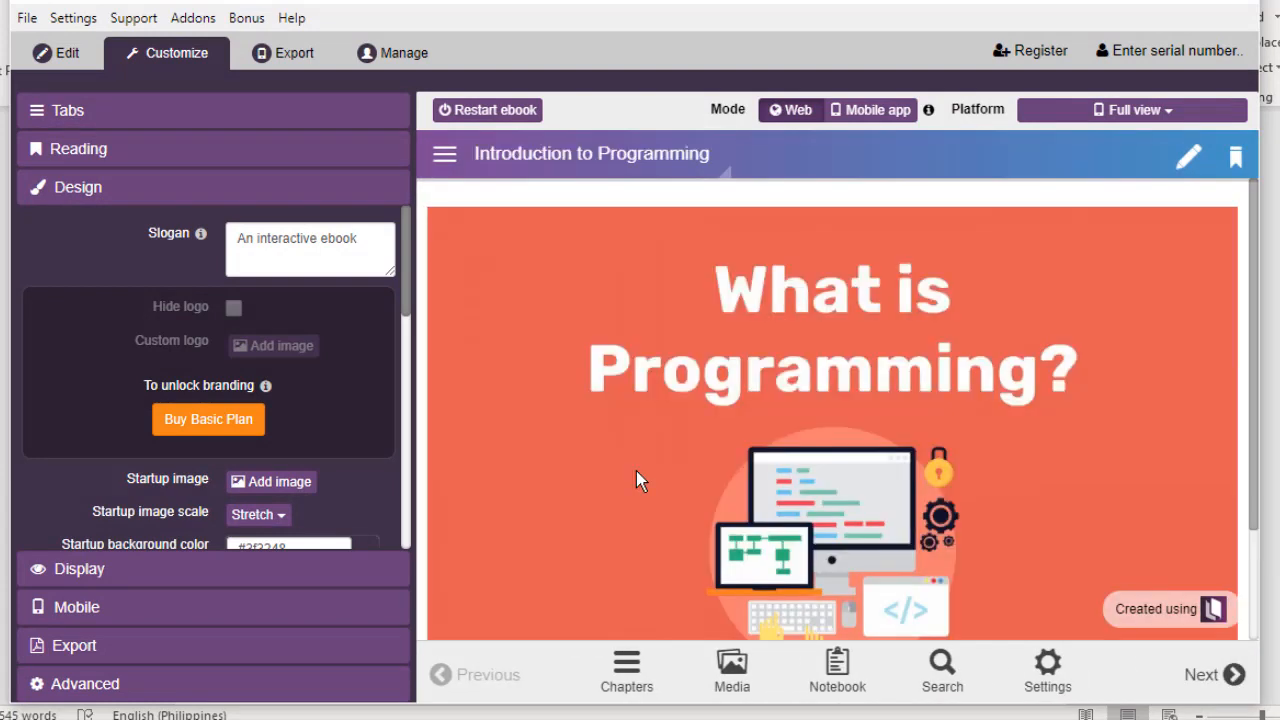
{"action": "scroll", "coordinate": [986, 465], "scroll_direction": "down", "scroll_amount": 2}
{"action": "scroll", "coordinate": [986, 465], "scroll_direction": "up", "scroll_amount": 2}
{"action": "left_click", "coordinate": [797, 111]}
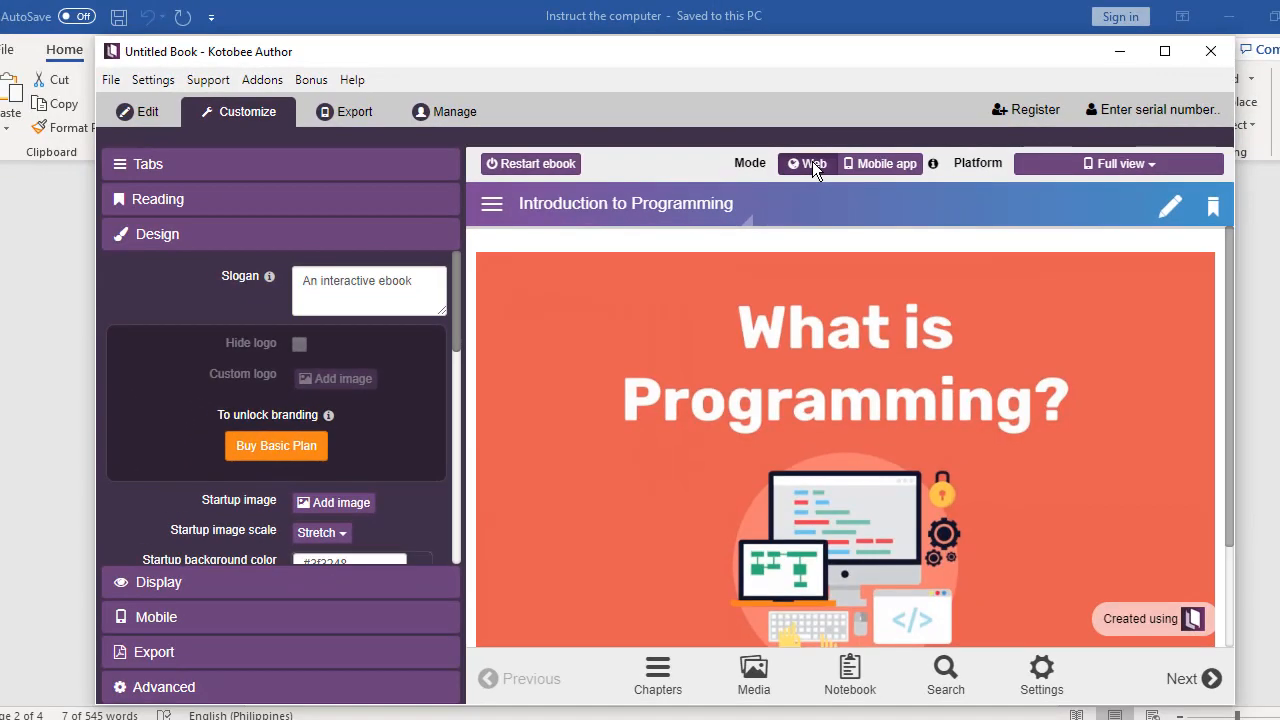
Preview the e-book in Mobile app mode on the Samsung Galaxy Tab S2 platform
{"action": "left_click", "coordinate": [888, 169]}
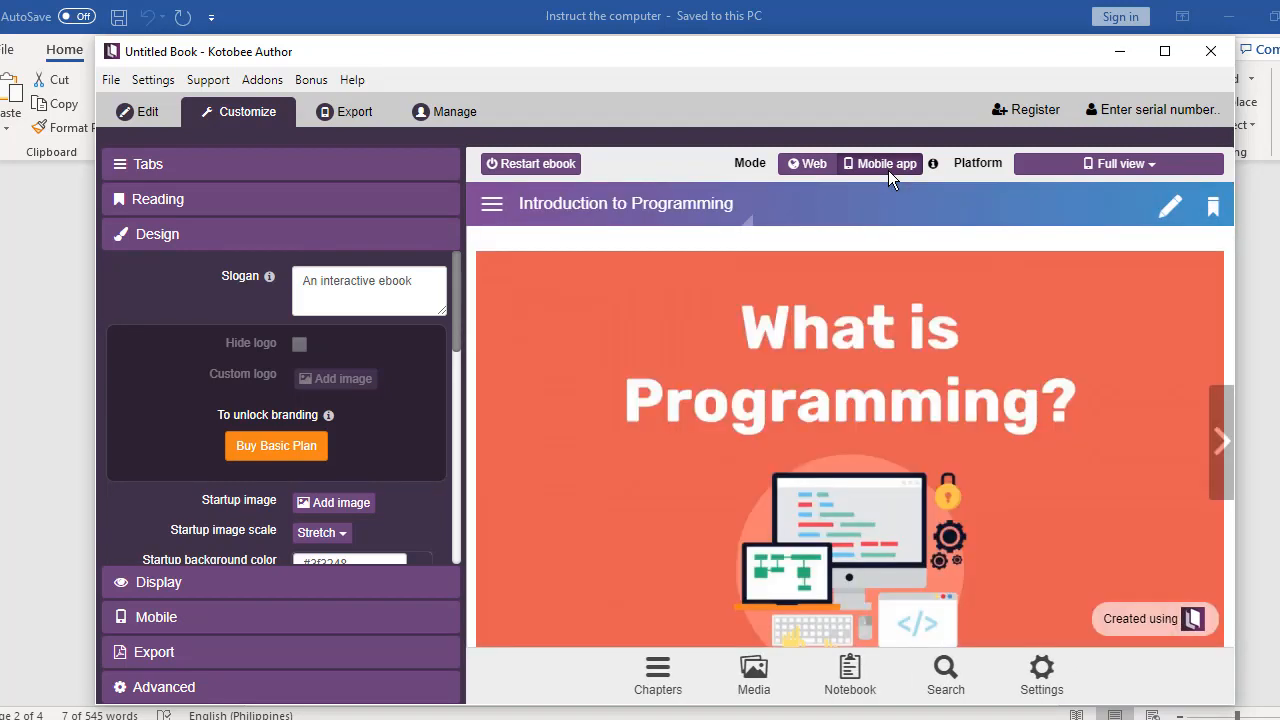
{"action": "left_click", "coordinate": [1157, 171]}
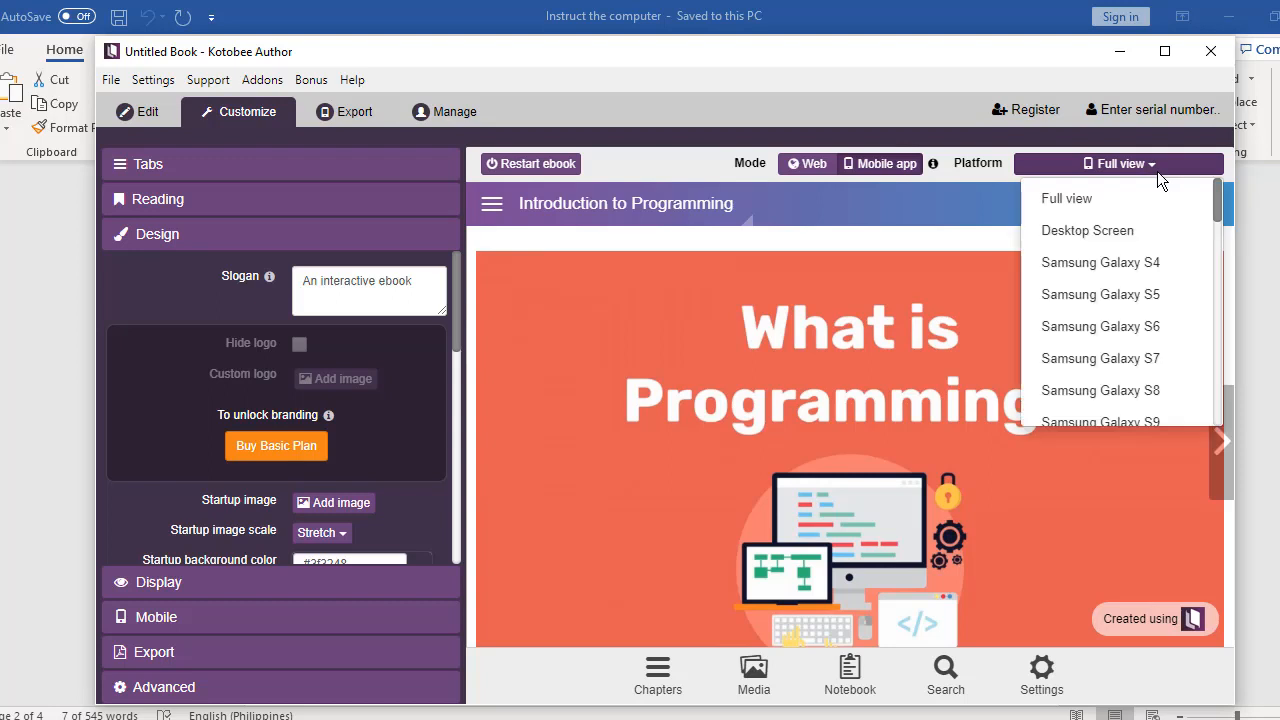
{"action": "scroll", "coordinate": [1165, 360], "scroll_direction": "down", "scroll_amount": 5}
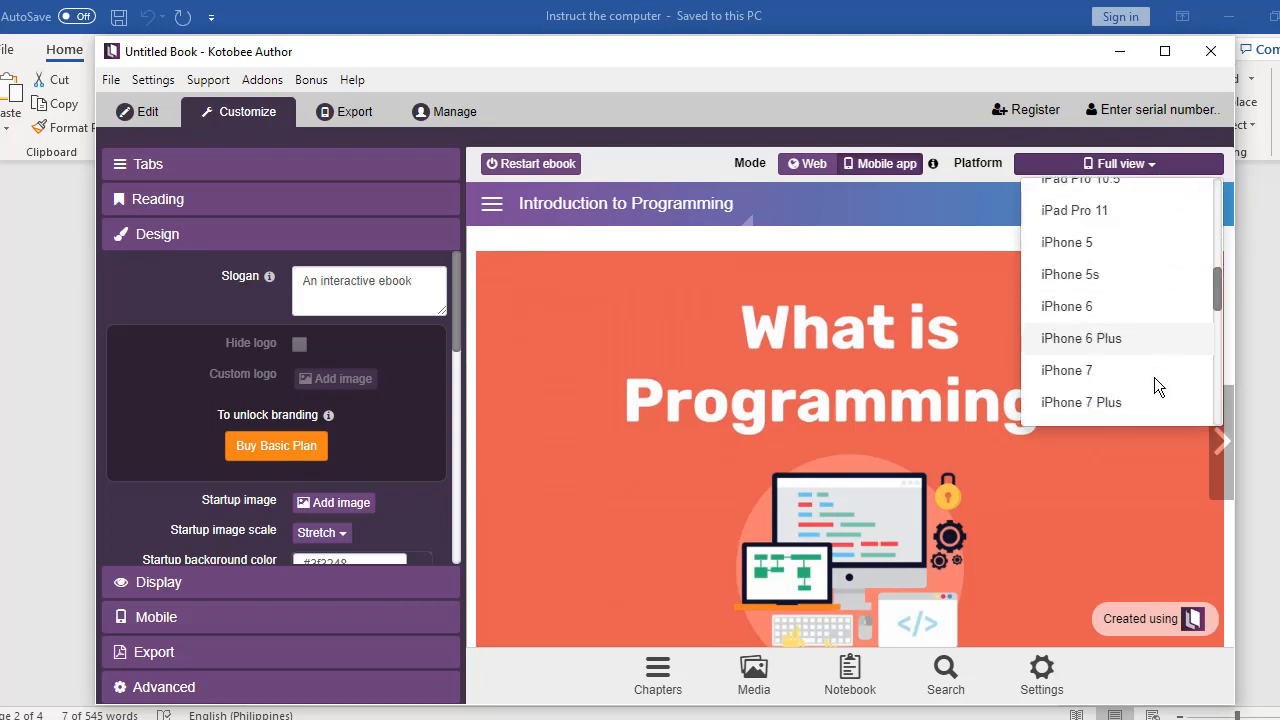
{"action": "scroll", "coordinate": [1141, 361], "scroll_direction": "up", "scroll_amount": 3}
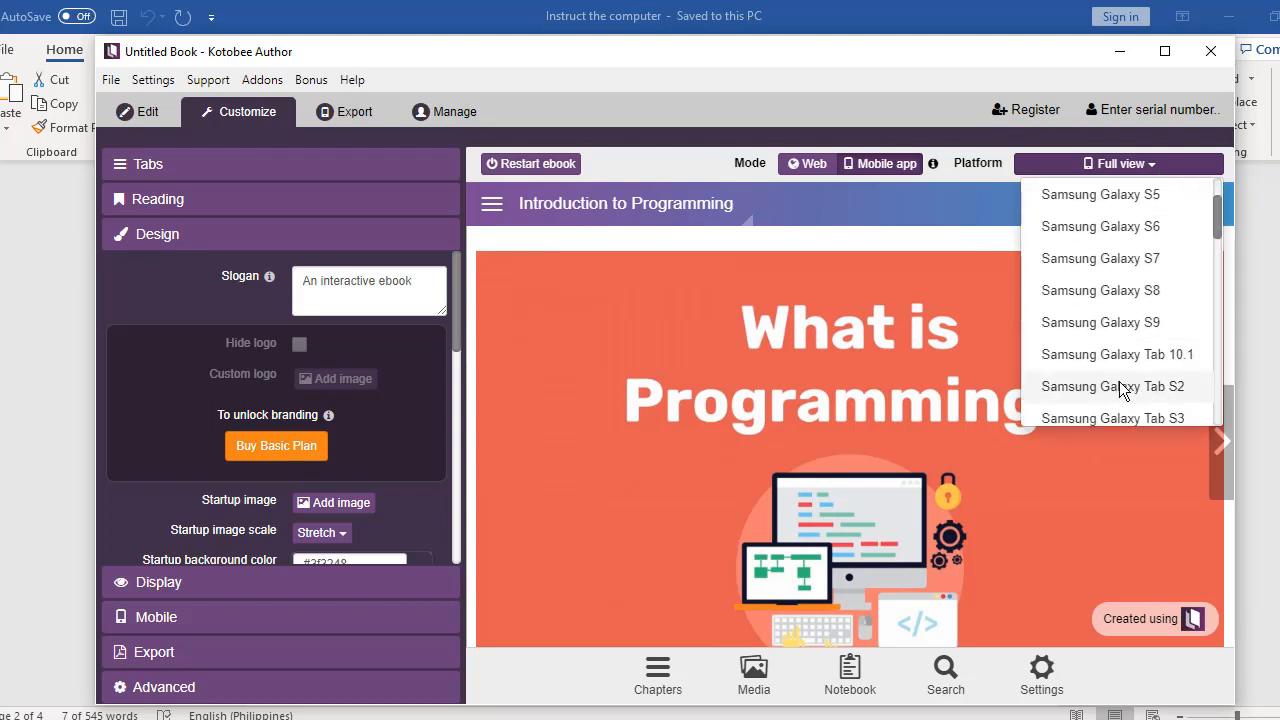
{"action": "scroll", "coordinate": [1120, 386], "scroll_direction": "down", "scroll_amount": 2}
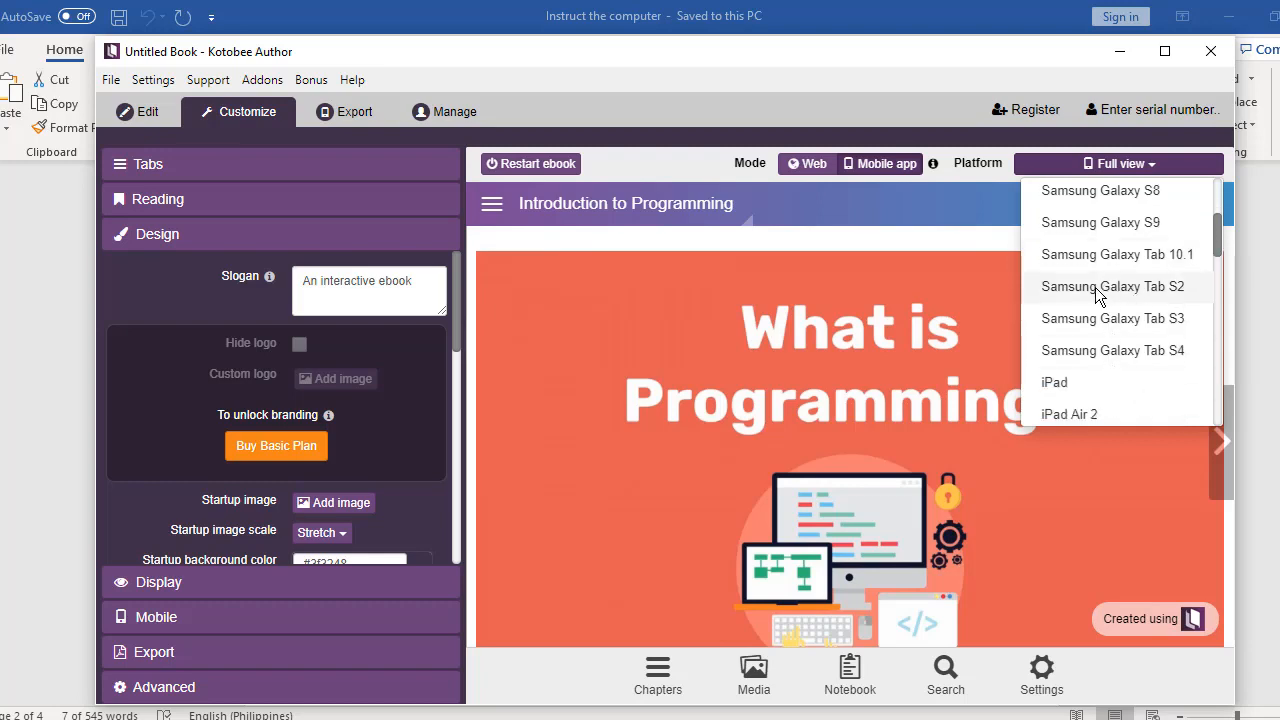
{"action": "left_click", "coordinate": [1095, 287]}
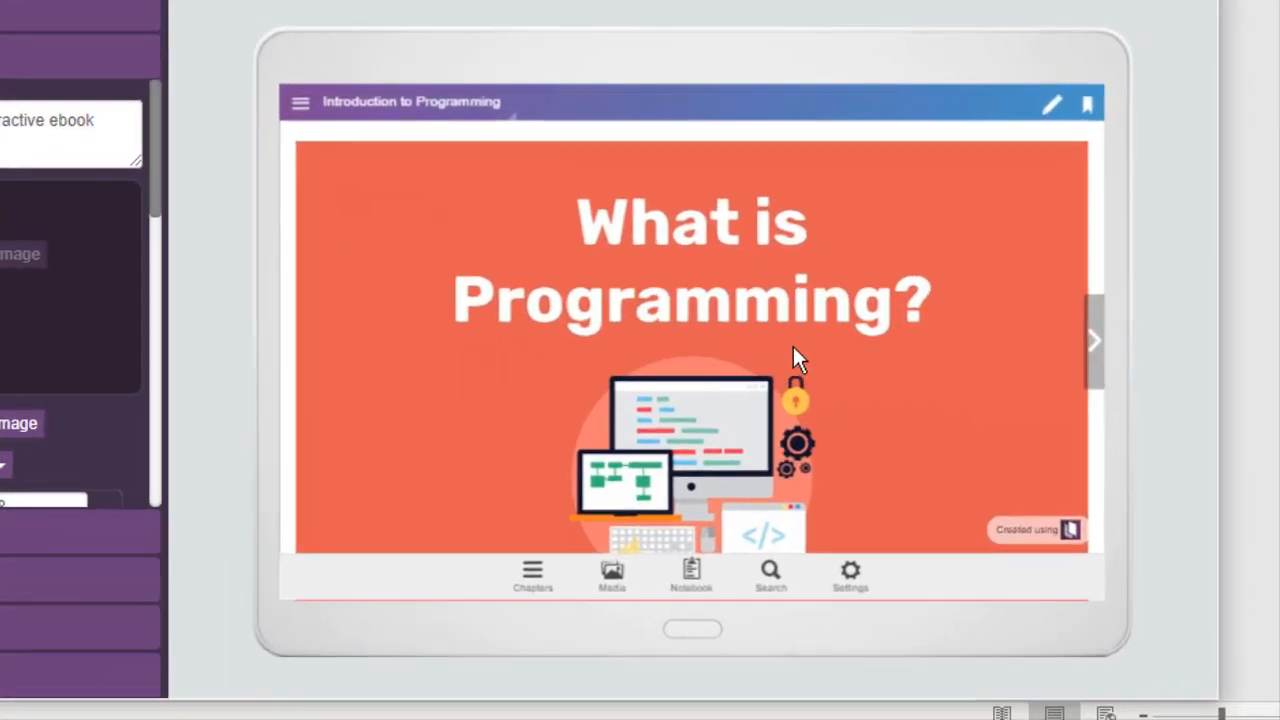
Open the What is Programming subchapter from the preview's table of contents and look through its content
{"action": "left_click", "coordinate": [525, 578]}
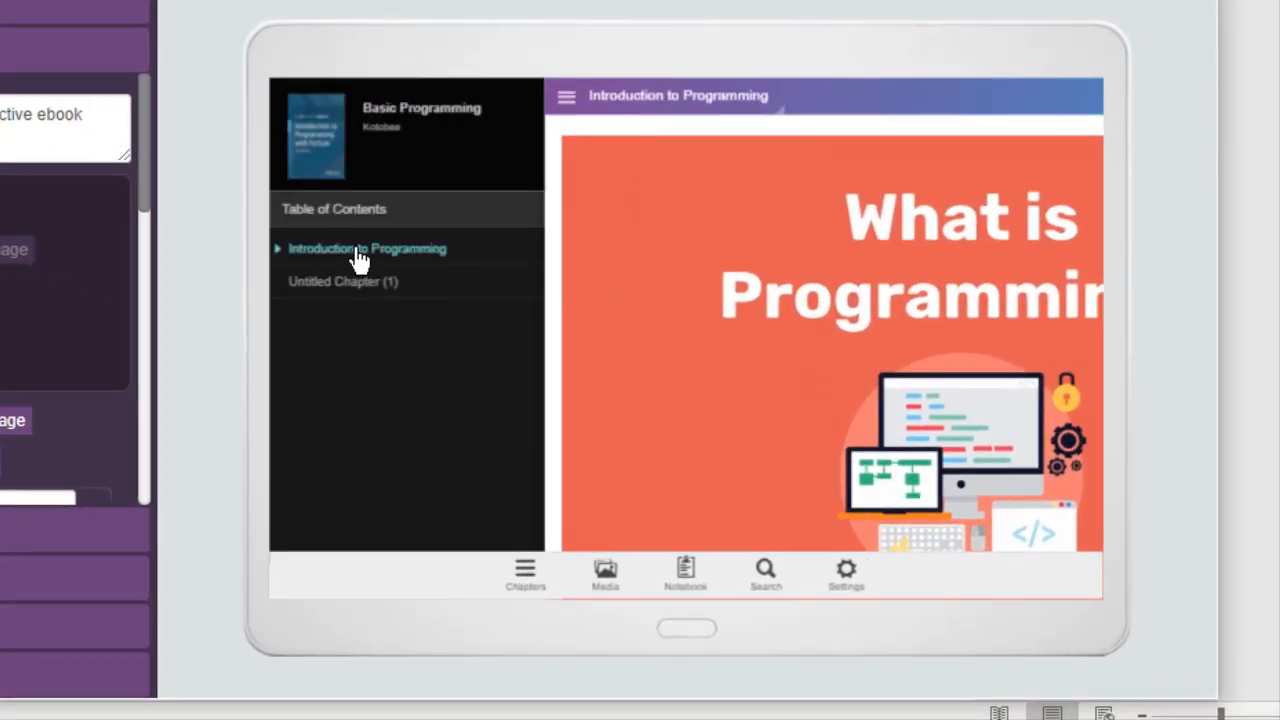
{"action": "left_click", "coordinate": [360, 258]}
{"action": "left_click", "coordinate": [538, 585]}
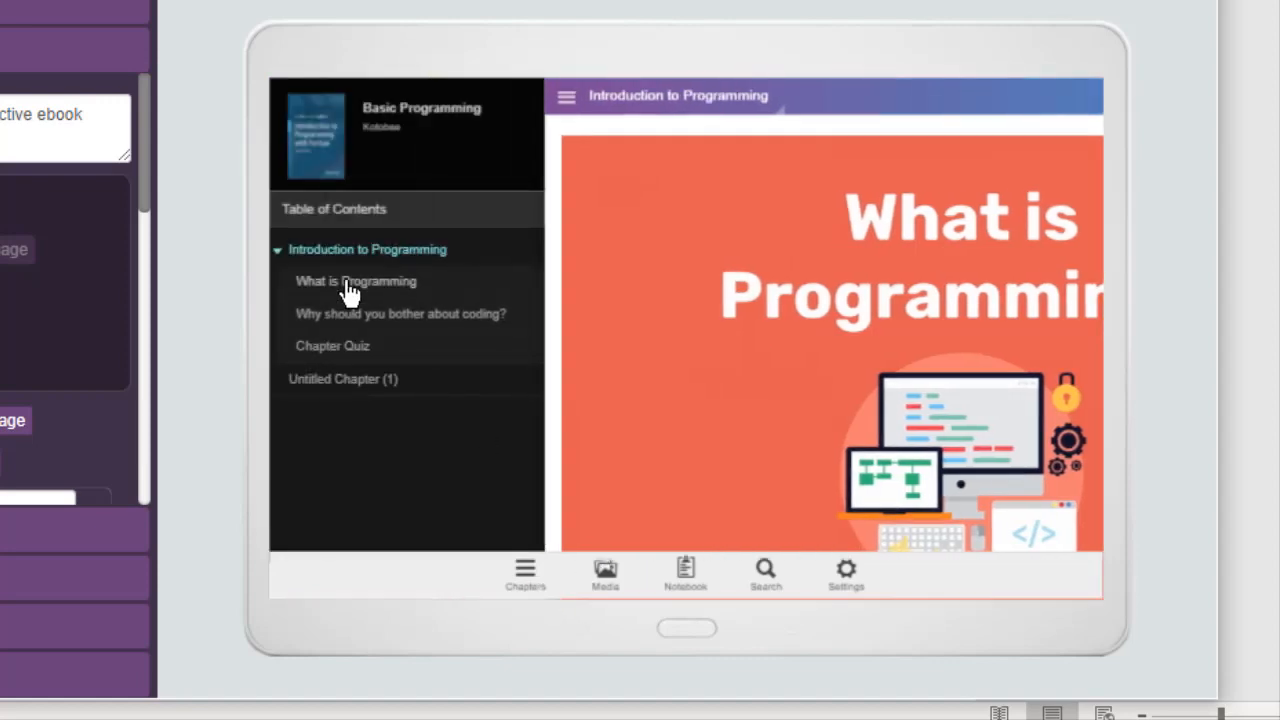
{"action": "left_click", "coordinate": [391, 290]}
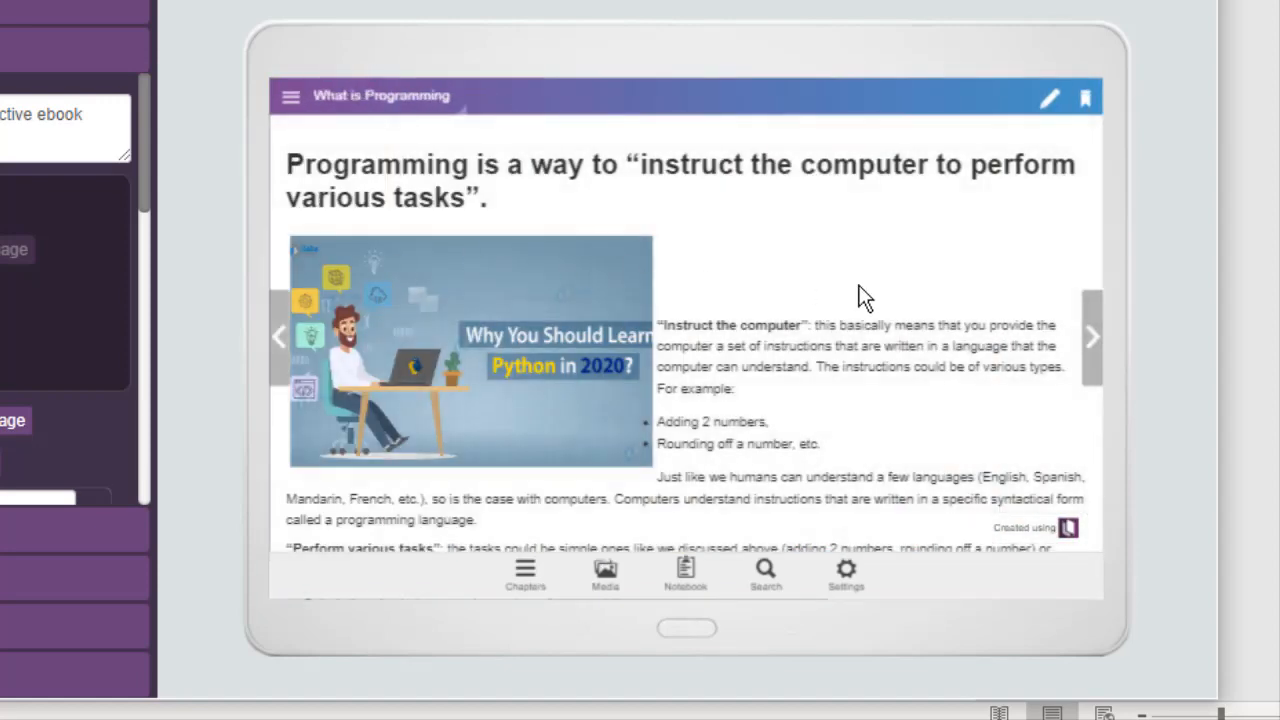
{"action": "scroll", "coordinate": [858, 288], "scroll_direction": "down", "scroll_amount": 3}
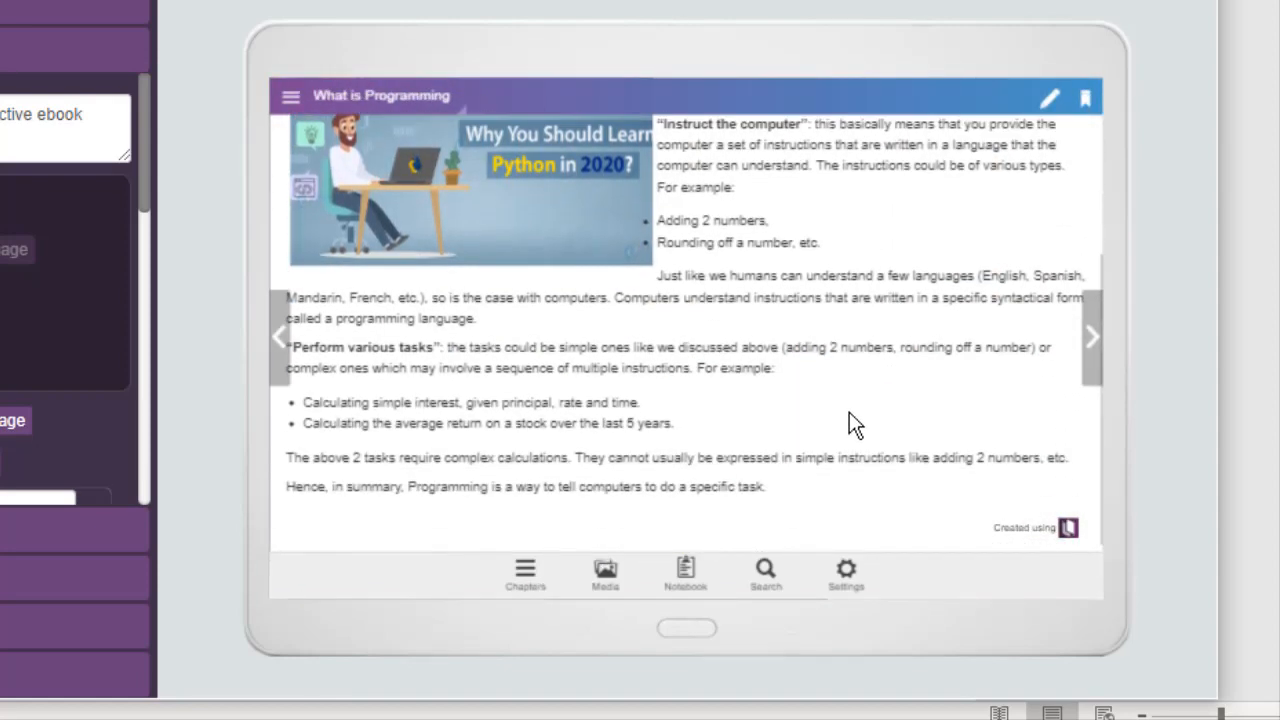
{"action": "scroll", "coordinate": [855, 410], "scroll_direction": "up", "scroll_amount": 3}
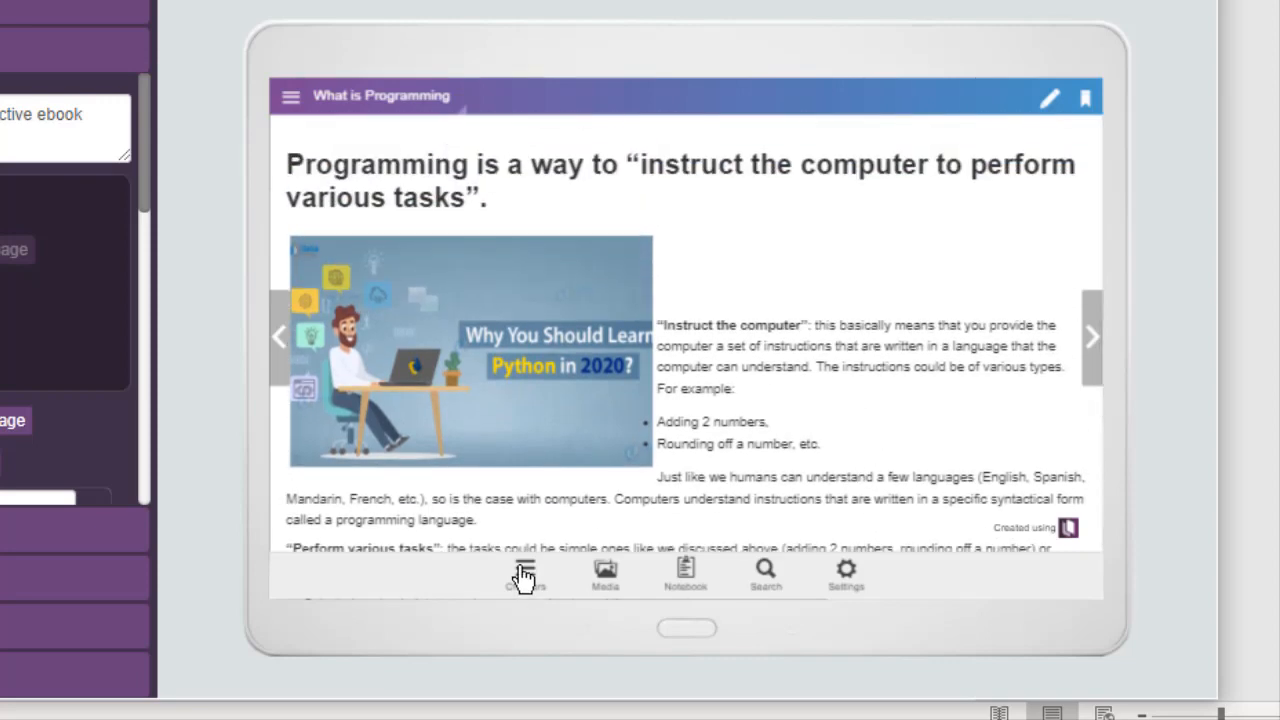
Open the "Why should you bother about coding?" subchapter in the preview and check its text and video
{"action": "left_click", "coordinate": [523, 572]}
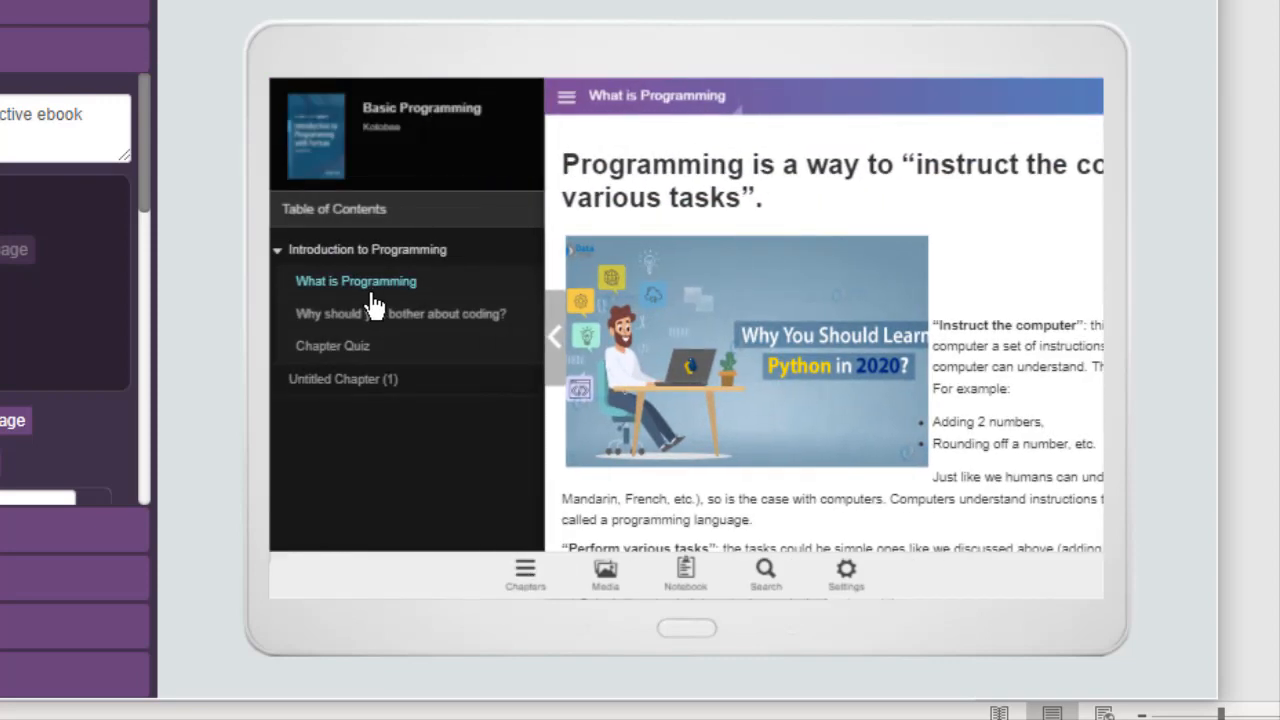
{"action": "left_click", "coordinate": [461, 326]}
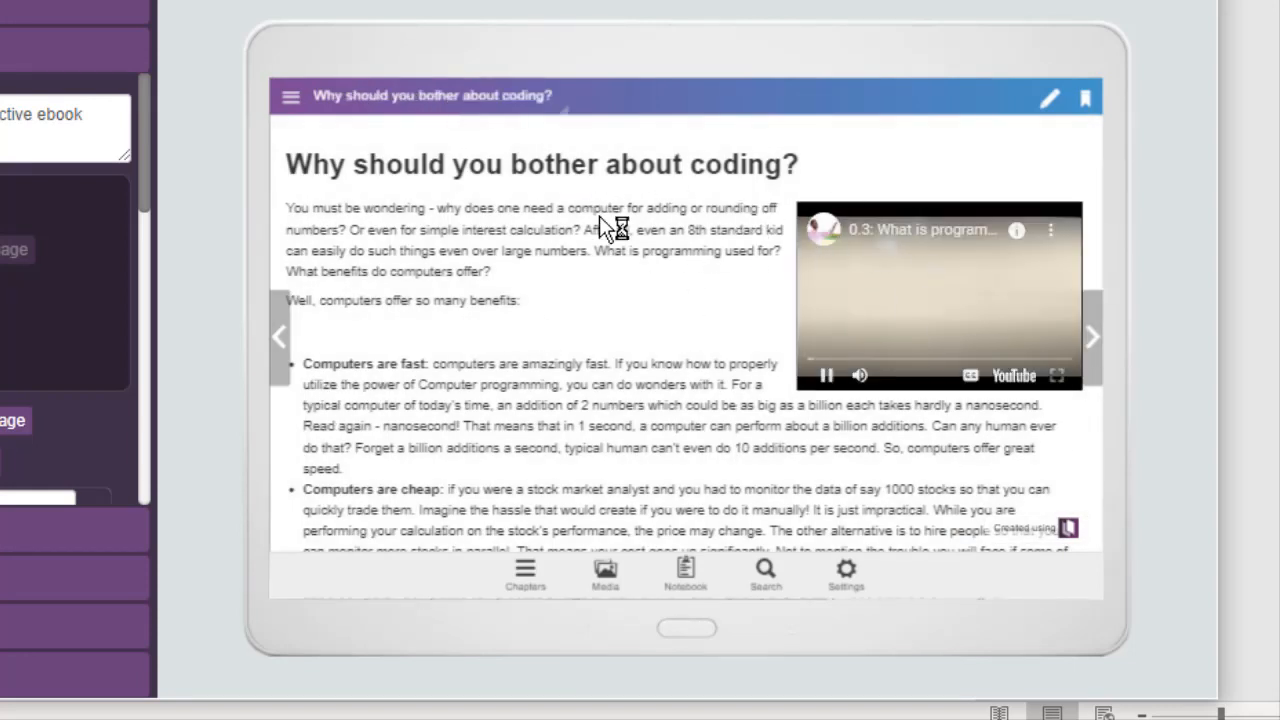
{"action": "scroll", "coordinate": [683, 265], "scroll_direction": "down", "scroll_amount": 3}
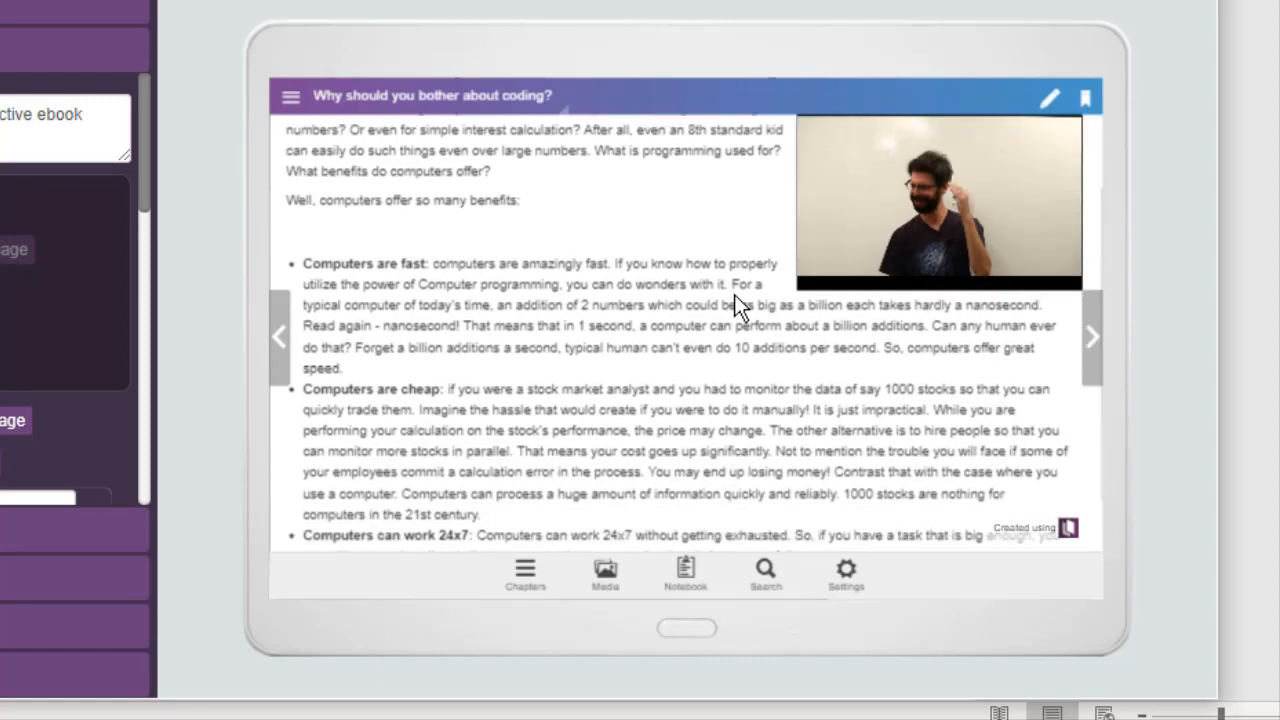
{"action": "scroll", "coordinate": [734, 294], "scroll_direction": "up", "scroll_amount": 2}
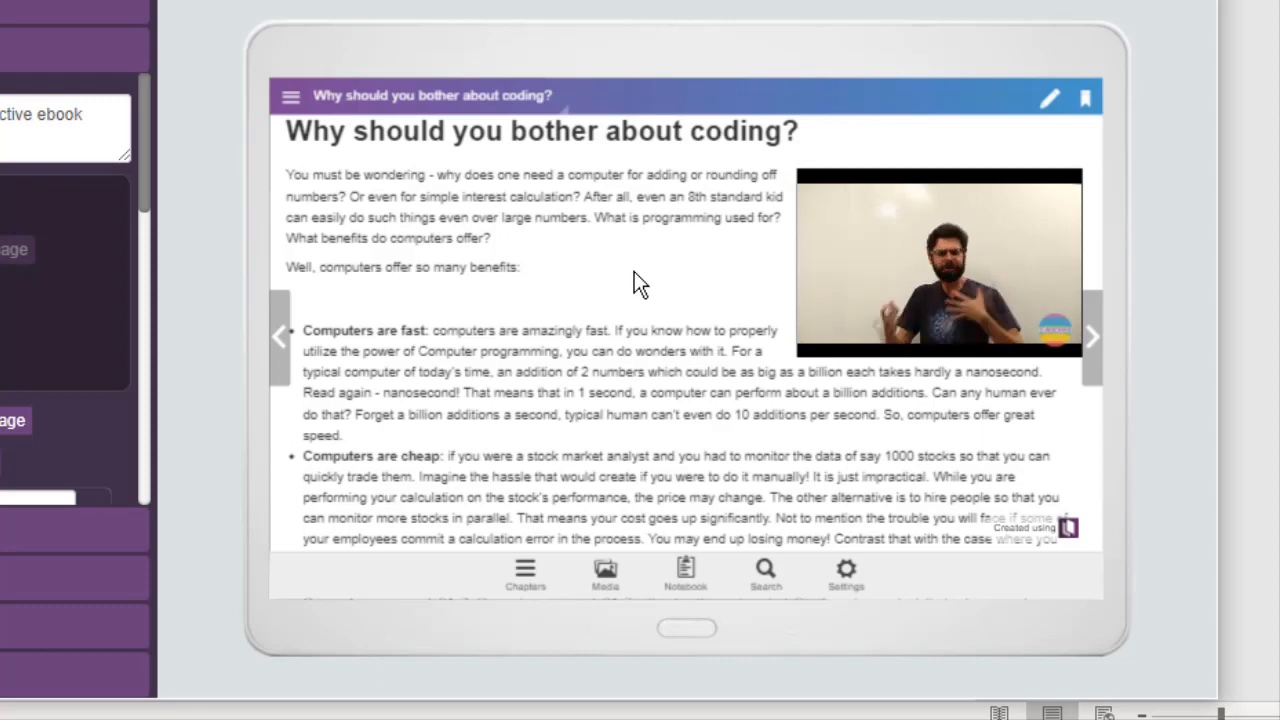
Test the Chapter Quiz in the preview by submitting DirectX and True as answers, close the score report and return to editing
{"action": "left_click", "coordinate": [527, 580]}
{"action": "left_click", "coordinate": [316, 364]}
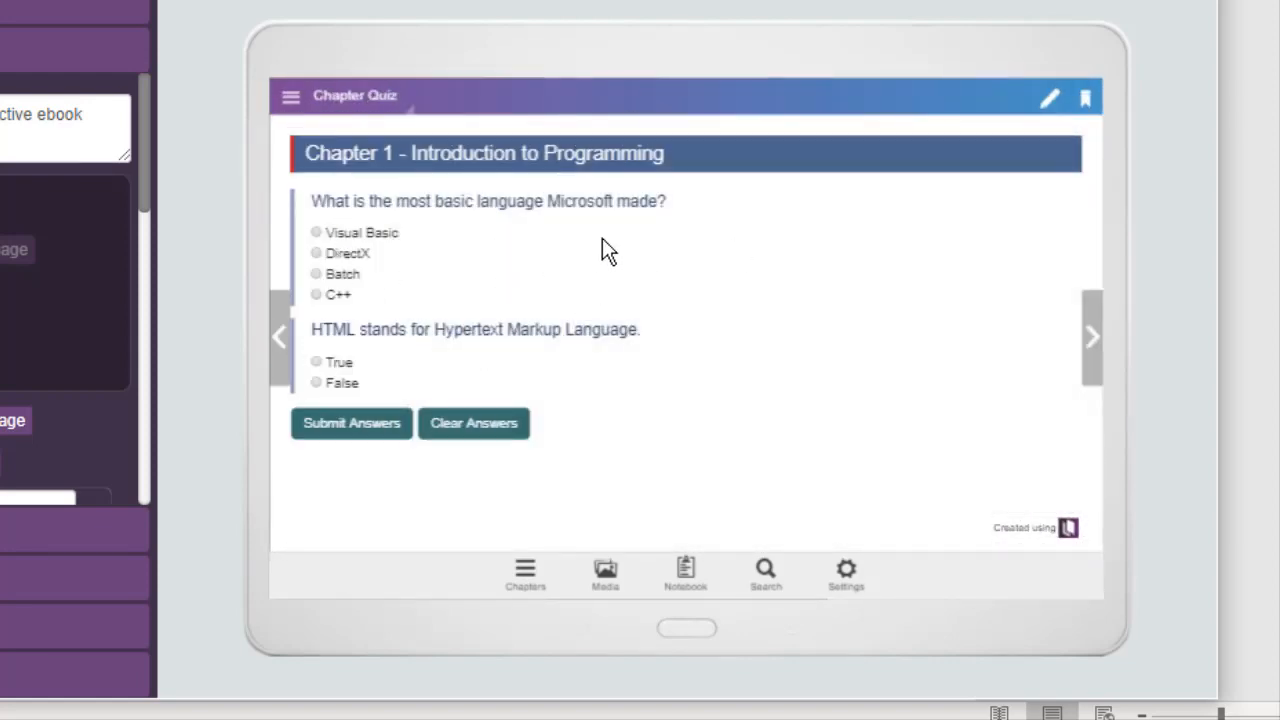
{"action": "left_click", "coordinate": [355, 251]}
{"action": "left_click", "coordinate": [351, 361]}
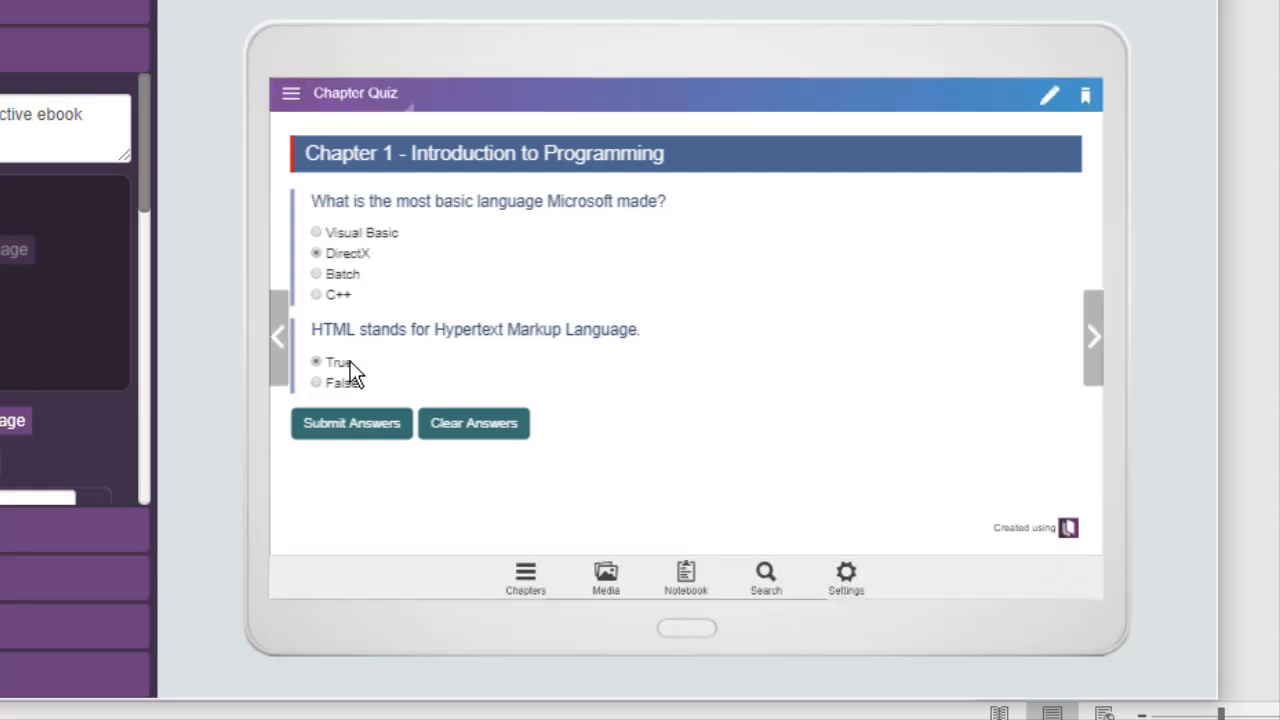
{"action": "left_click", "coordinate": [371, 424]}
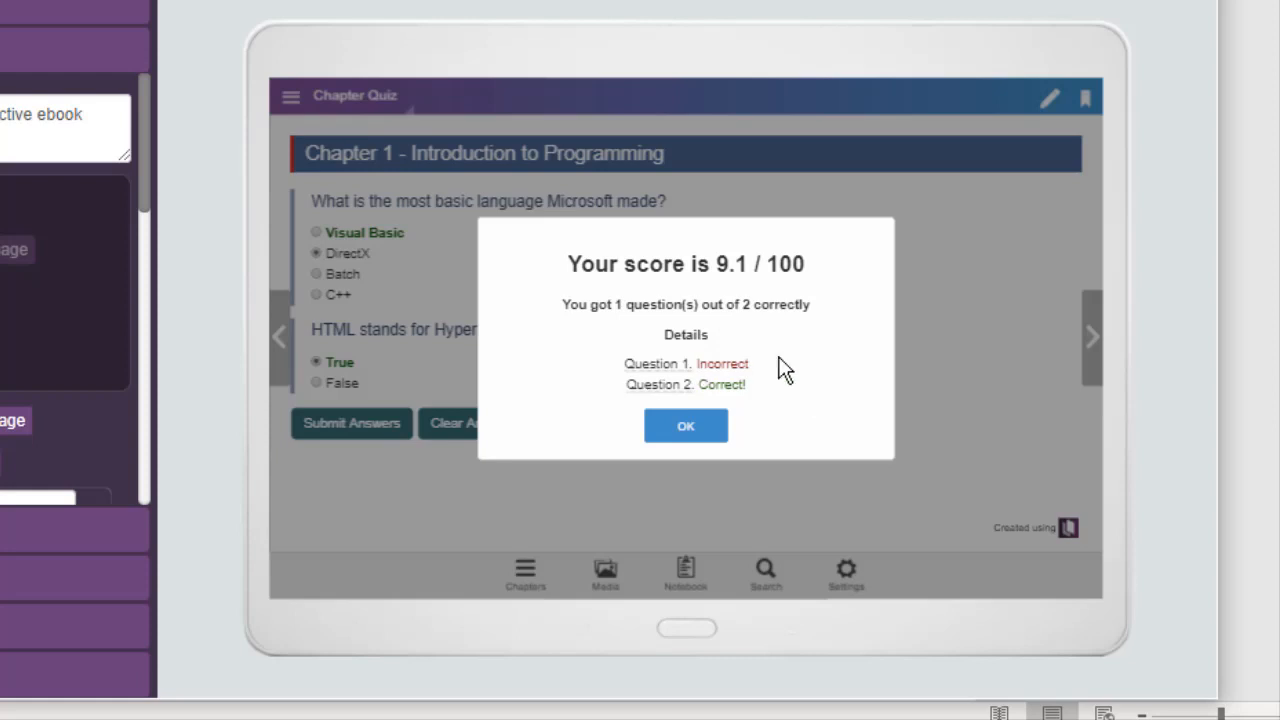
{"action": "left_click", "coordinate": [686, 426]}
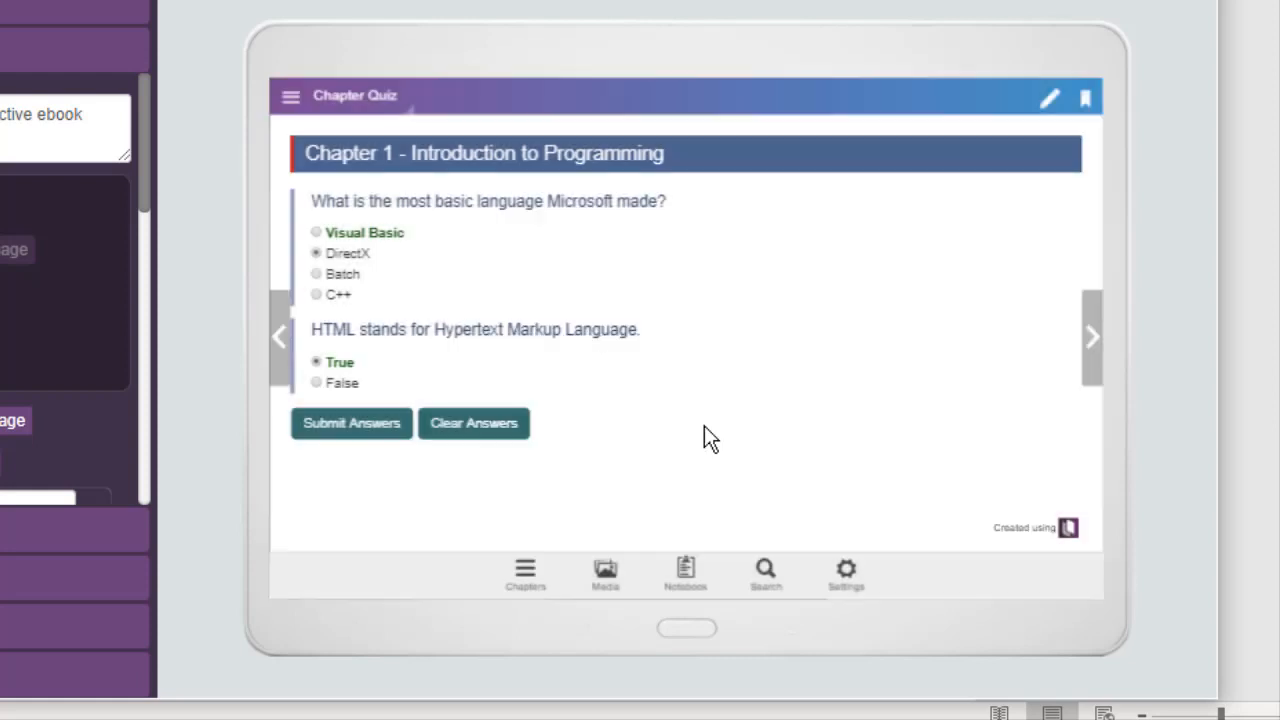
{"action": "key", "text": "Escape"}
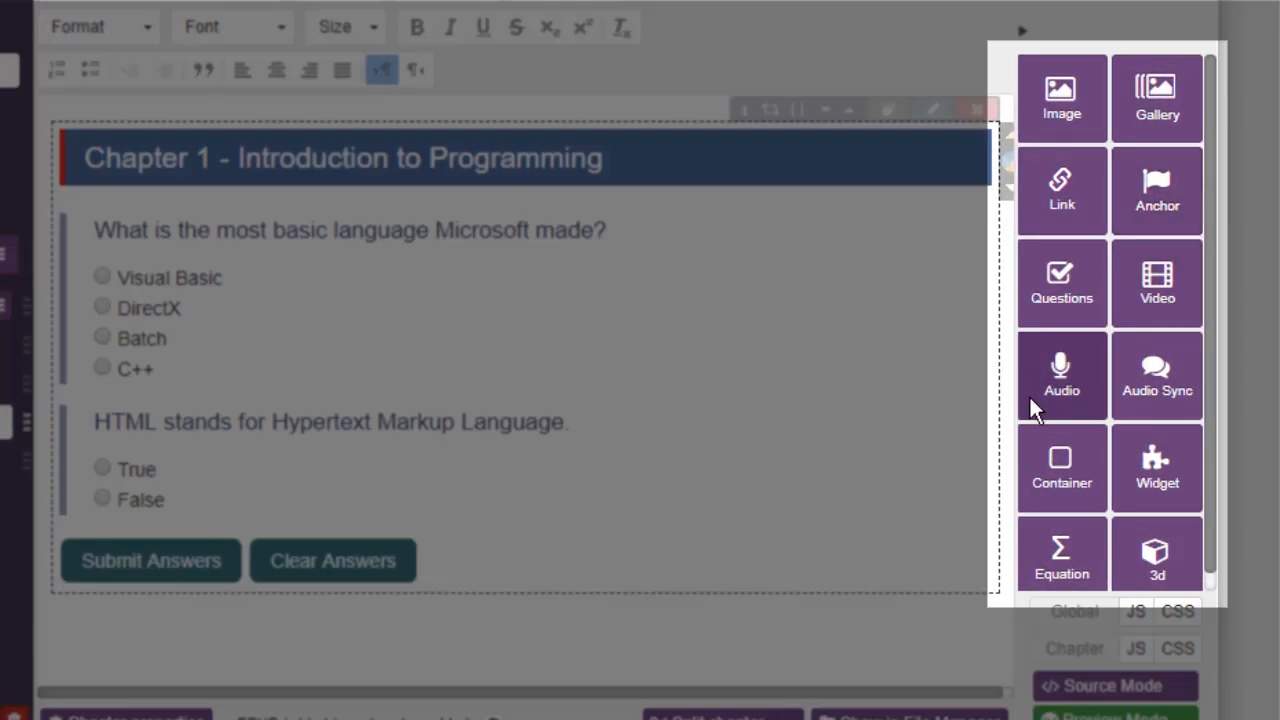
{"action": "scroll", "coordinate": [1182, 383], "scroll_direction": "down", "scroll_amount": 1}
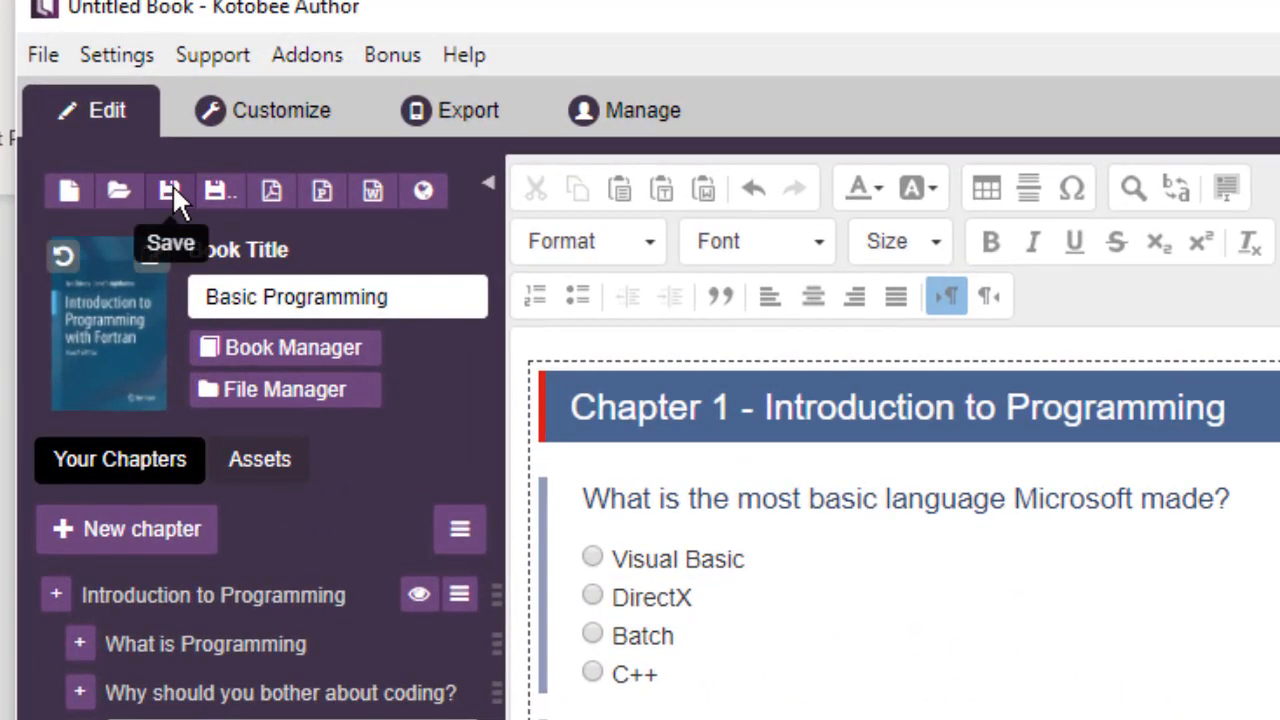
Save the book as Basic Programming in the katobee folder on the Desktop
{"action": "left_click", "coordinate": [172, 185]}
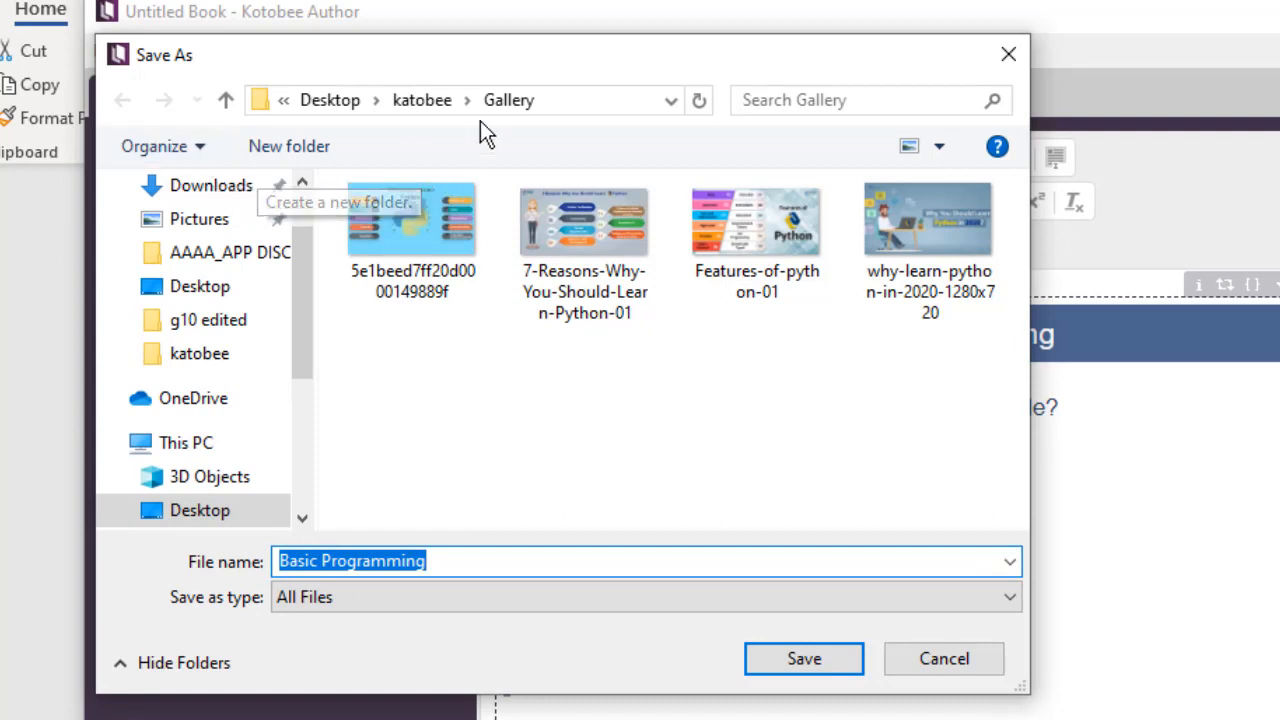
{"action": "left_click", "coordinate": [423, 102]}
{"action": "double_click", "coordinate": [490, 563]}
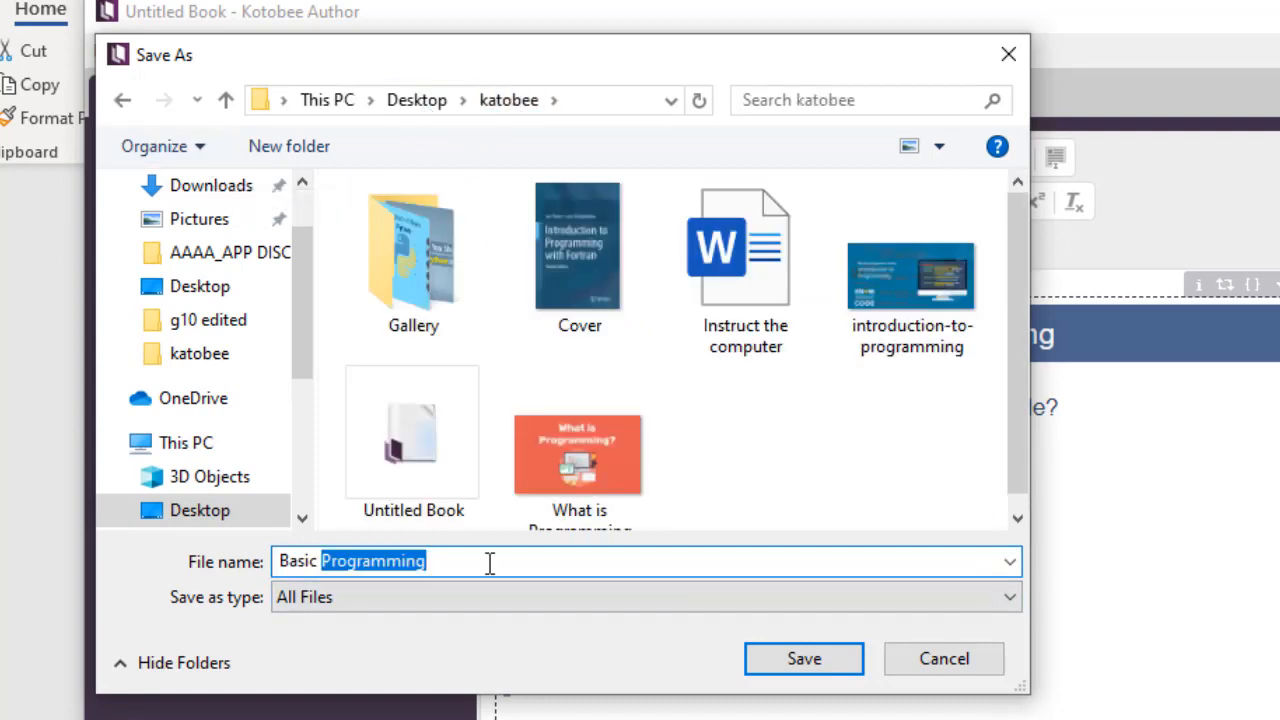
{"action": "left_click", "coordinate": [490, 563]}
{"action": "left_click_drag", "start_coordinate": [422, 555], "coordinate": [203, 553]}
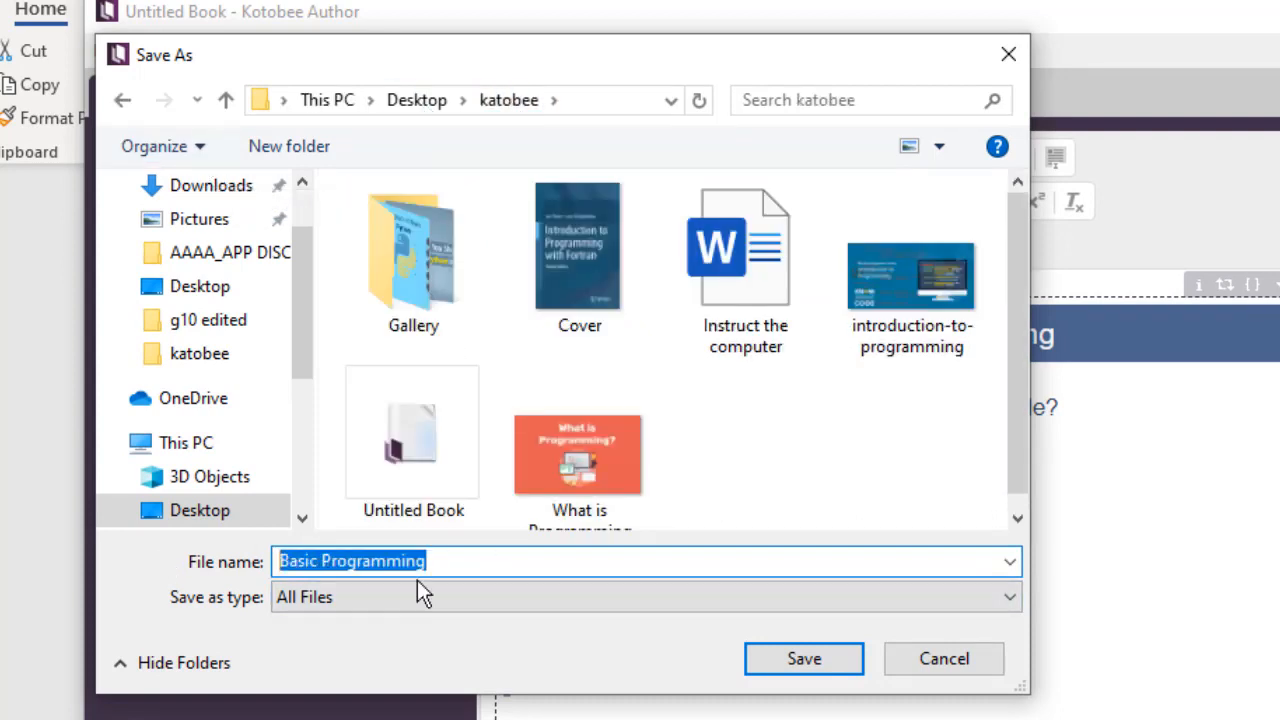
{"action": "left_click", "coordinate": [531, 558]}
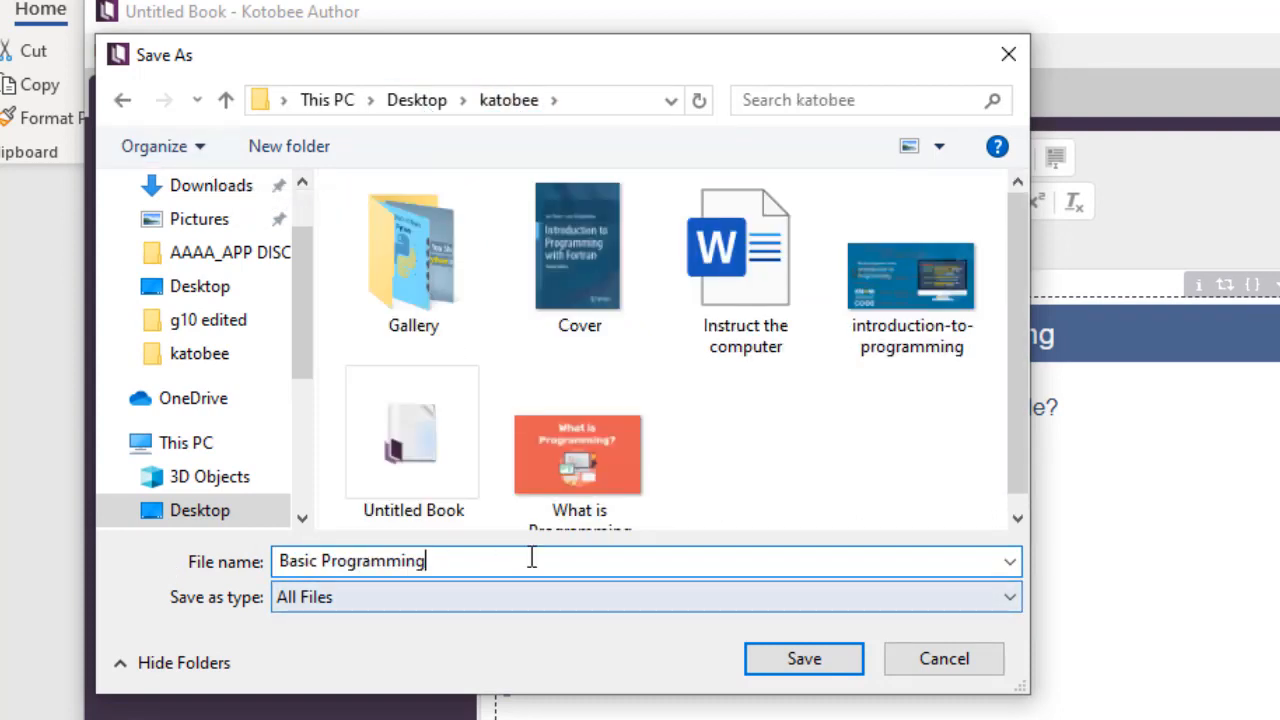
{"action": "left_click", "coordinate": [805, 660]}
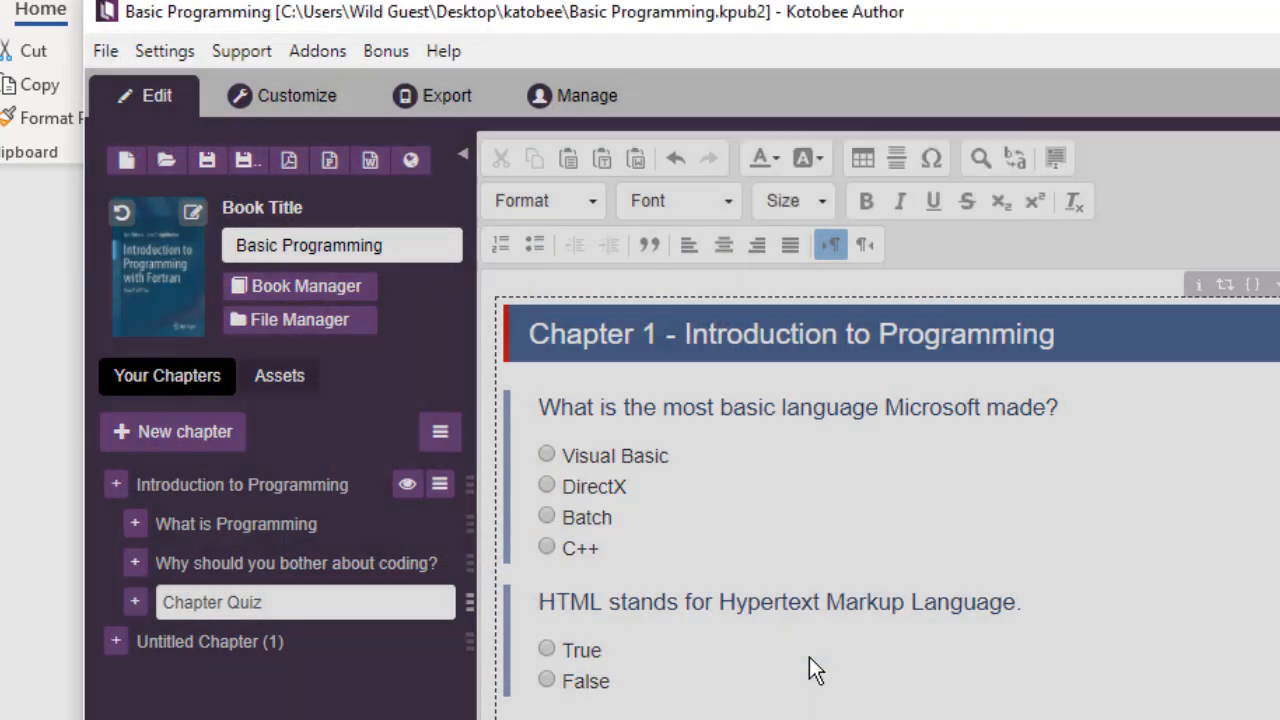